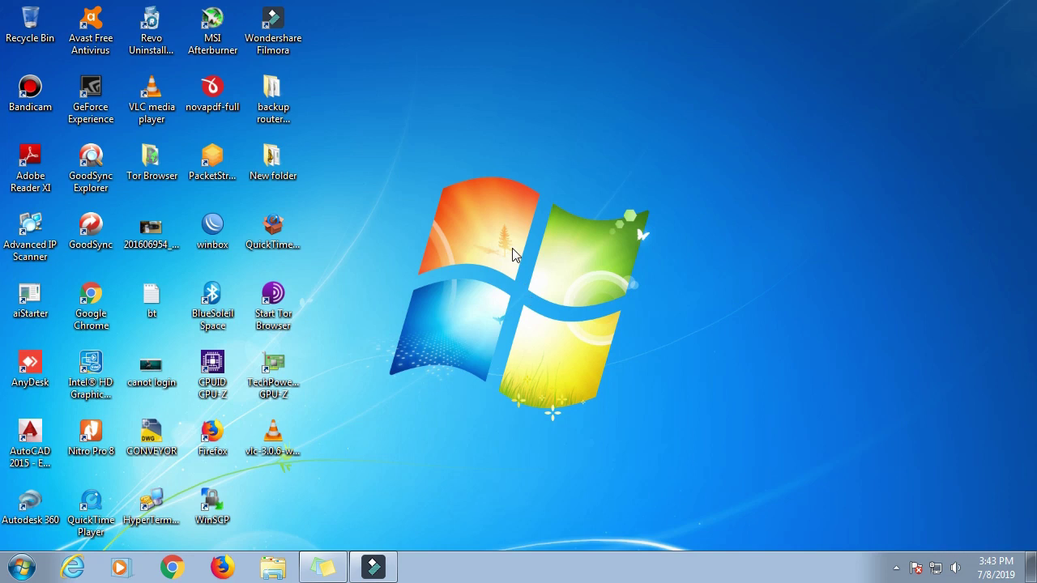
Step: Refresh the Windows desktop three times, then launch Firefox from the taskbar
right_click(473, 187)
click(507, 233)
right_click(421, 179)
click(450, 225)
right_click(545, 119)
click(573, 165)
click(222, 568)
Step: Decline the default-browser prompt and go to google.com
click(598, 310)
click(368, 38)
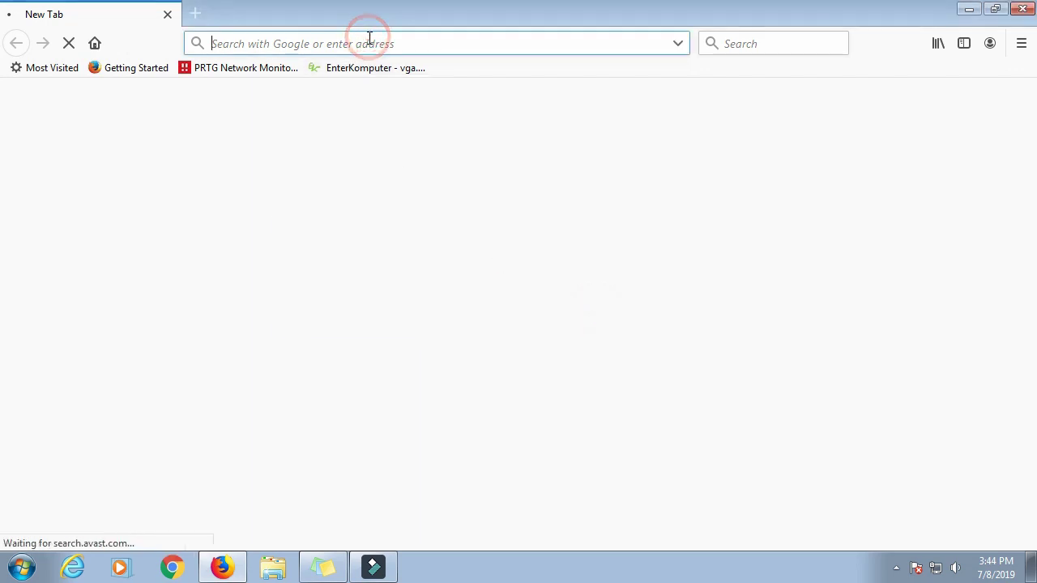
text(v)
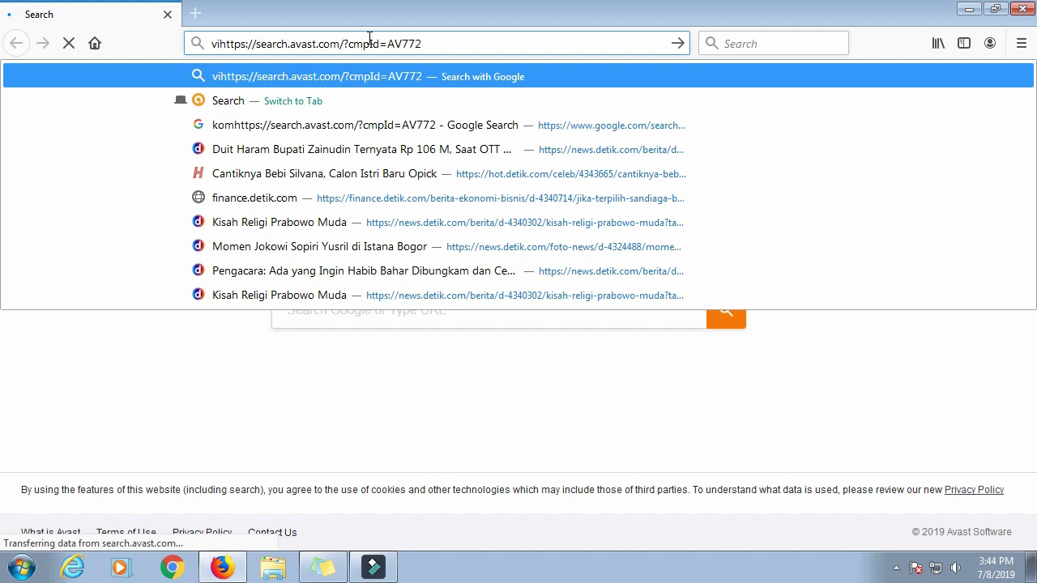
key(BackSpace)
double_click(371, 43)
triple_click(371, 38)
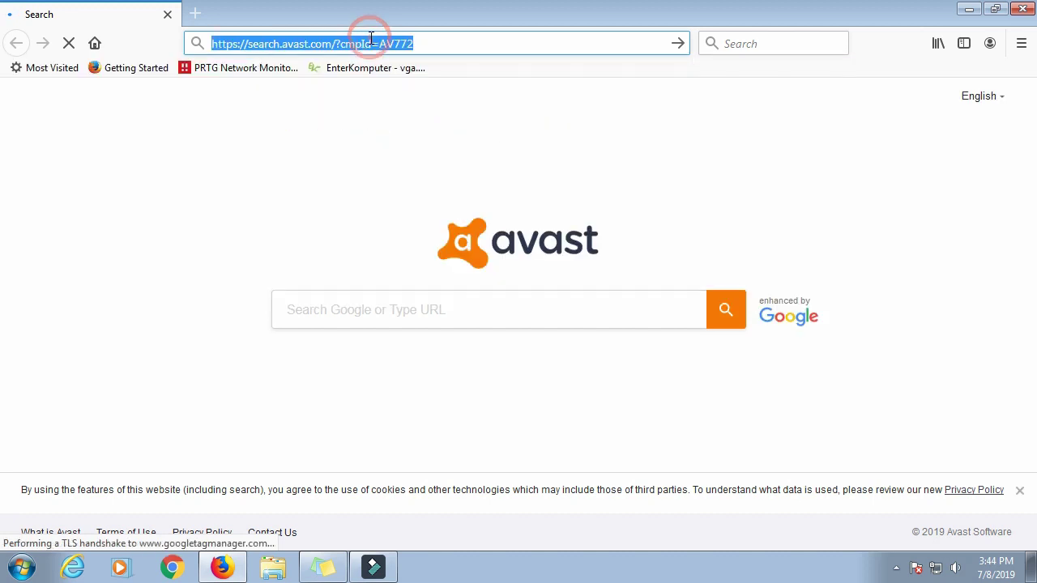
text(google.com)
key(Return)
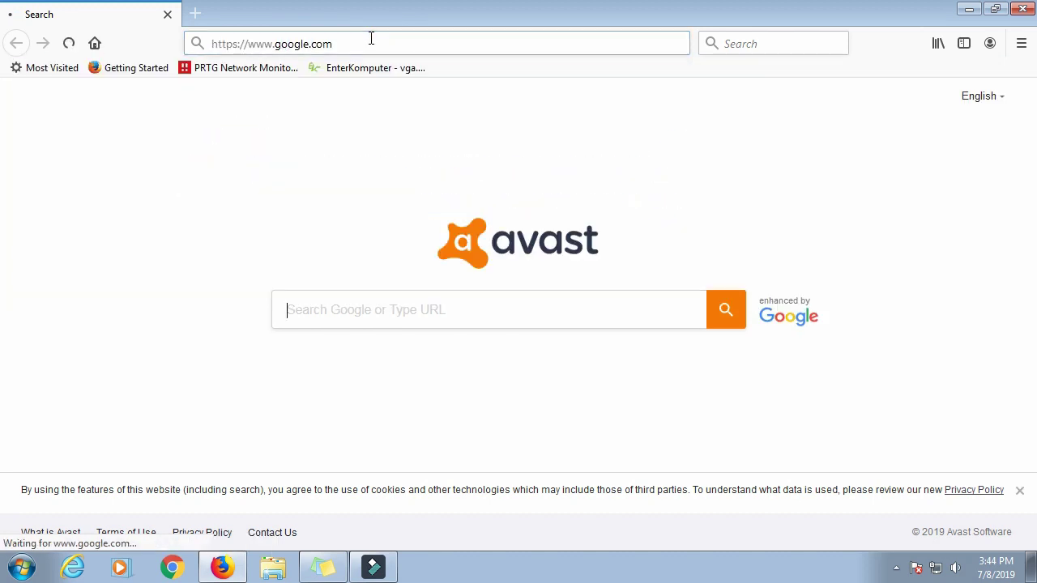
Step: Search Google for 'virtualbox' via the autocomplete suggestion
click(369, 341)
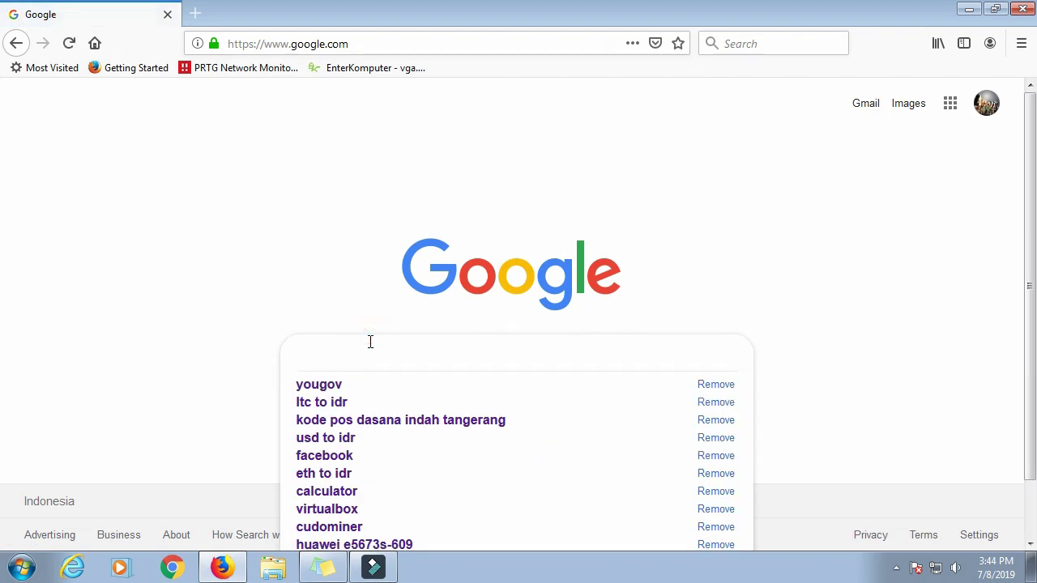
text(vir)
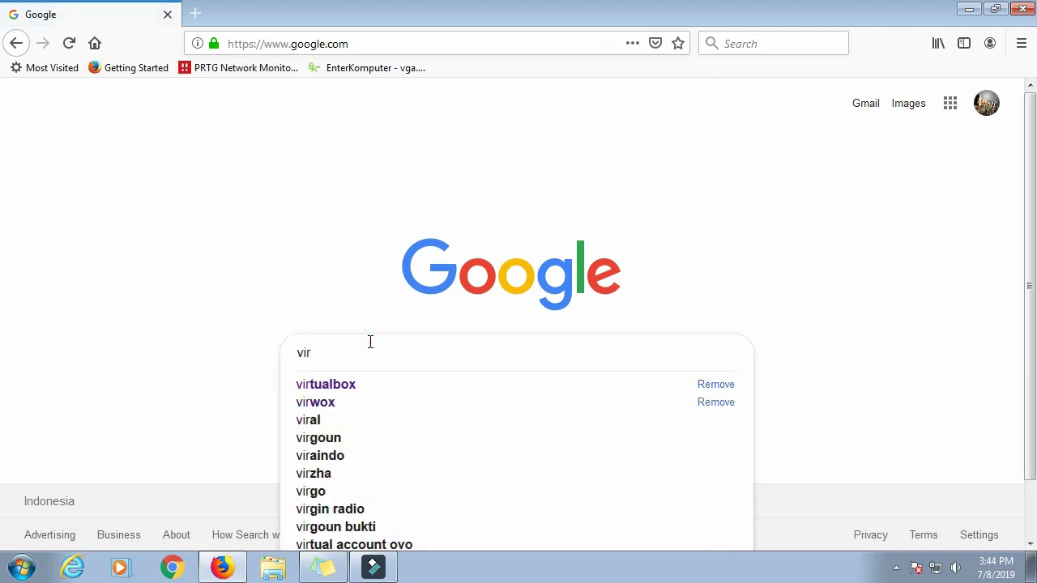
click(370, 385)
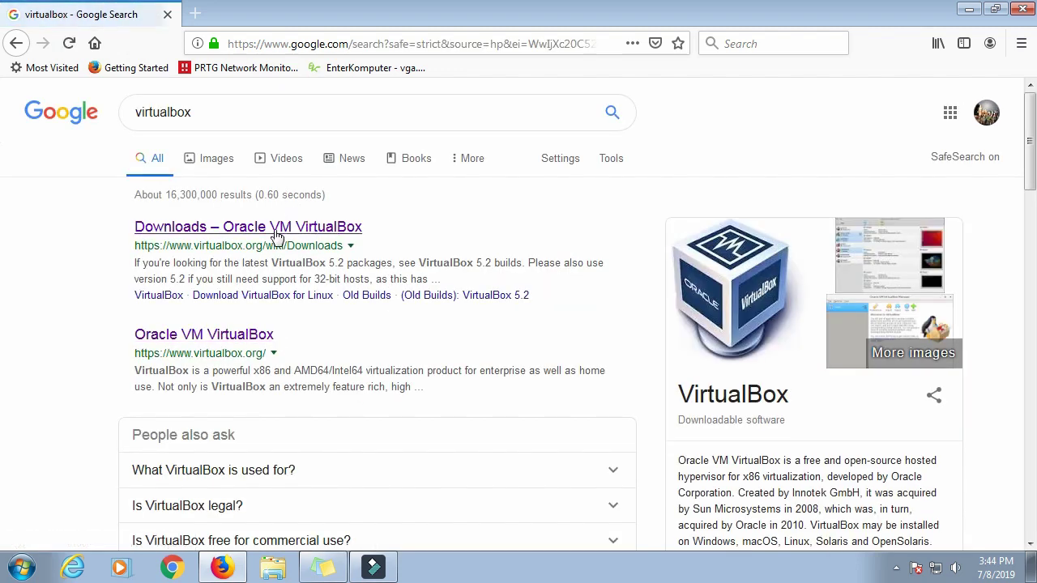
Step: Save the VirtualBox 6.0.8 Windows hosts installer and show its progress in the downloads Library
click(227, 333)
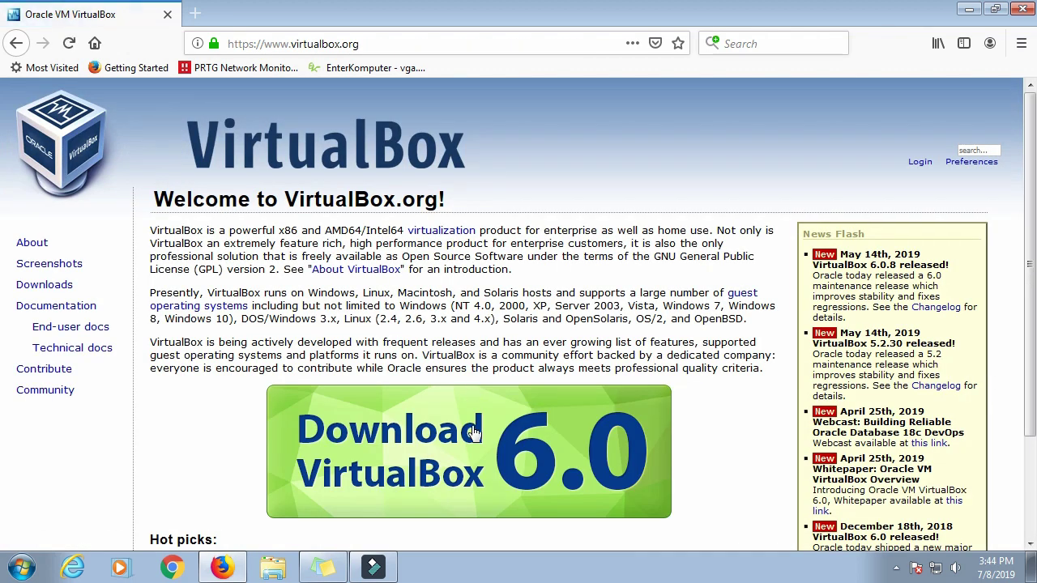
click(476, 436)
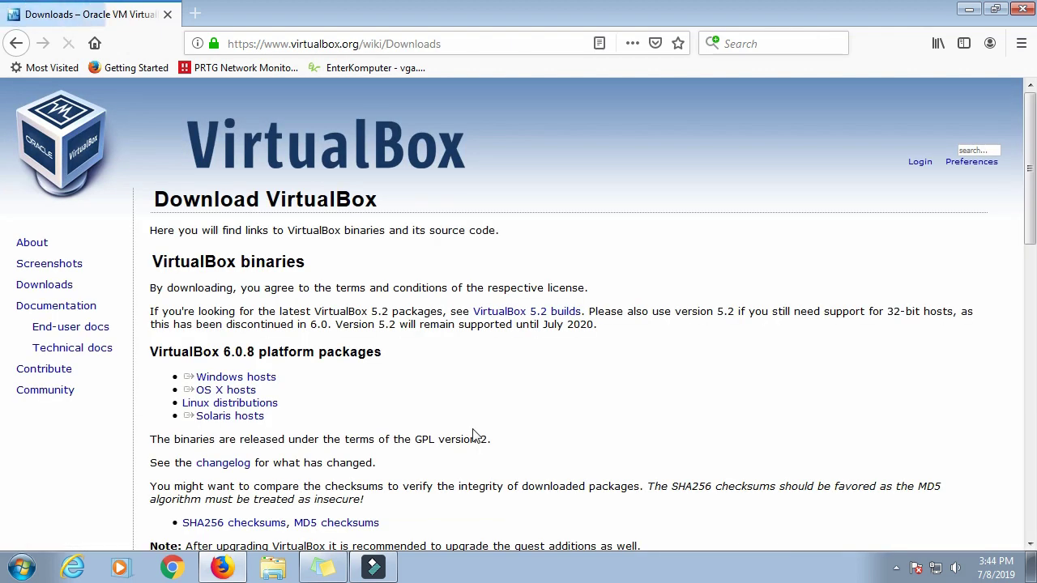
scroll(450, 308, down, 4)
drag(185, 230, 264, 212)
drag(335, 213, 185, 212)
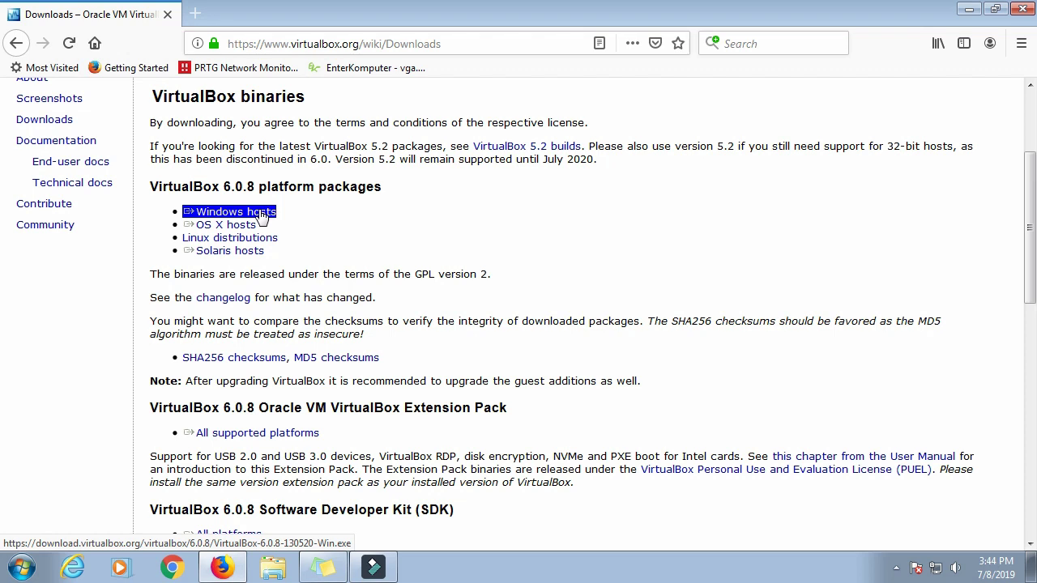
click(262, 215)
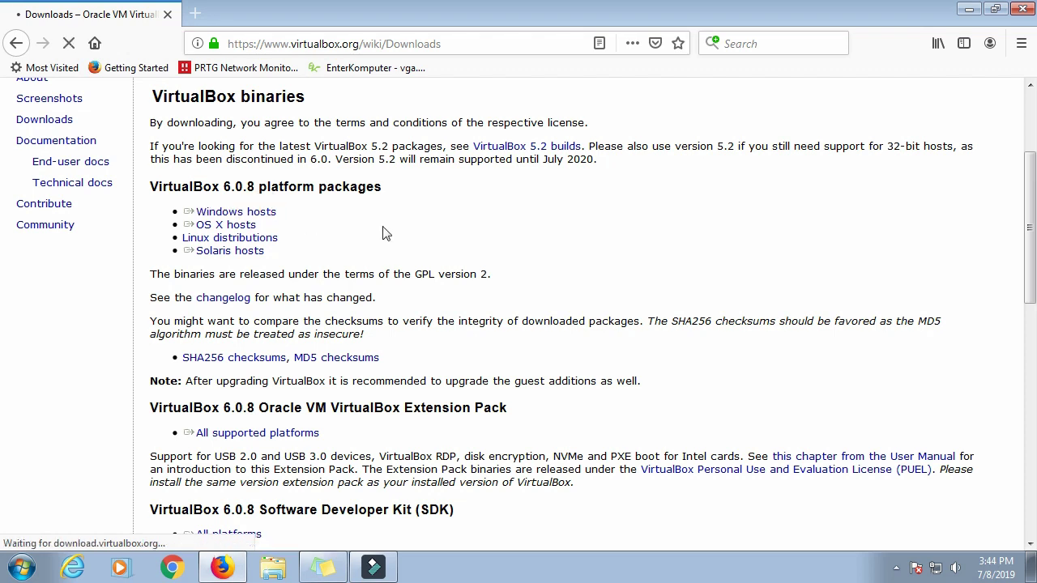
click(839, 411)
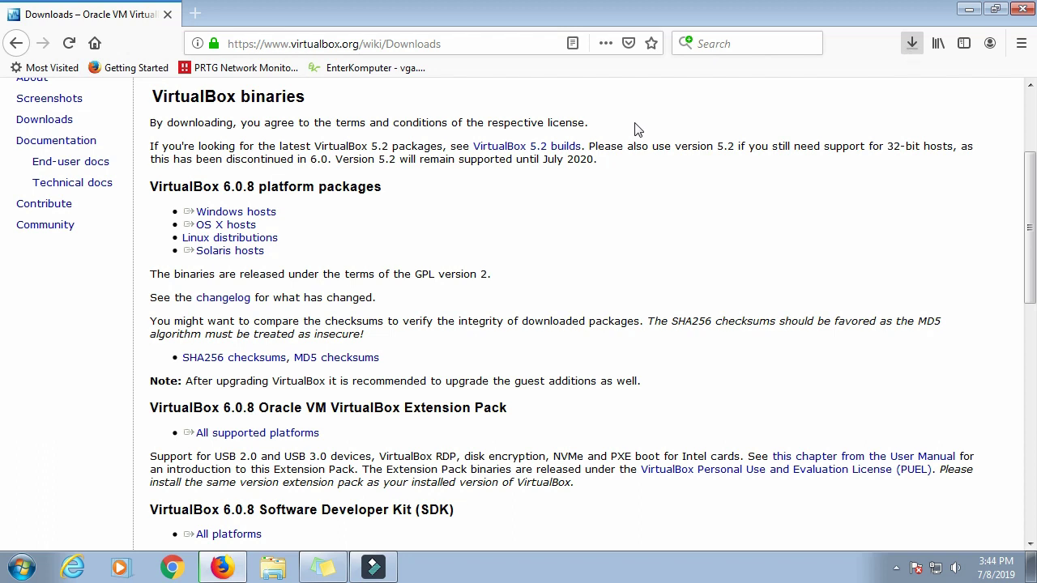
key(ctrl+shift+y)
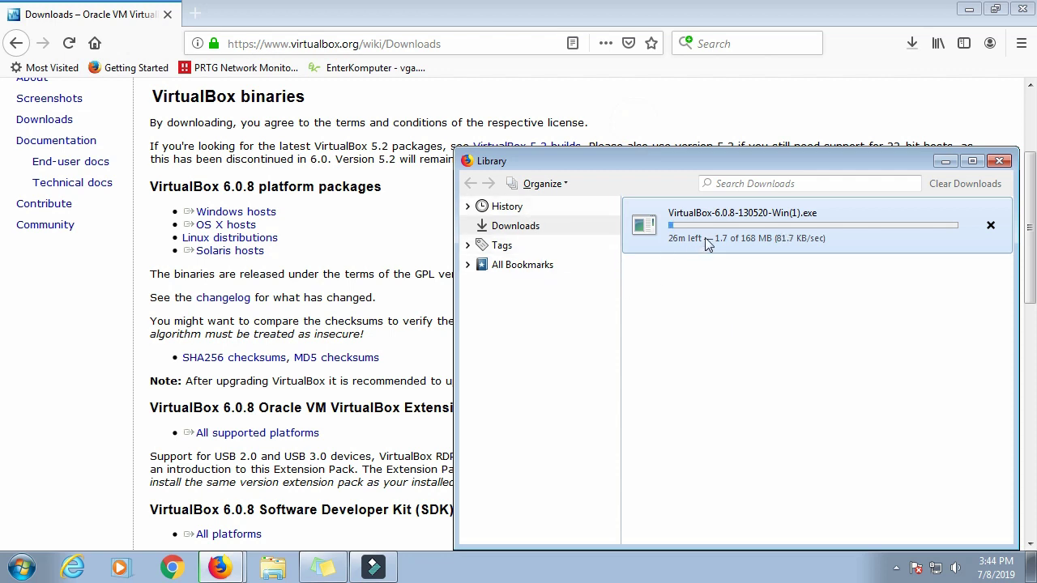
Step: Open the download's containing folder and cancel the duplicate VirtualBox download
right_click(728, 237)
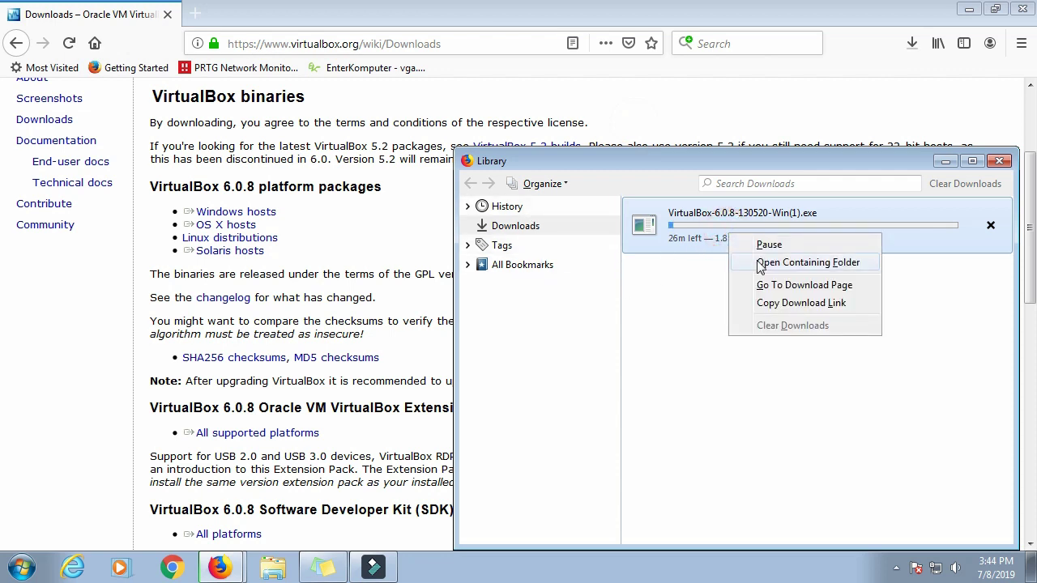
click(758, 264)
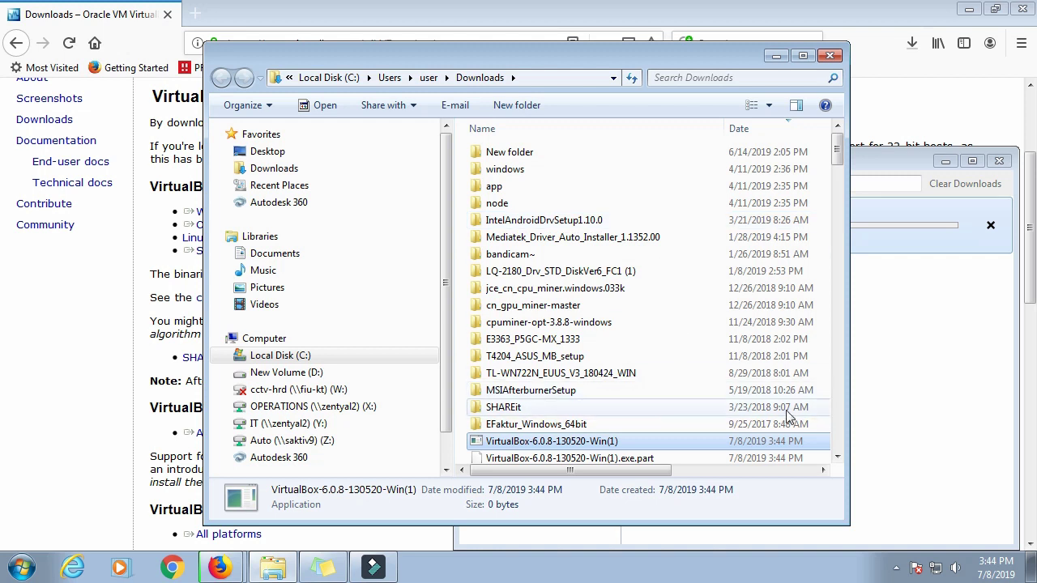
click(837, 459)
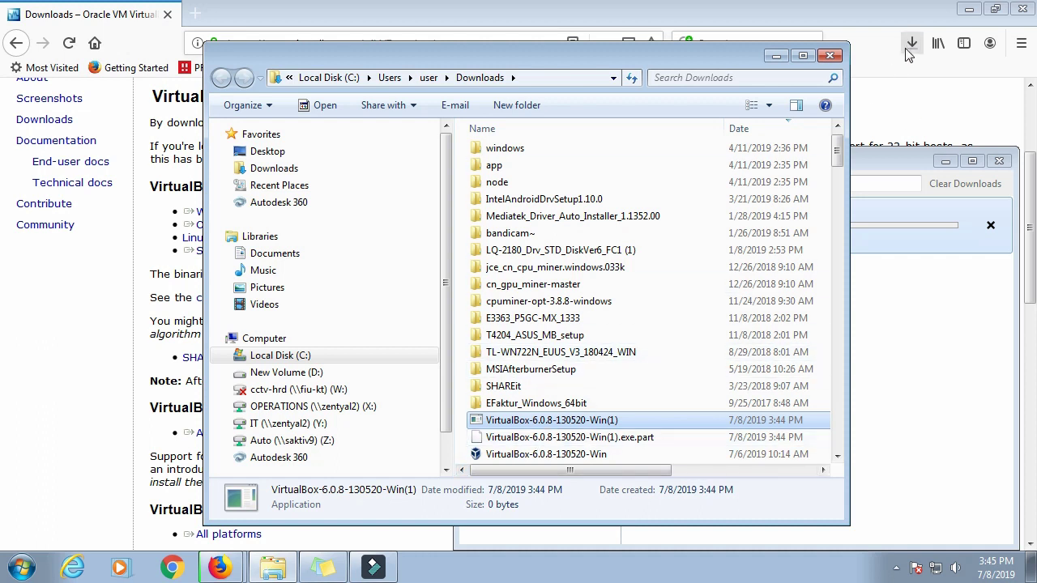
click(903, 216)
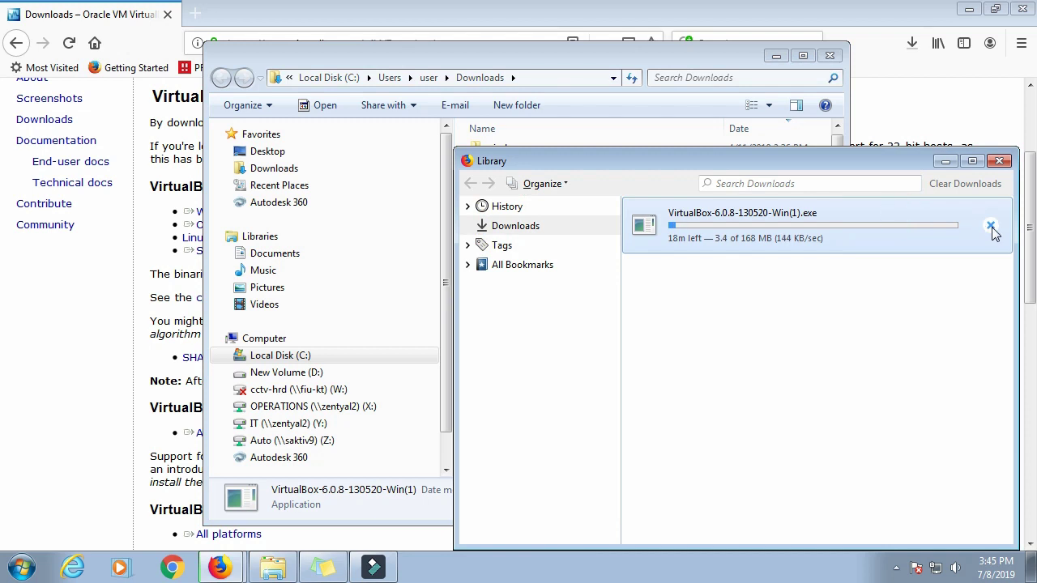
click(990, 226)
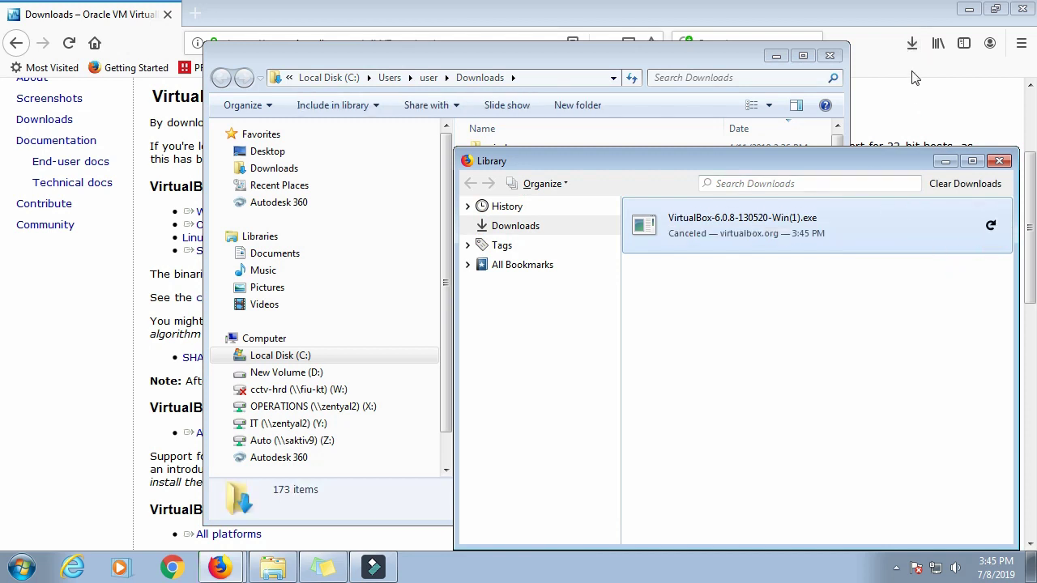
Step: Reopen the full downloads window from Firefox and check the cancelled download's options
click(909, 50)
click(909, 55)
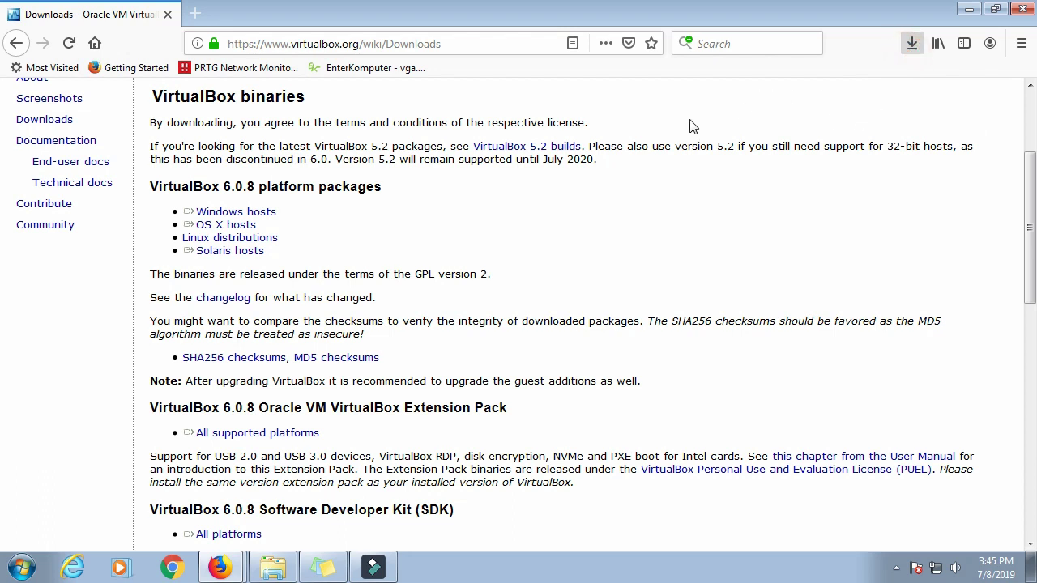
click(693, 126)
right_click(711, 227)
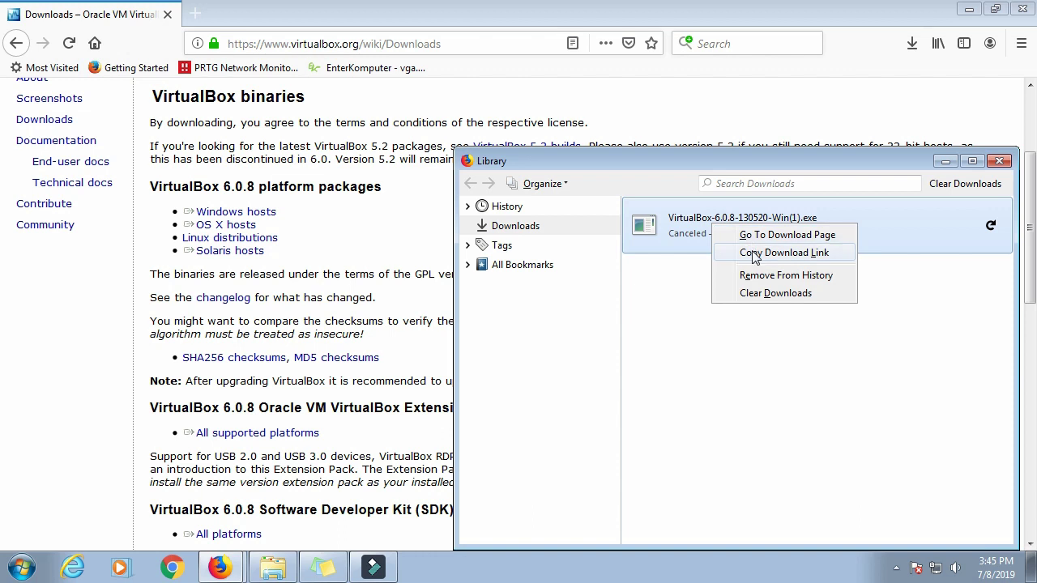
click(695, 374)
Step: Browse to the Downloads folder in Explorer and select the VirtualBox-6.0.8-130520-Win installer
click(289, 571)
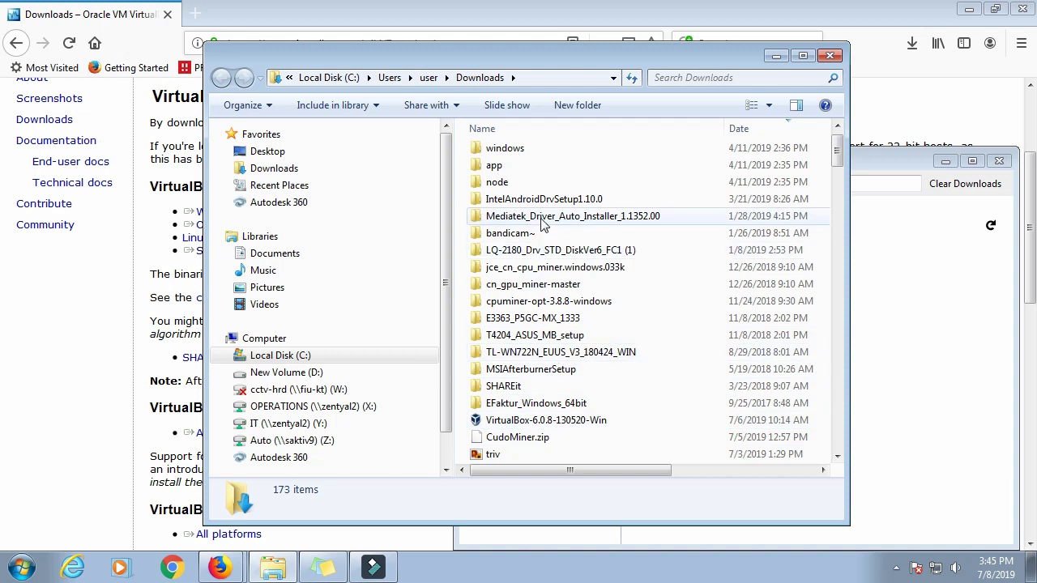
click(301, 170)
click(519, 223)
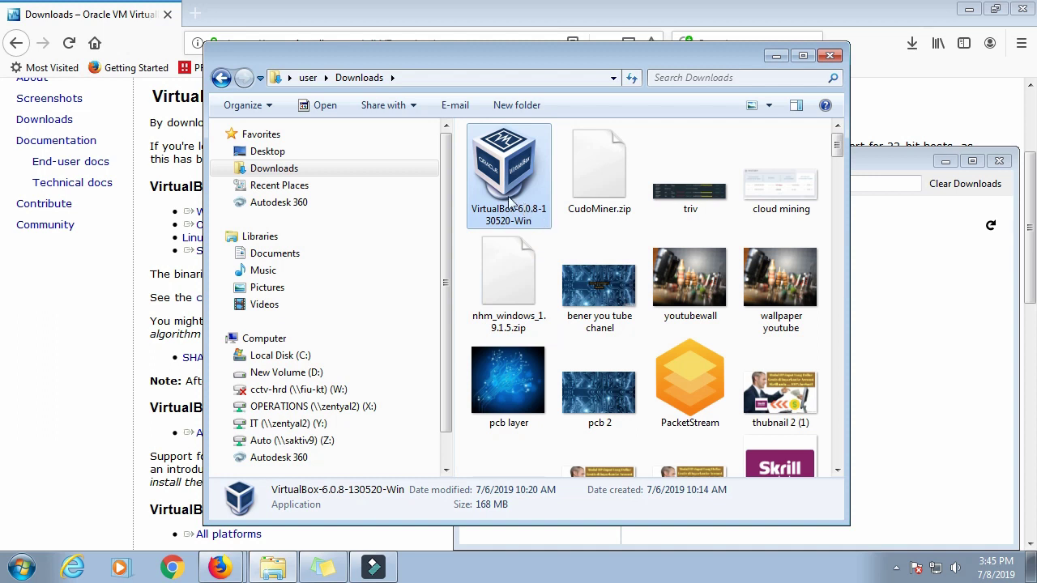
Step: Launch the VirtualBox-6.0.8-130520-Win installer and allow it through the security warning
double_click(509, 201)
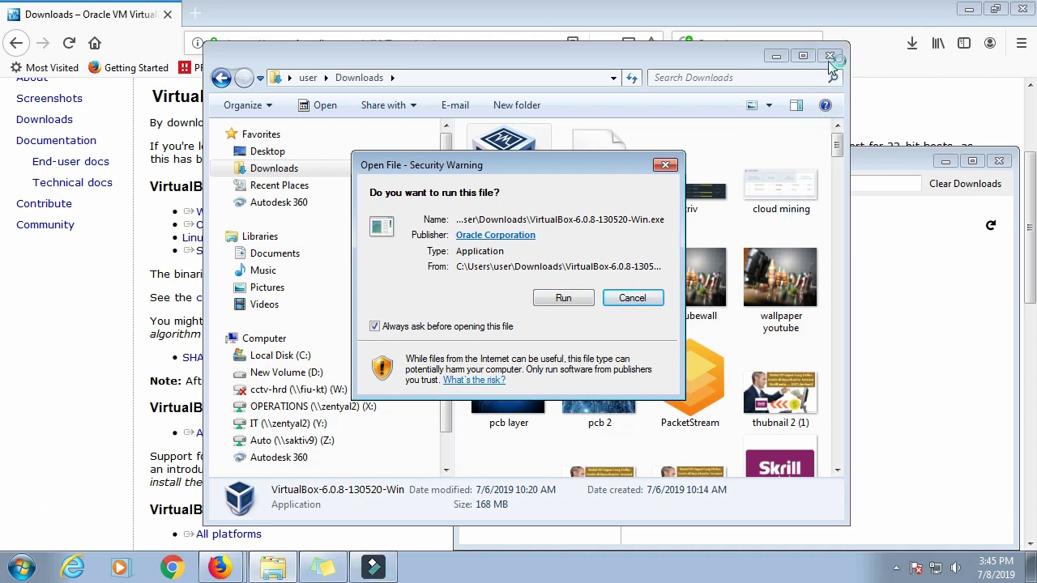
click(968, 10)
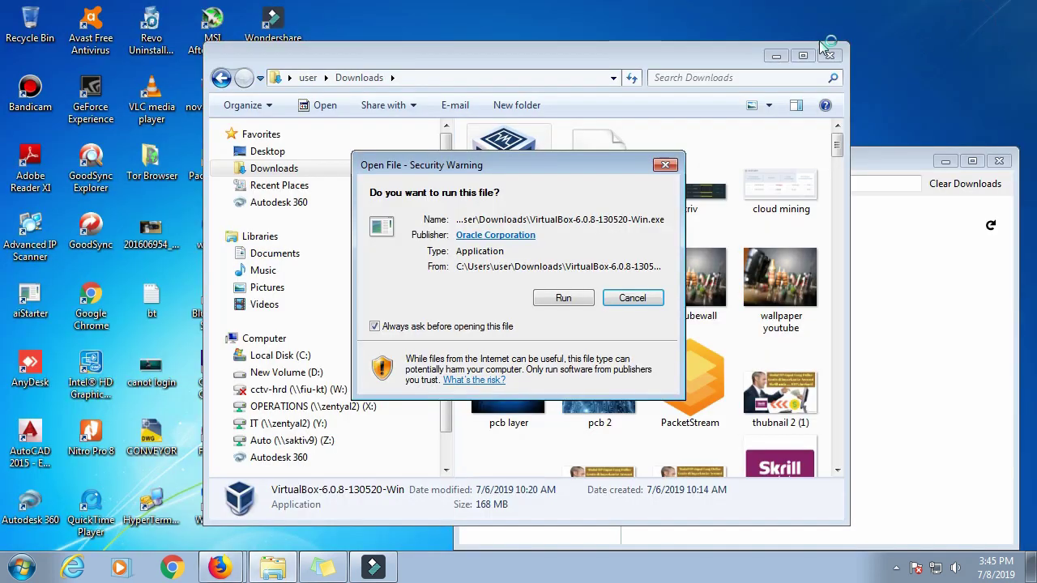
click(545, 302)
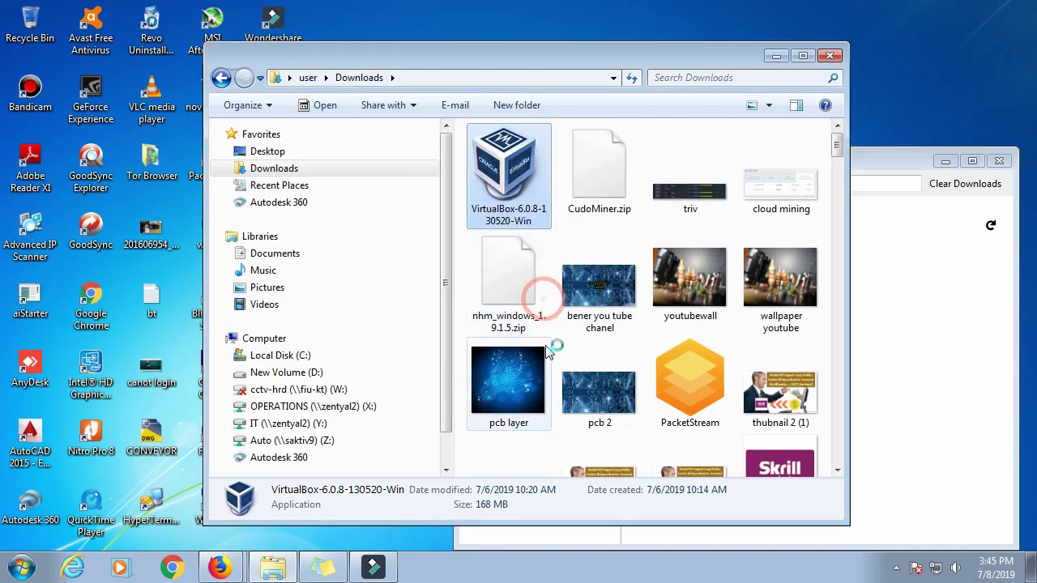
Step: Close the leftover download windows and install VirtualBox 6.0.8 with default options, starting it afterwards
click(829, 56)
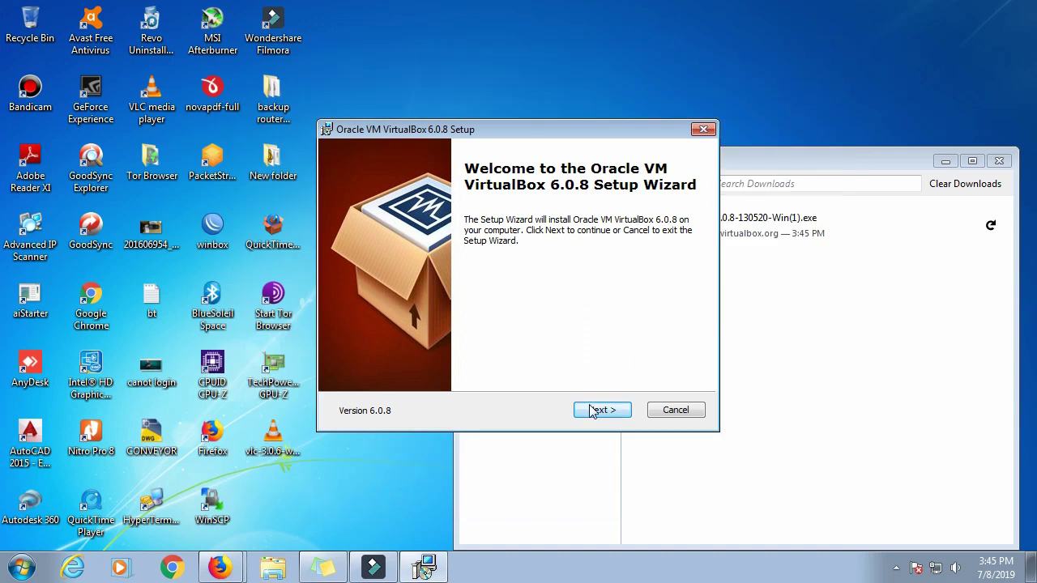
click(999, 161)
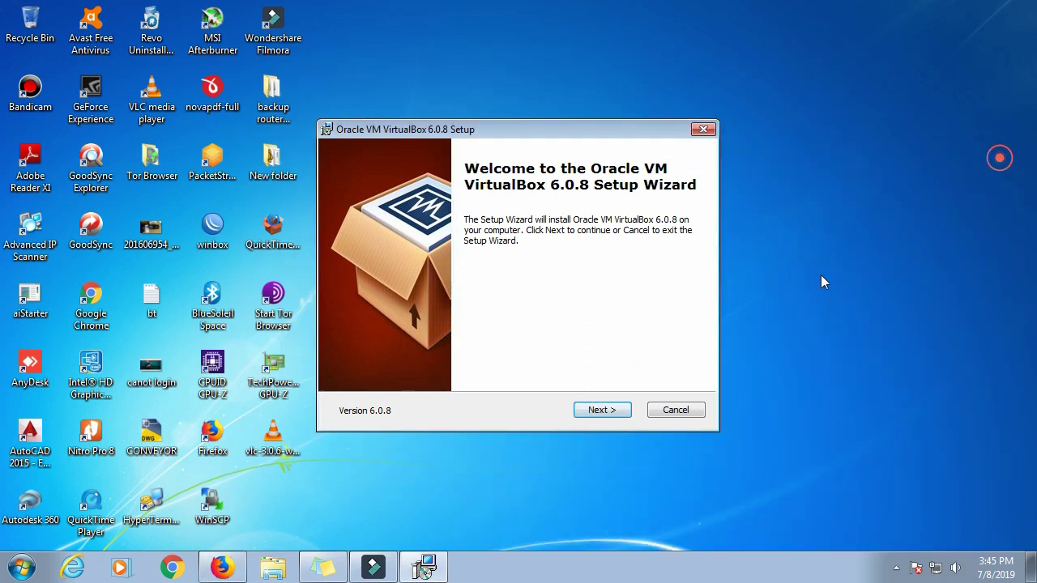
click(609, 410)
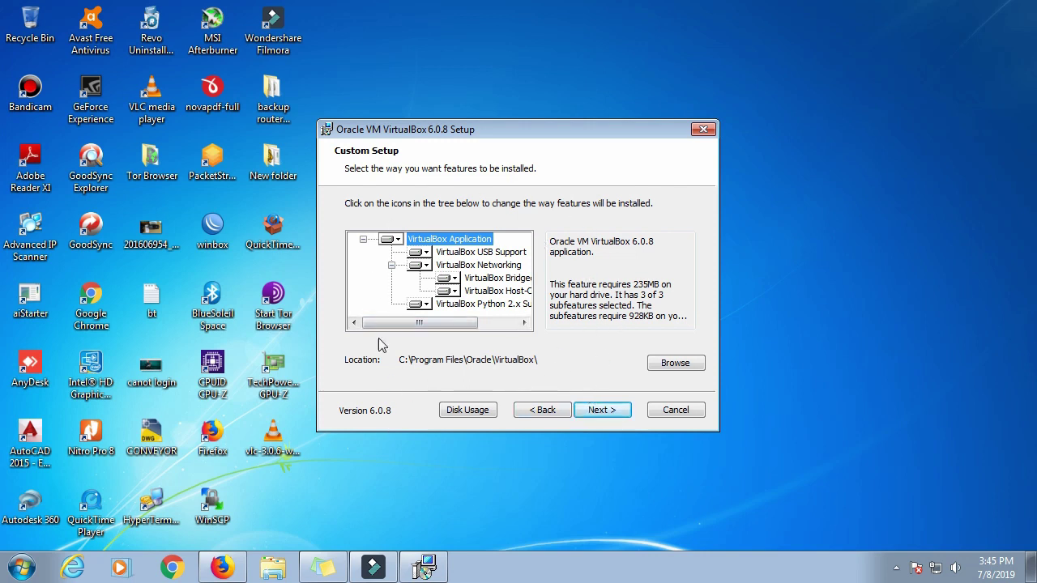
click(601, 410)
click(596, 410)
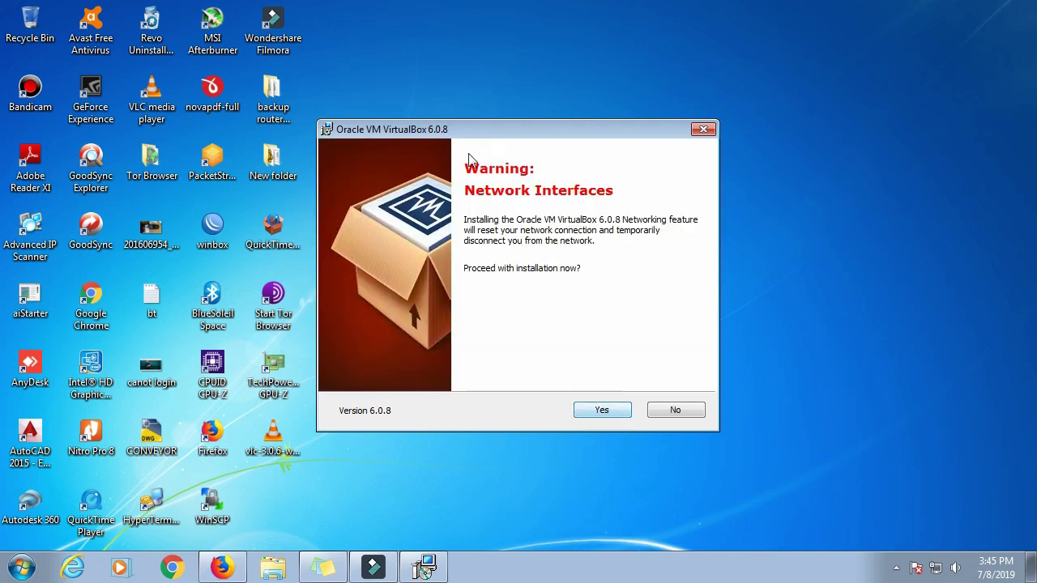
click(603, 409)
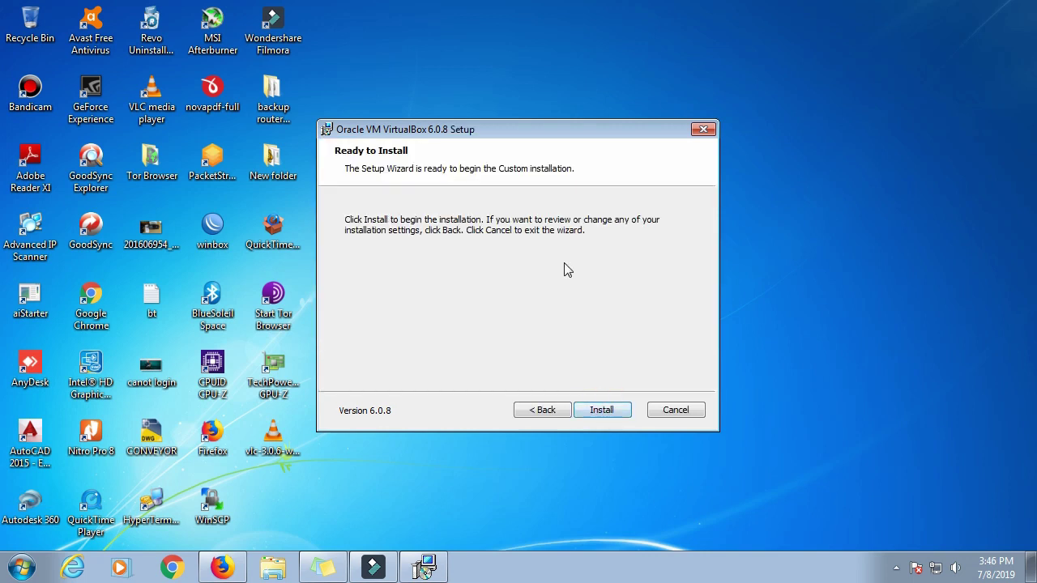
click(607, 409)
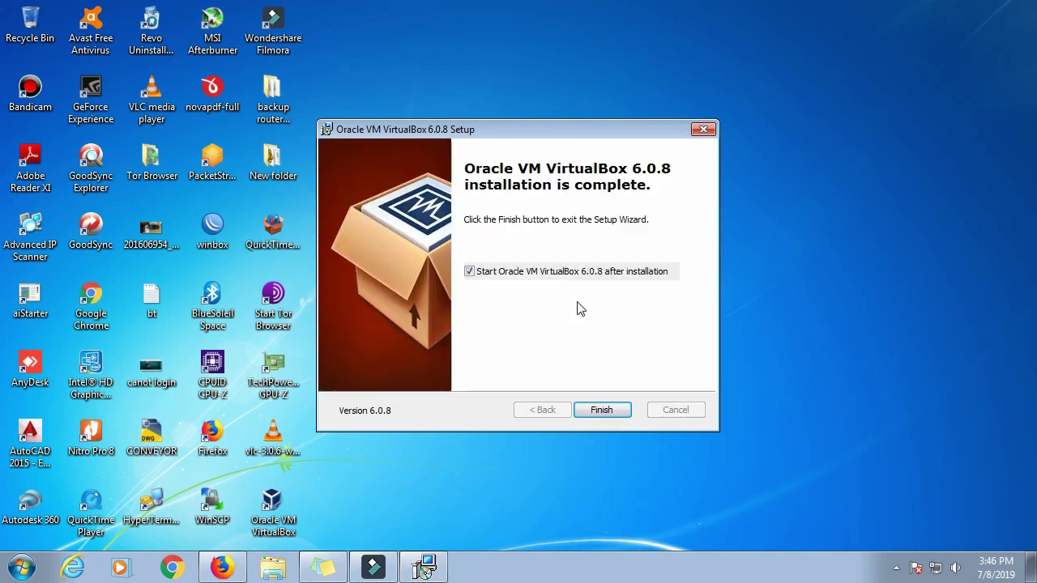
click(601, 410)
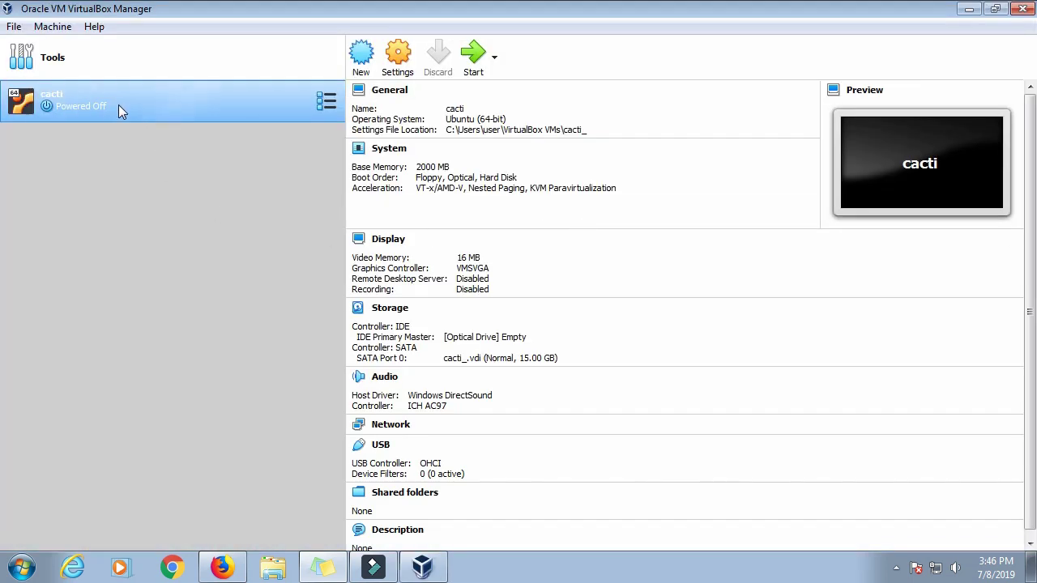
Step: Remove the old cacti virtual machine from the VirtualBox Manager list
right_click(86, 105)
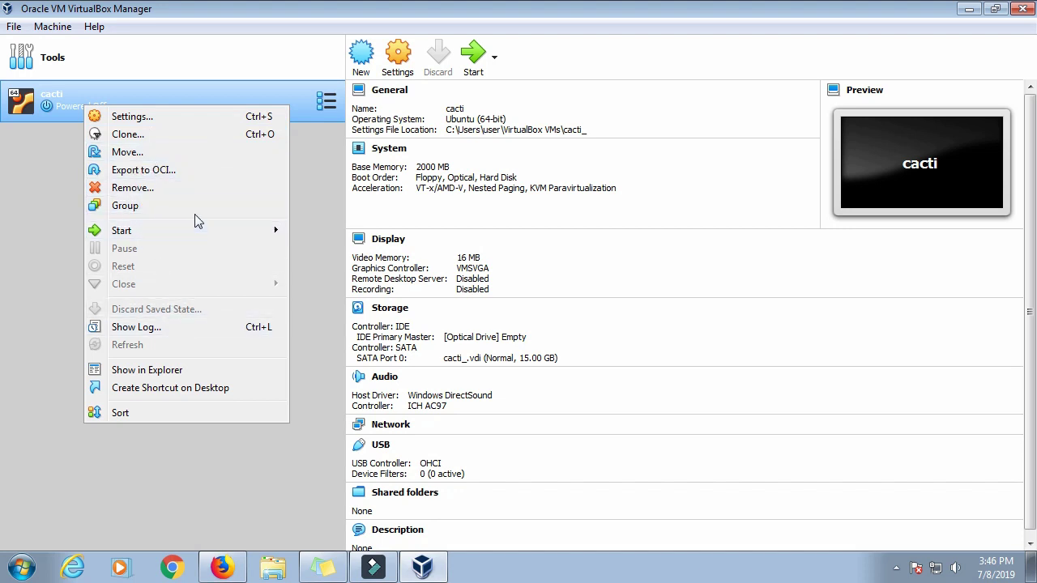
click(156, 192)
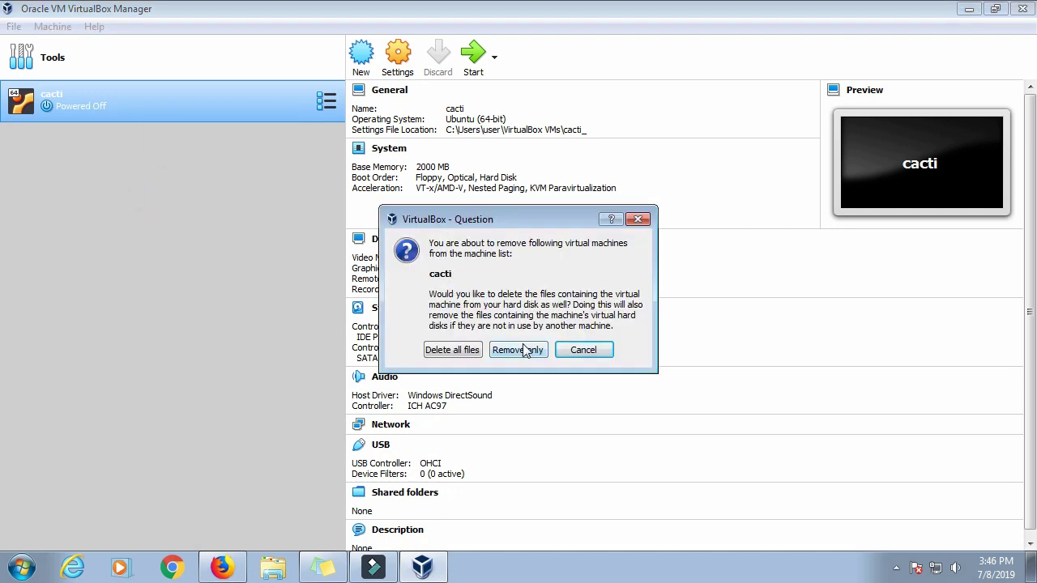
click(456, 350)
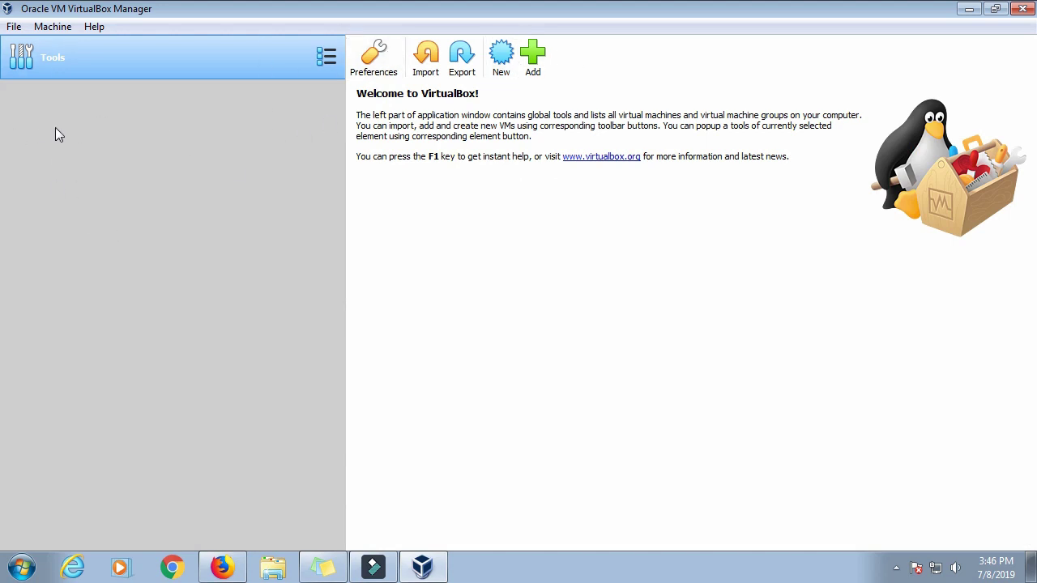
click(51, 28)
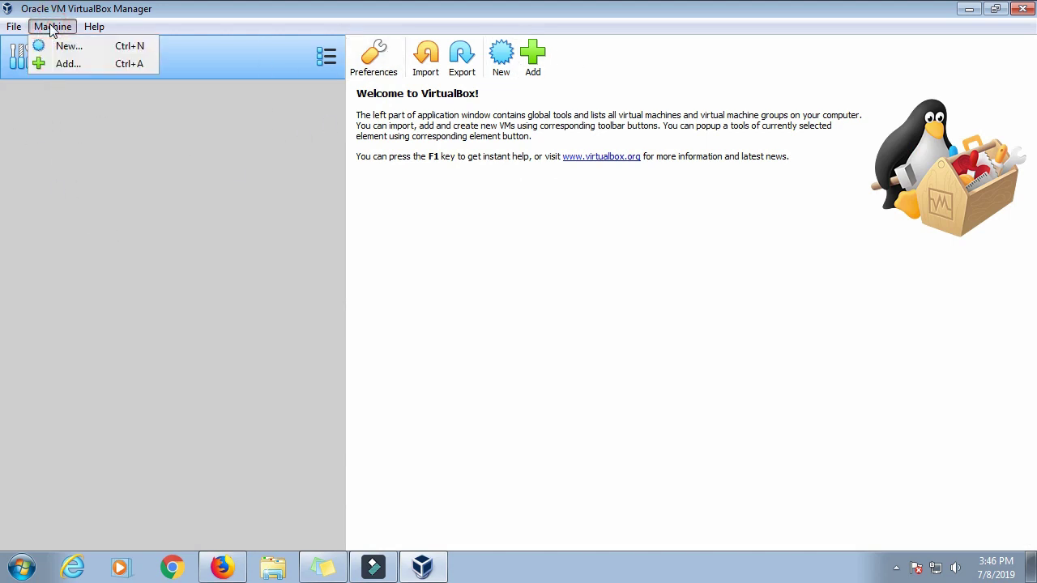
Step: Start a new machine named cacti with type Linux and version Ubuntu (64-bit)
click(95, 48)
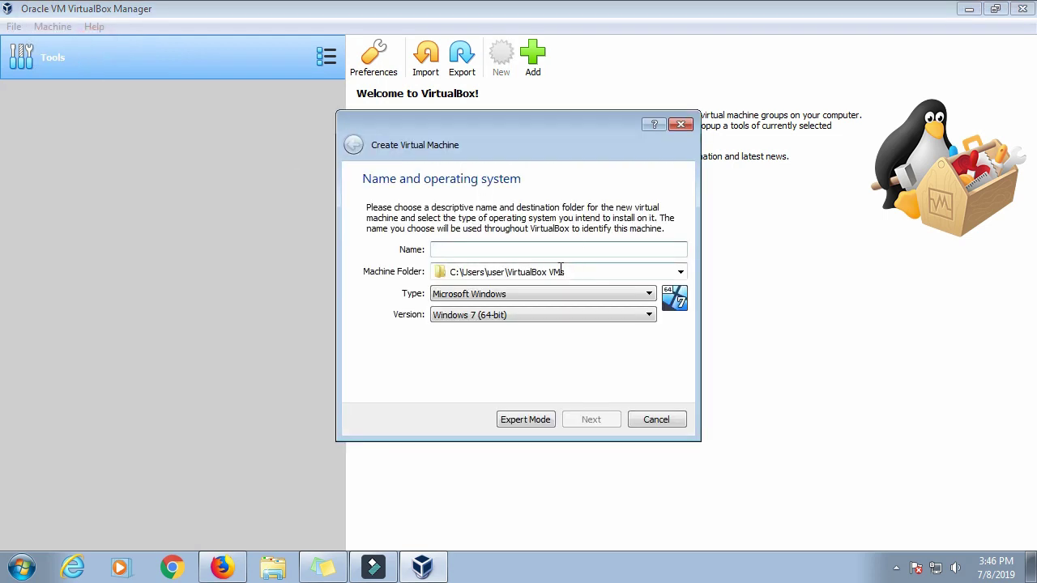
click(593, 248)
text(cacti)
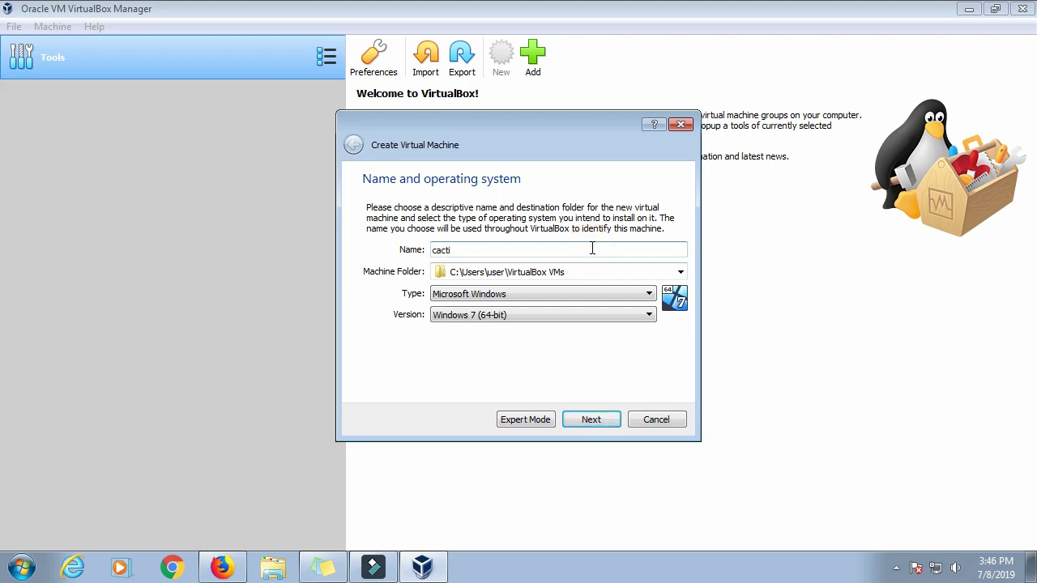
click(582, 316)
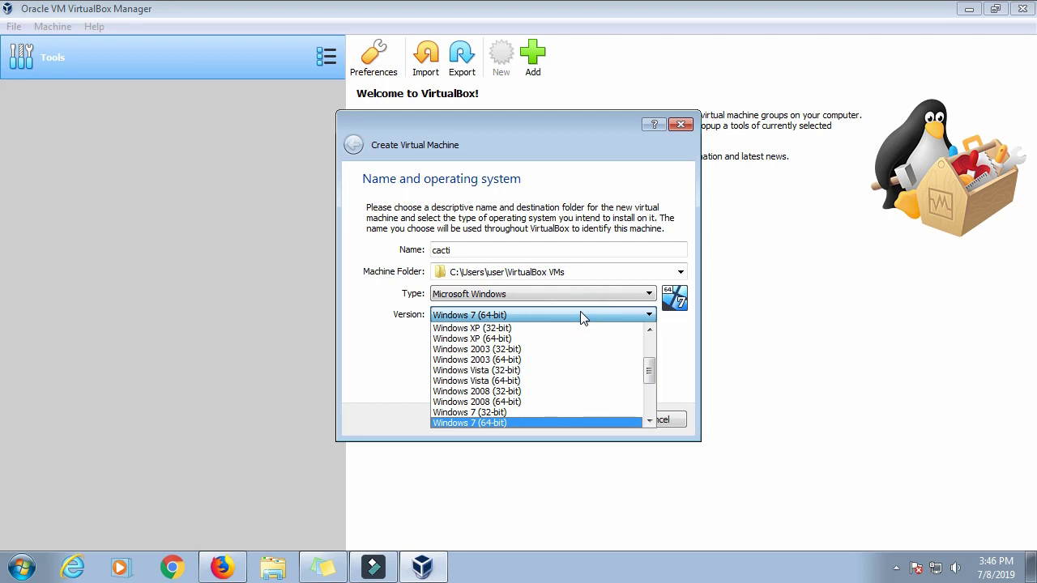
click(582, 294)
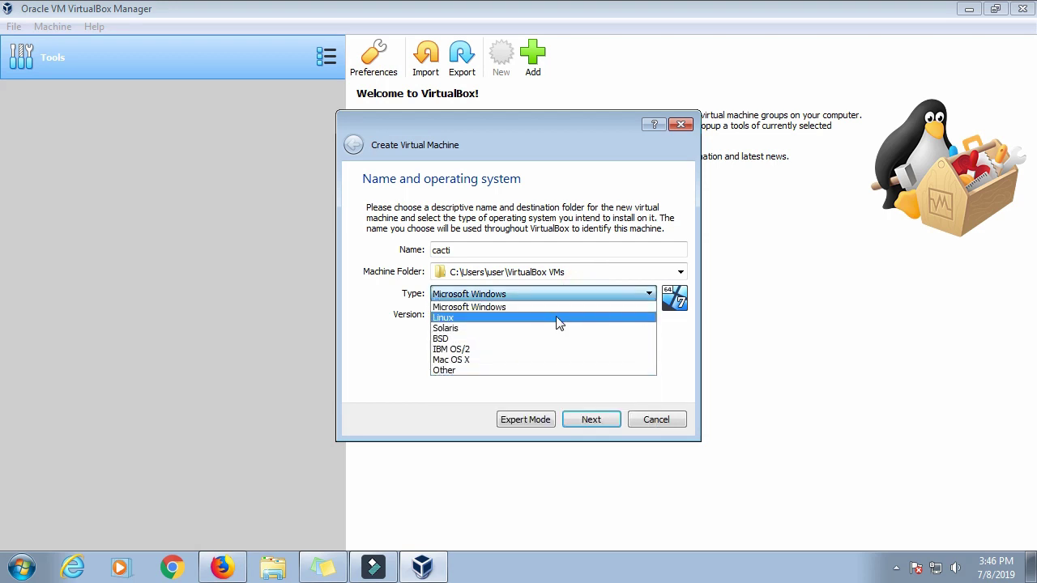
click(557, 320)
click(589, 316)
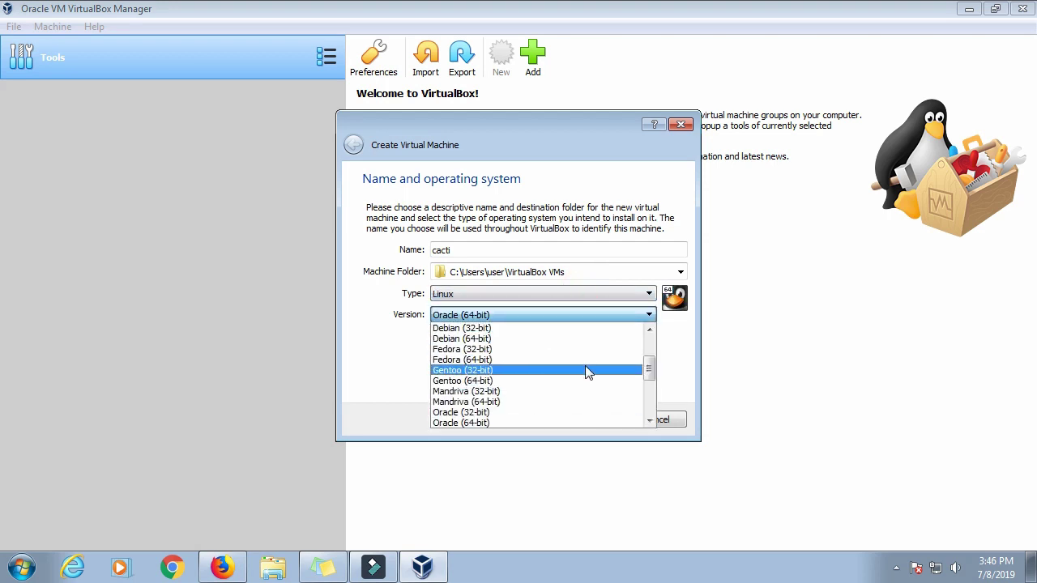
drag(648, 366, 653, 418)
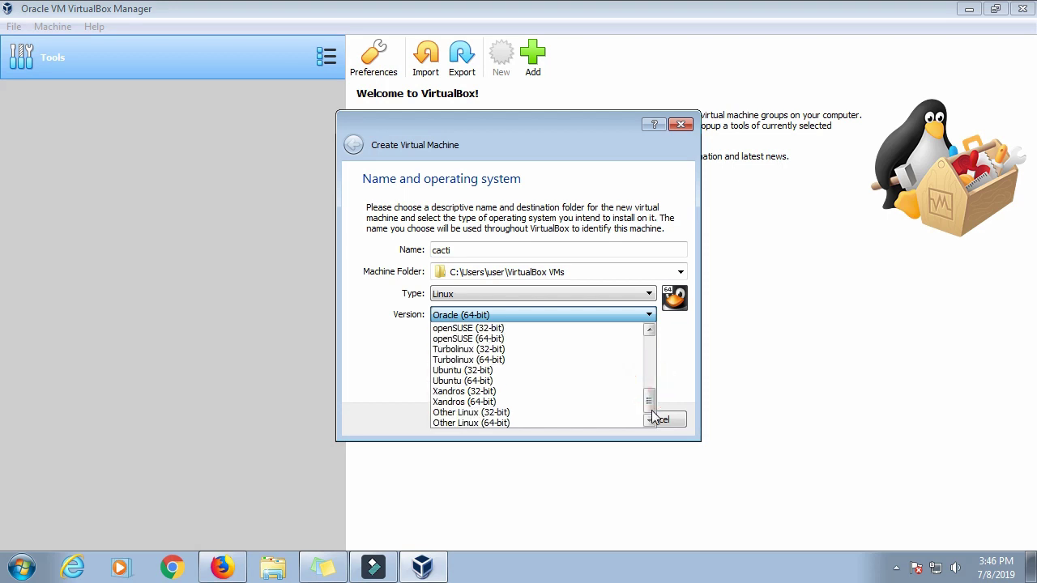
click(572, 381)
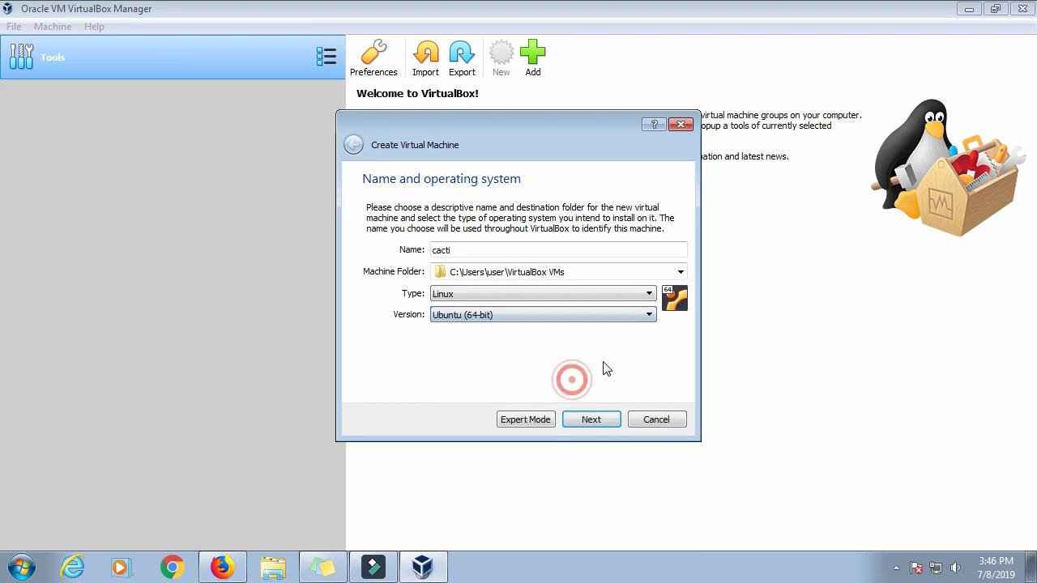
Step: Give the cacti machine 2000 MB of memory
click(595, 416)
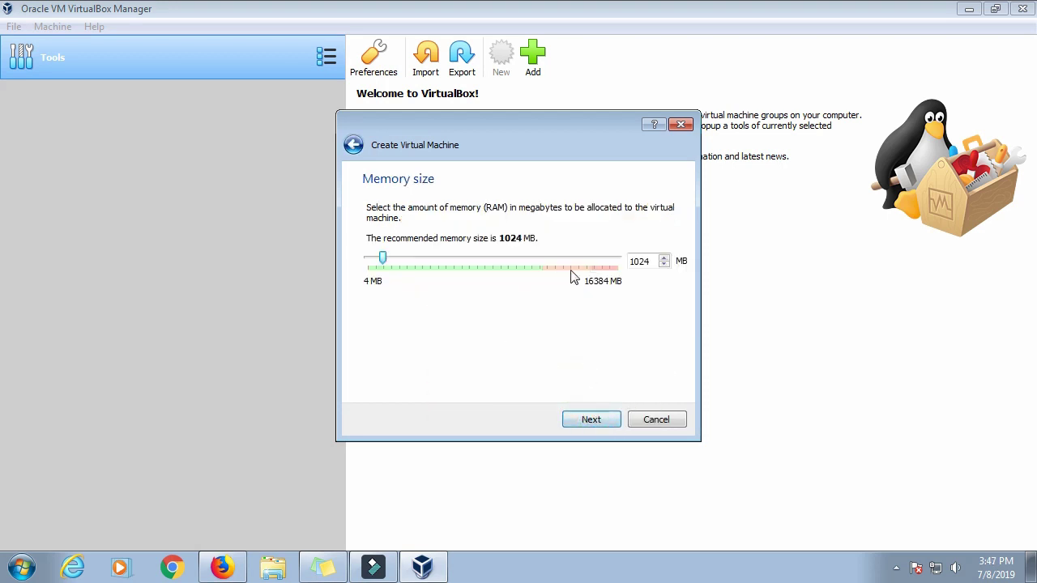
double_click(642, 261)
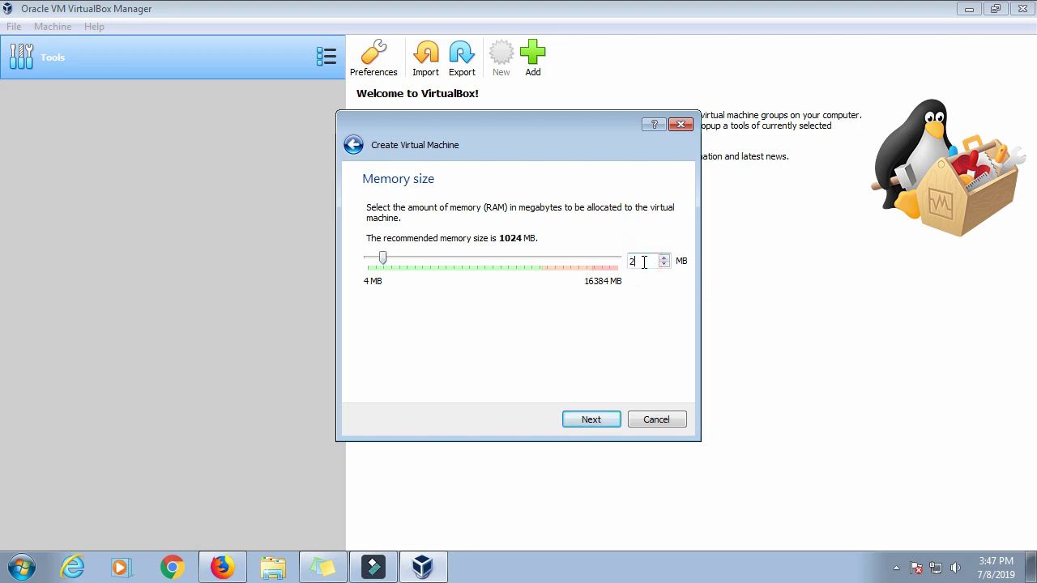
text(2000)
click(612, 424)
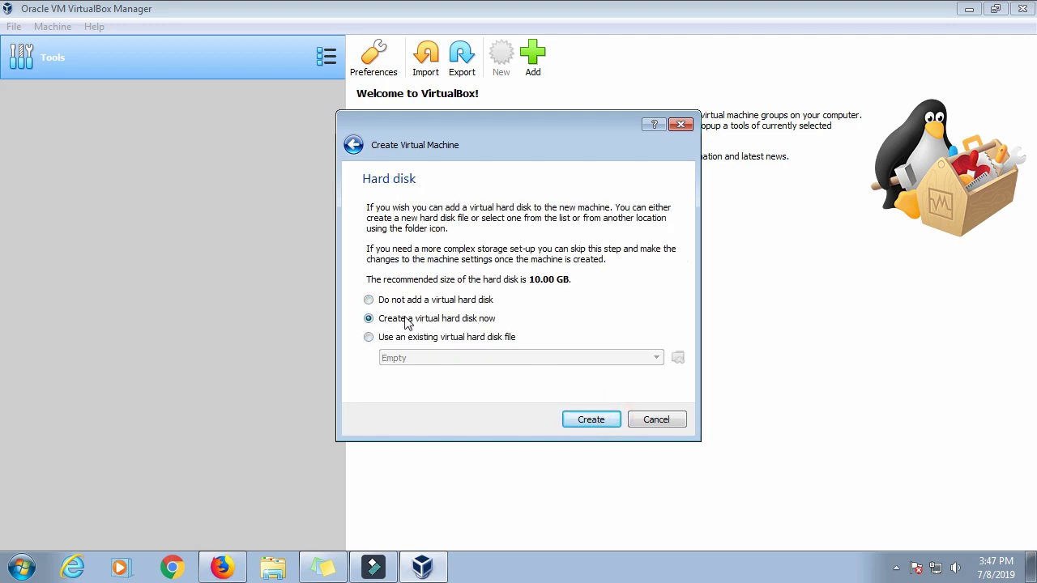
Step: Create a dynamically allocated 15 GB VDI hard disk for the cacti machine
click(608, 422)
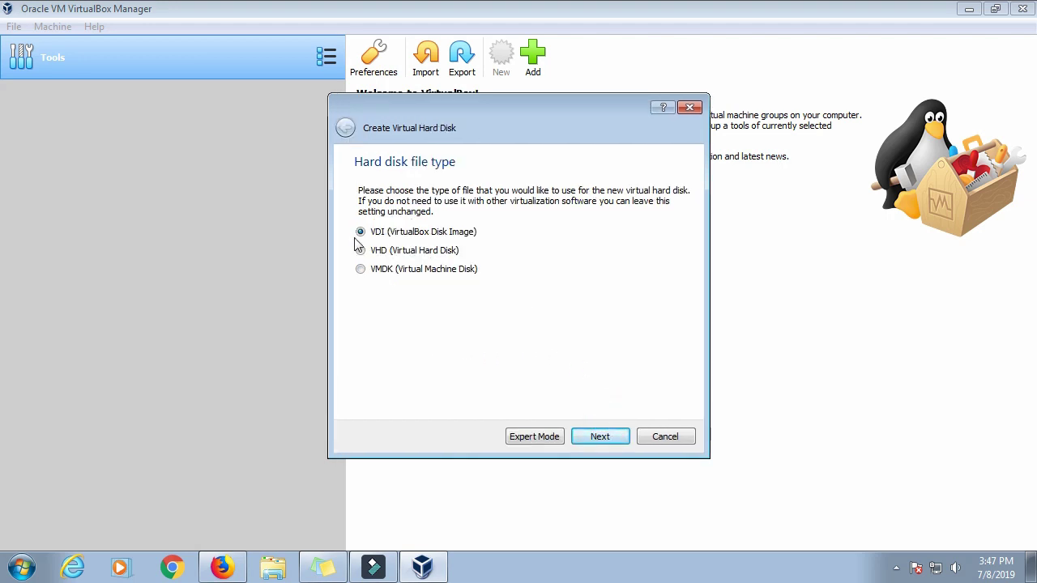
click(600, 436)
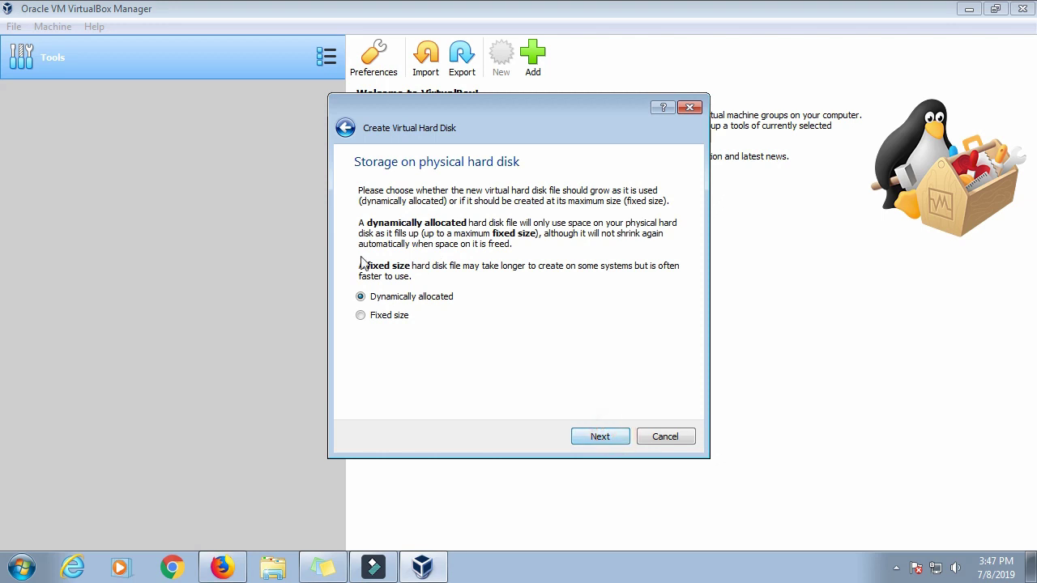
click(614, 436)
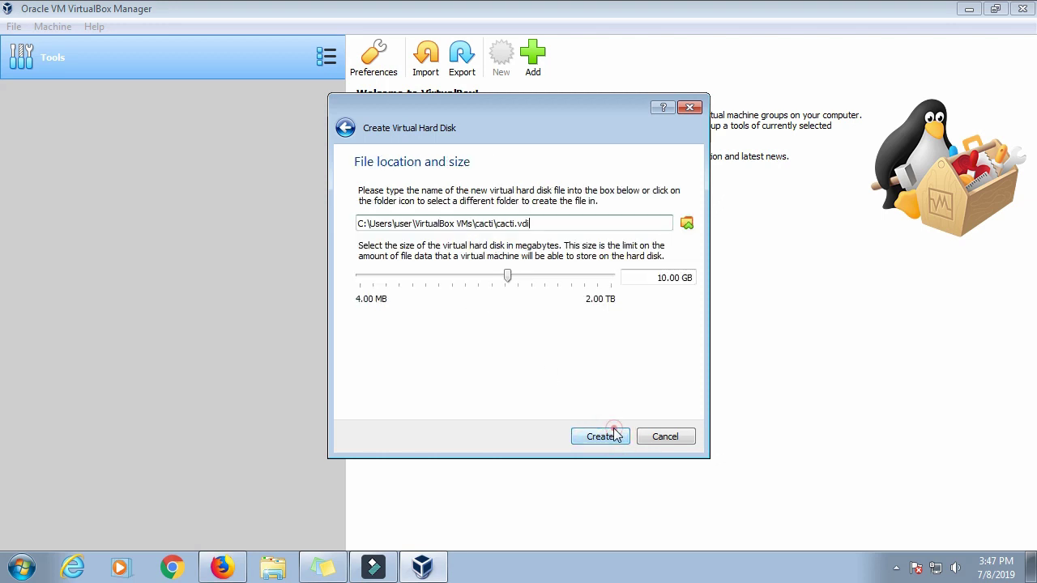
click(663, 278)
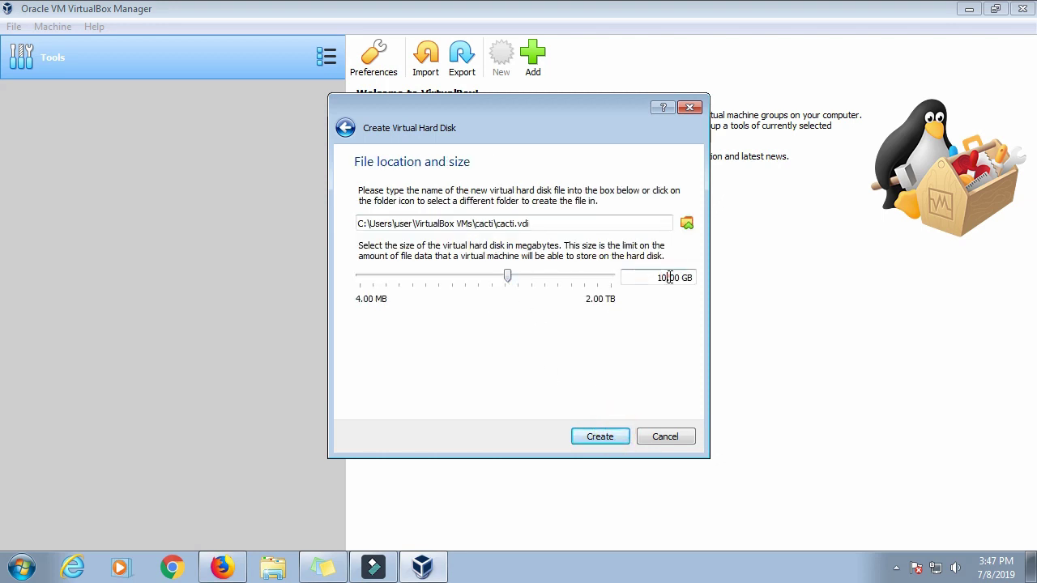
key(BackSpace)
text(5)
click(612, 440)
click(610, 438)
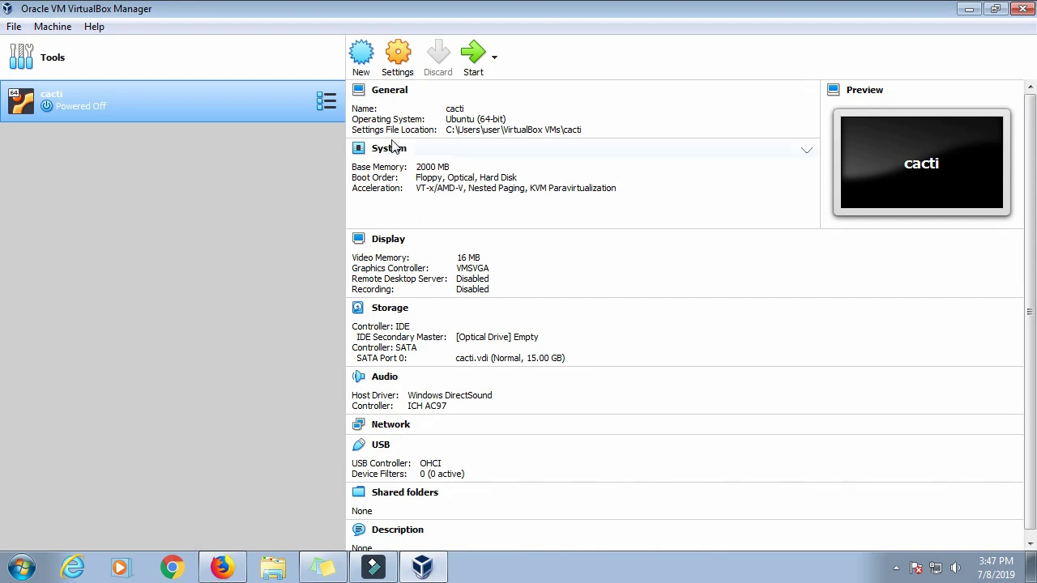
Step: Attach the cacti network adapter to Bridged Adapter, save, and reopen Settings
click(400, 64)
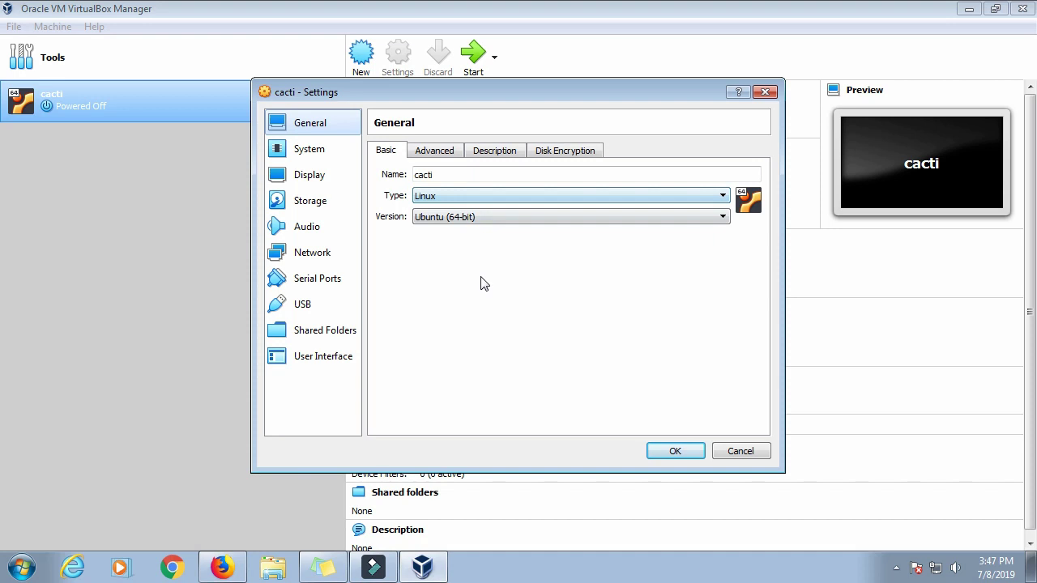
click(312, 256)
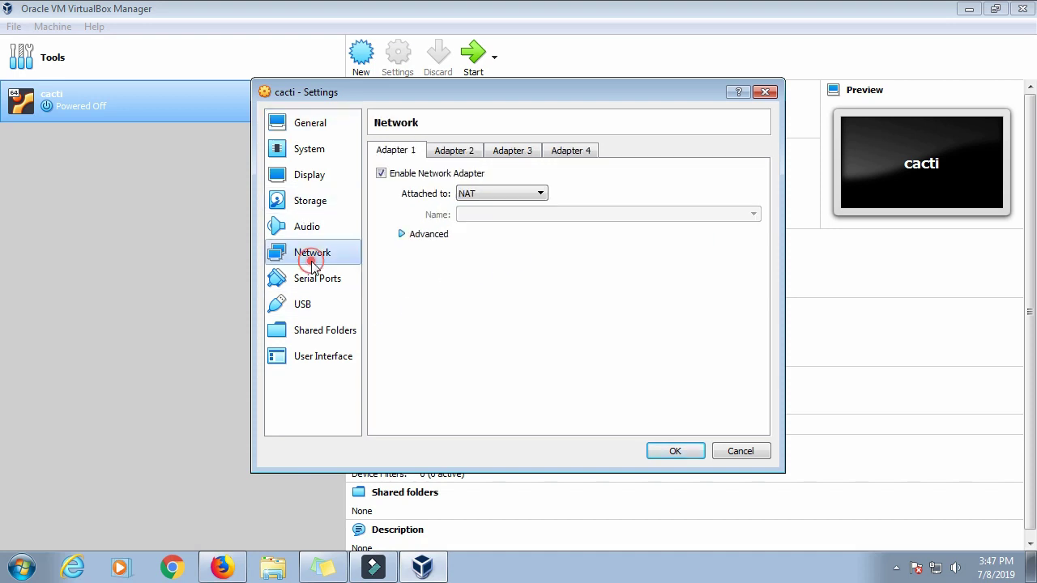
click(484, 199)
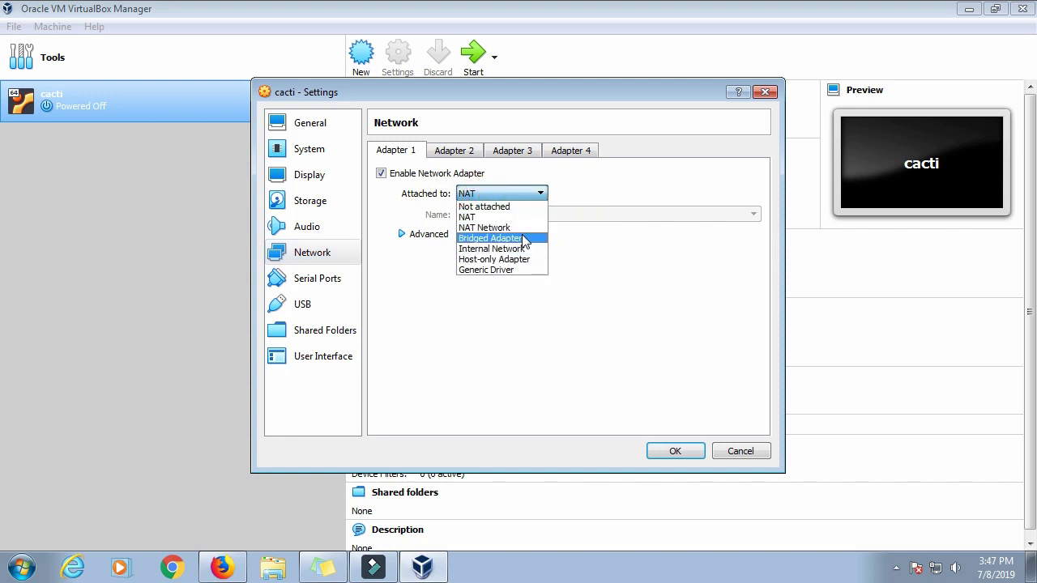
click(524, 239)
click(671, 451)
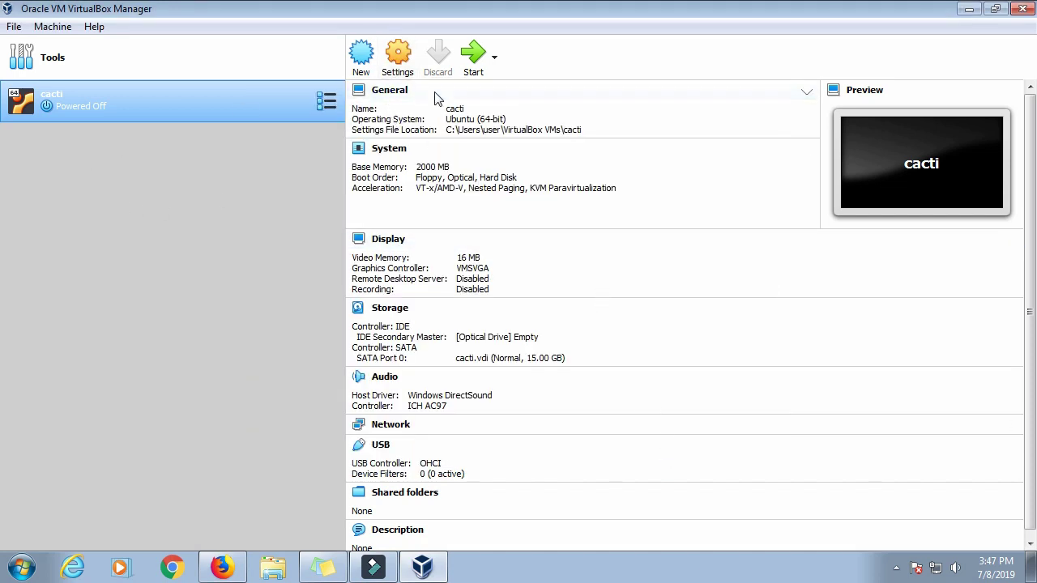
click(398, 55)
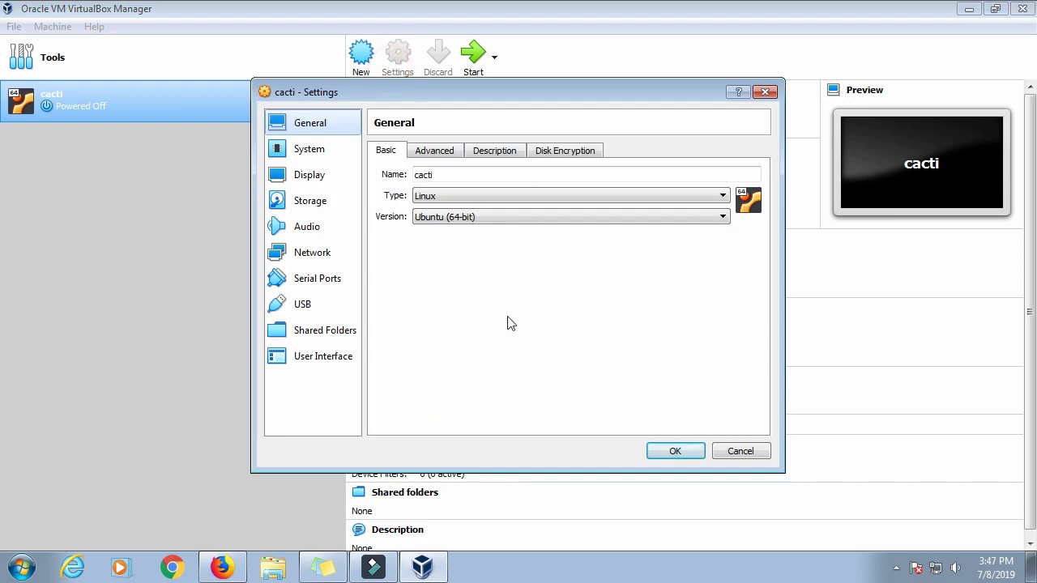
Step: Open the cacti VM's storage settings and select its empty IDE optical drive
click(319, 204)
click(421, 191)
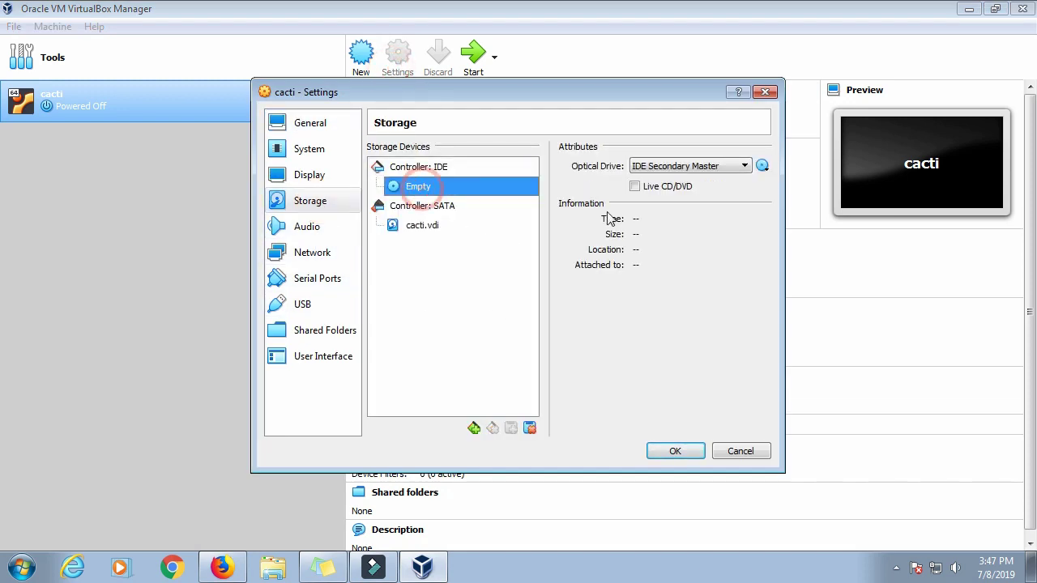
click(762, 166)
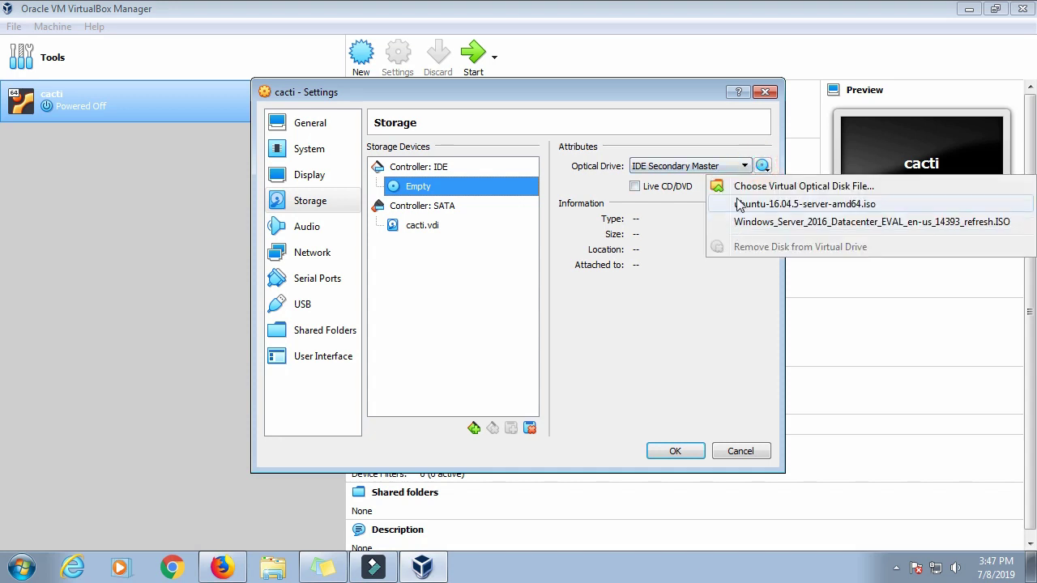
click(669, 240)
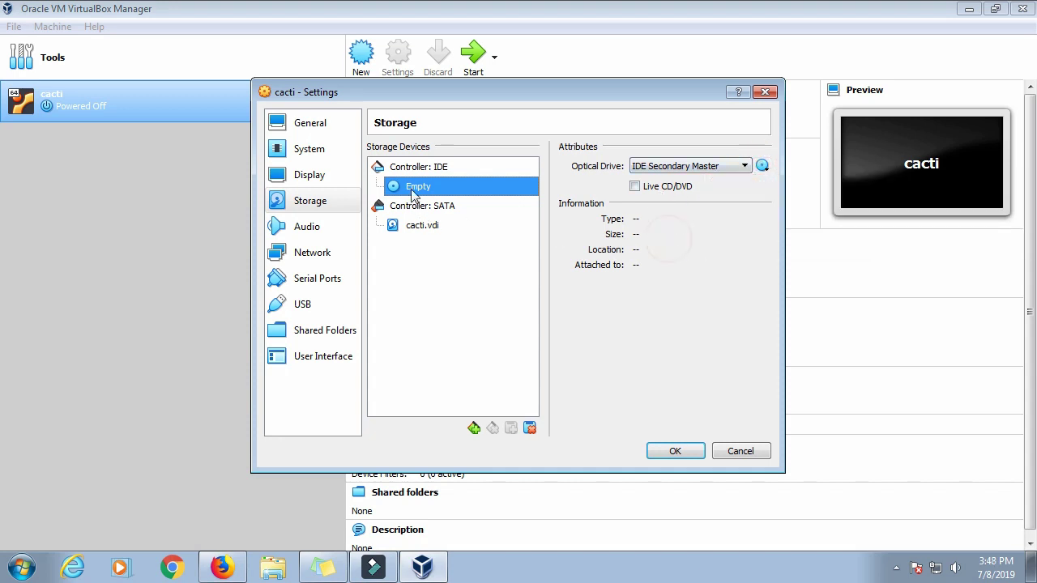
right_click(468, 188)
click(440, 190)
click(436, 168)
click(440, 185)
click(474, 428)
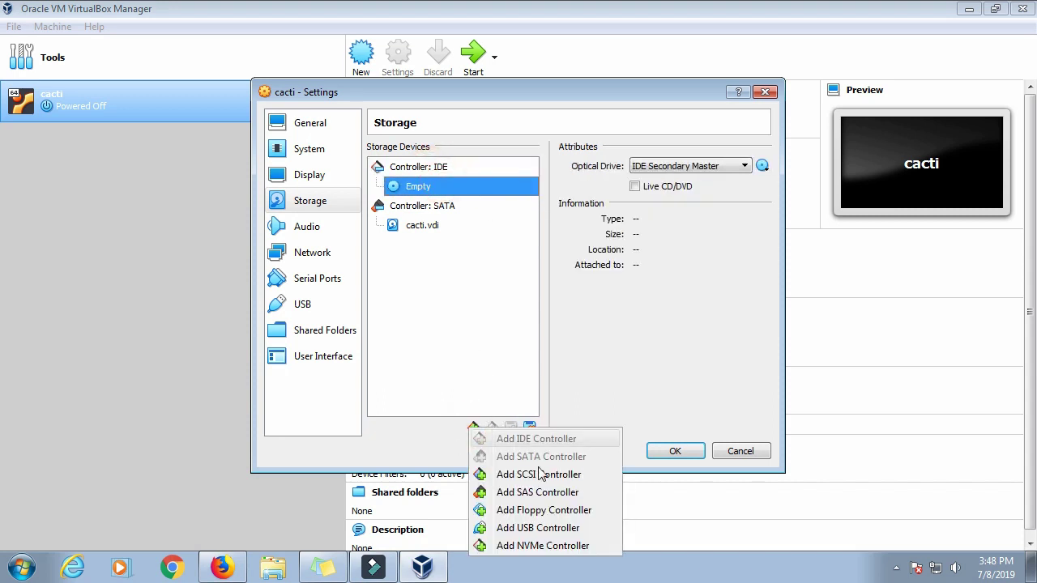
click(723, 283)
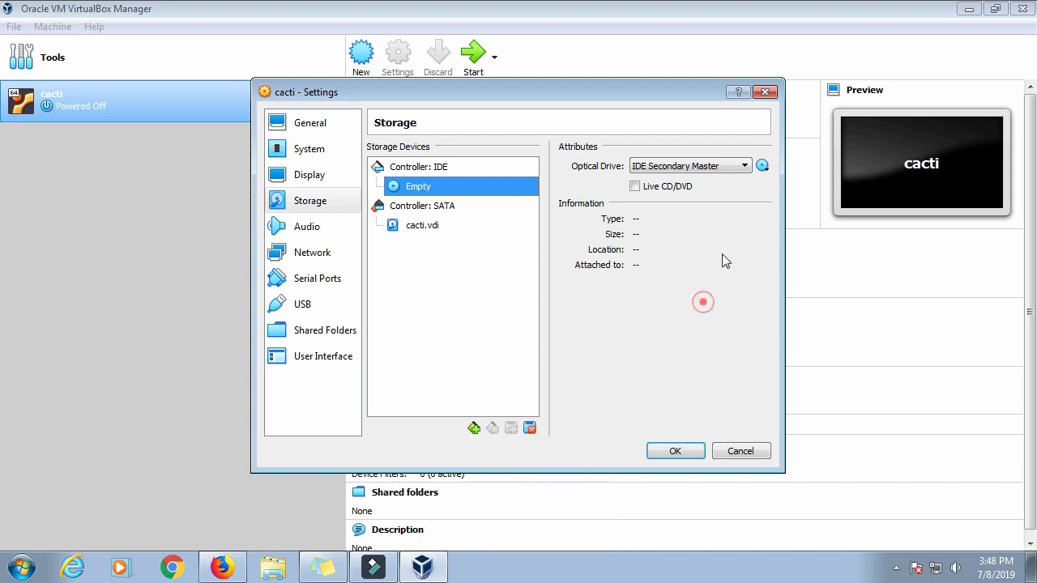
Step: Attach ubuntu-16.04.5-server-amd64.iso to the optical drive and save the VM settings
click(764, 167)
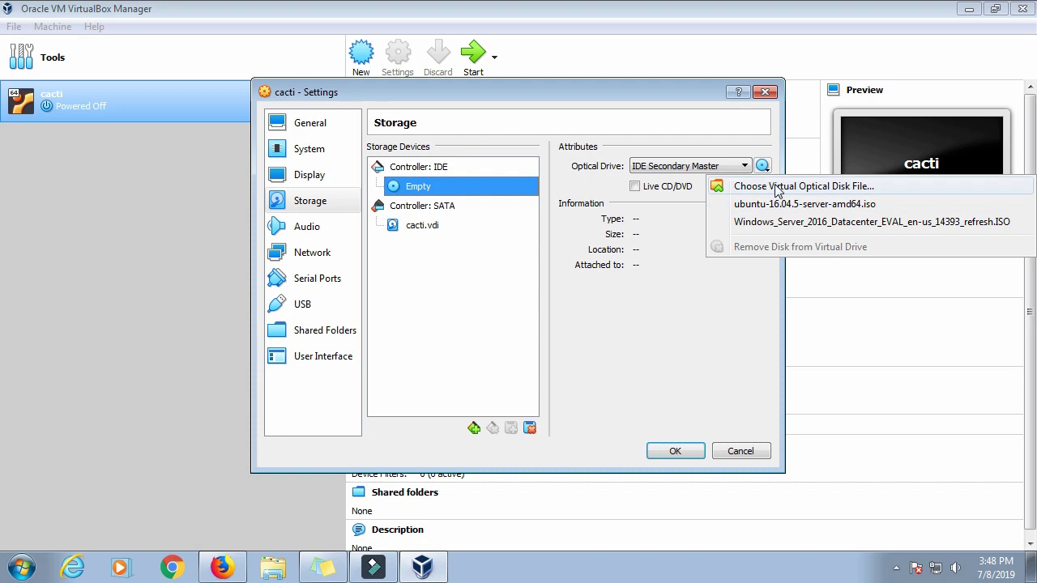
click(778, 188)
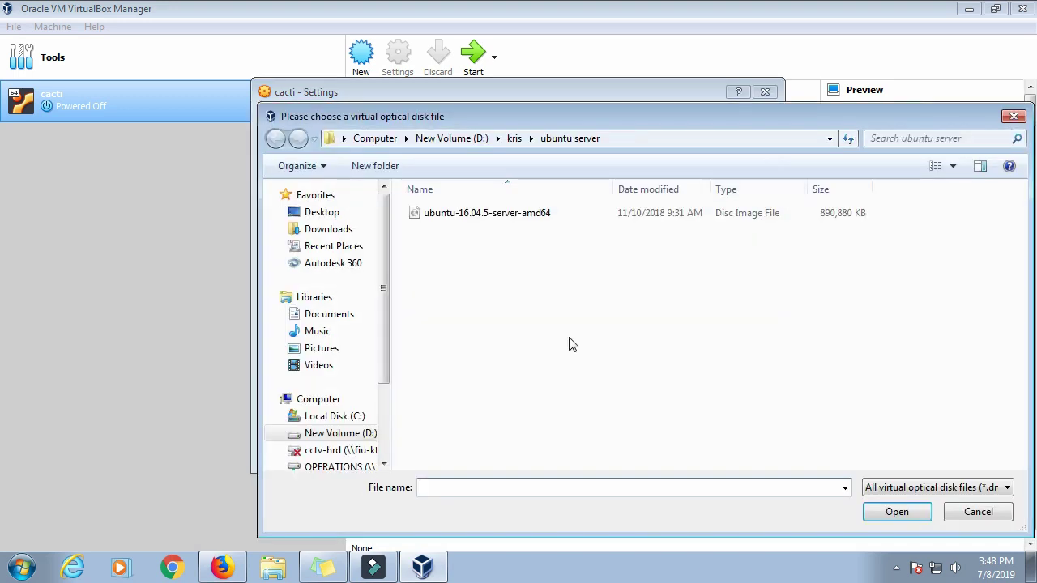
click(971, 512)
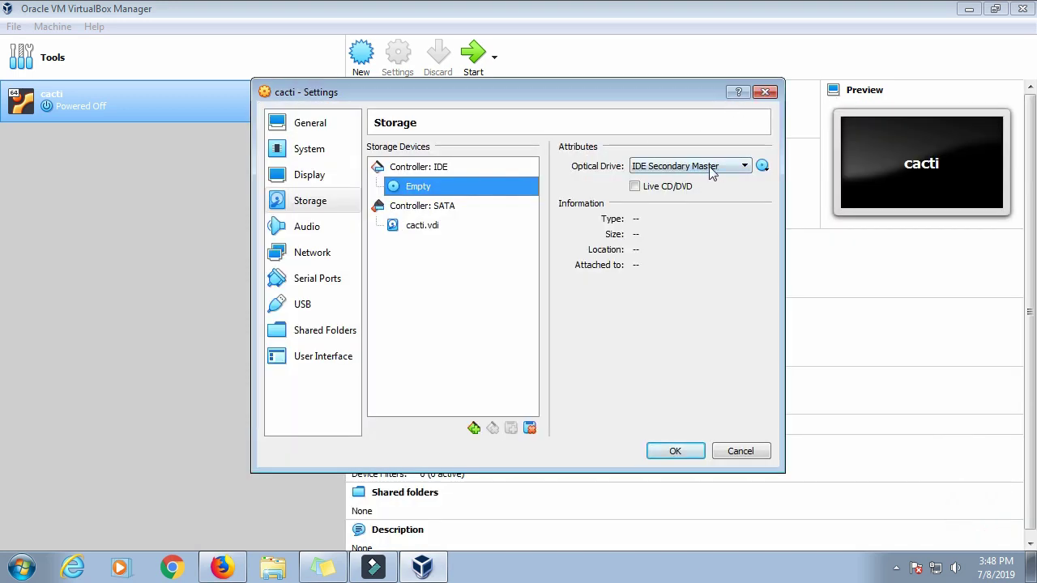
click(762, 166)
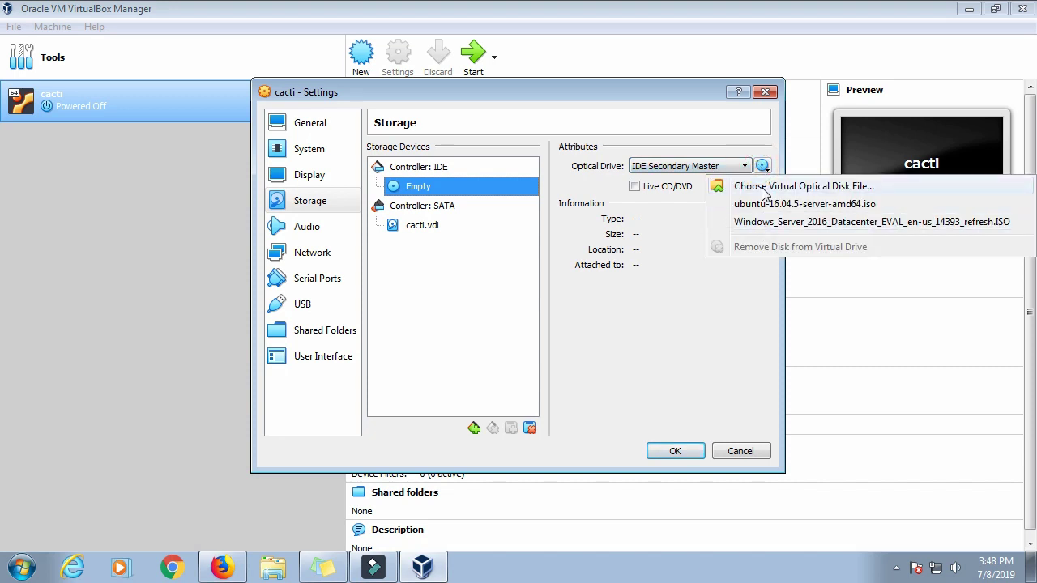
click(764, 188)
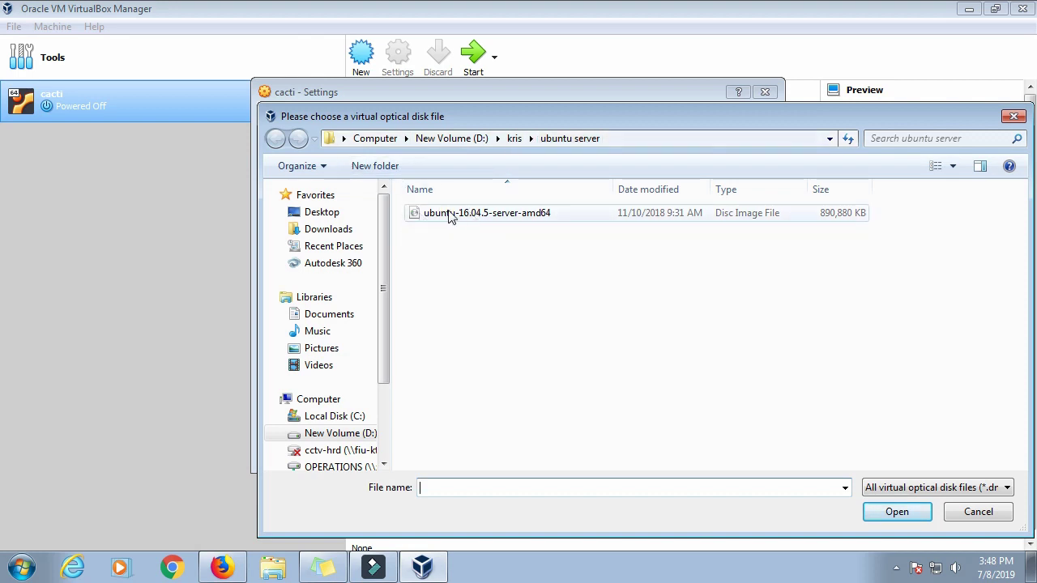
click(517, 215)
click(897, 511)
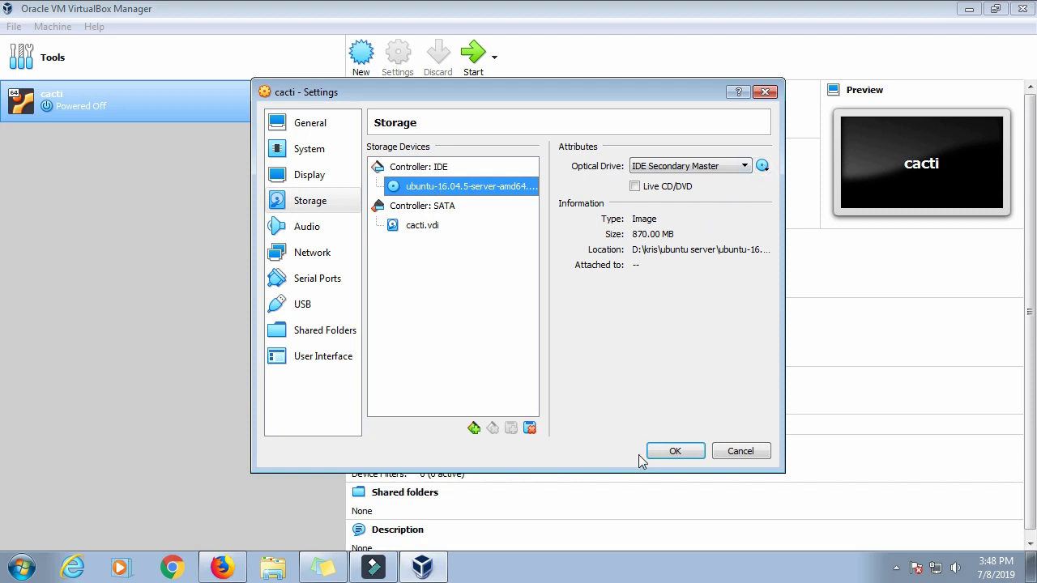
click(671, 451)
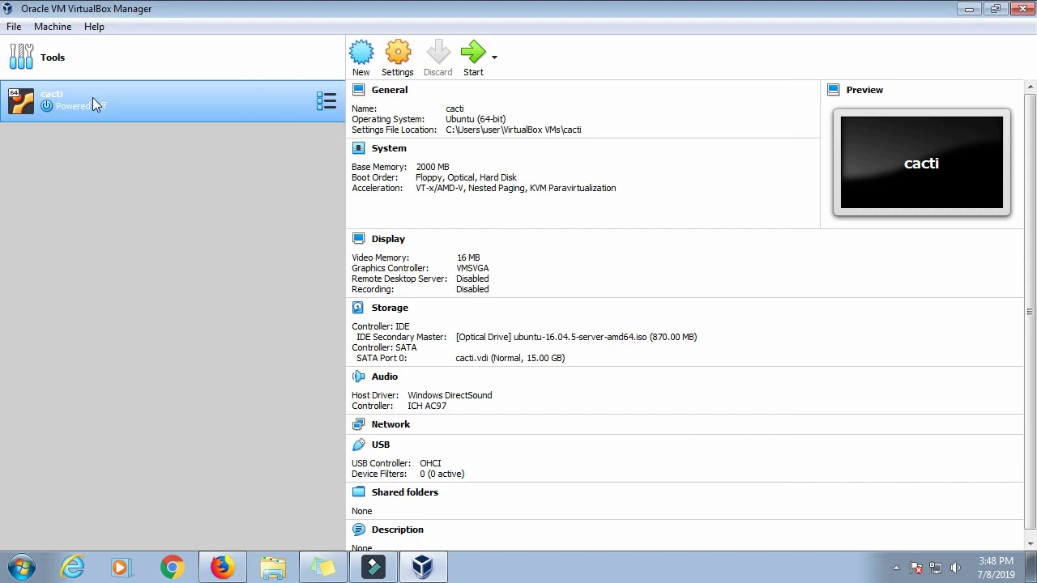
Step: Start the cacti VM, launch Install Ubuntu Server, and choose English as the installer language
click(473, 57)
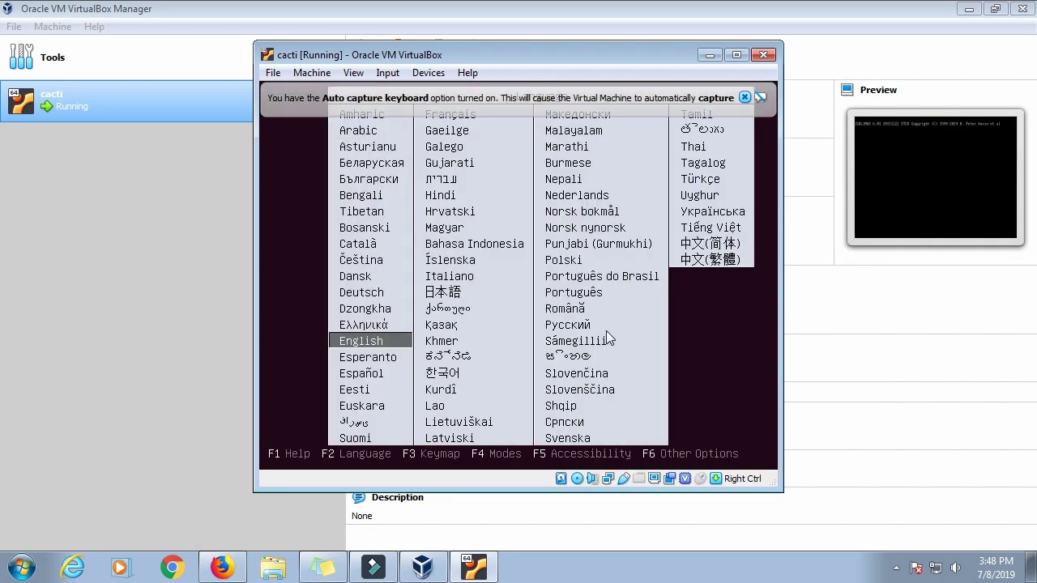
key(Return)
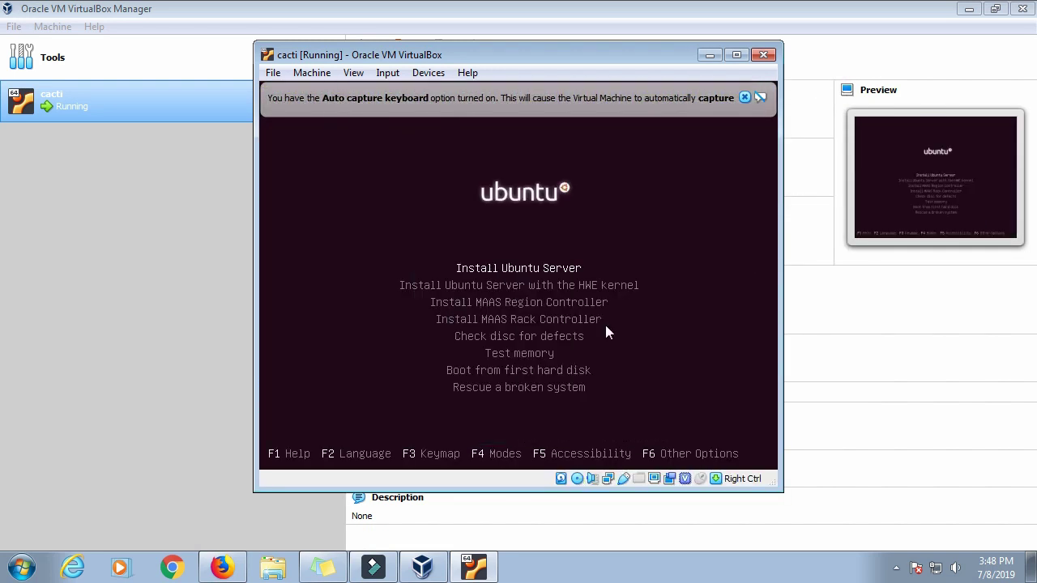
key(Return)
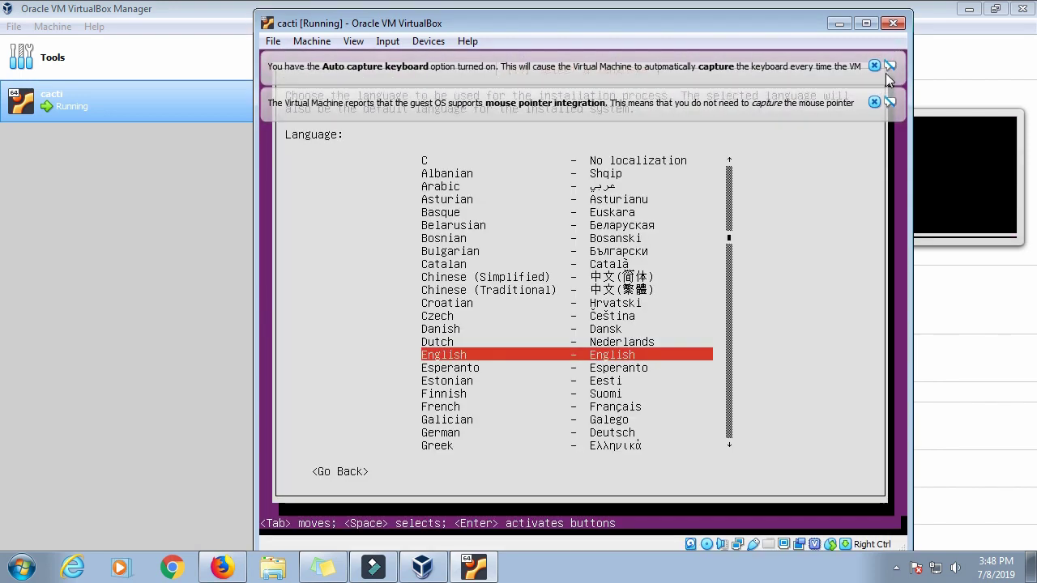
click(872, 64)
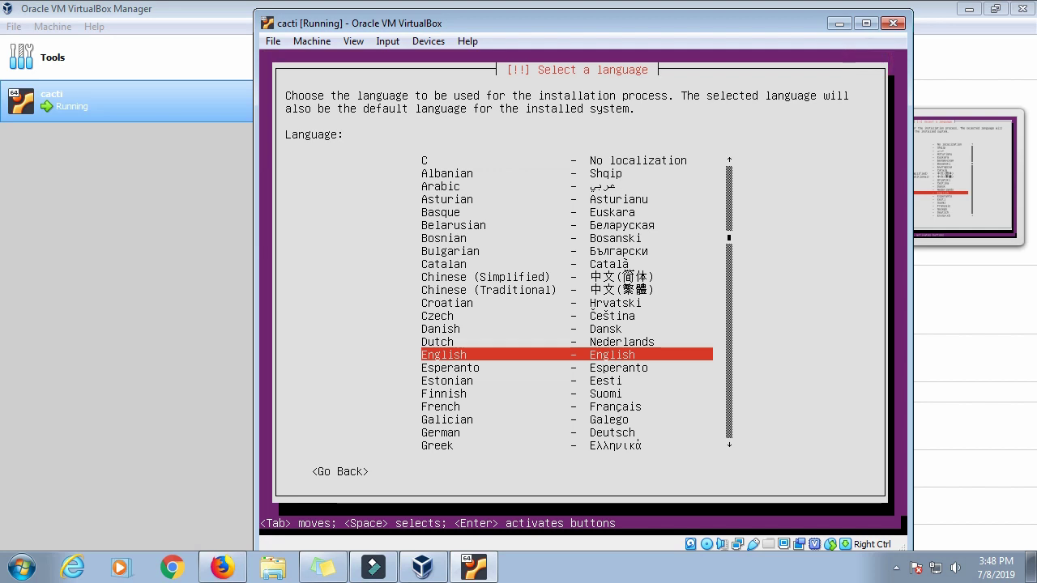
key(Return)
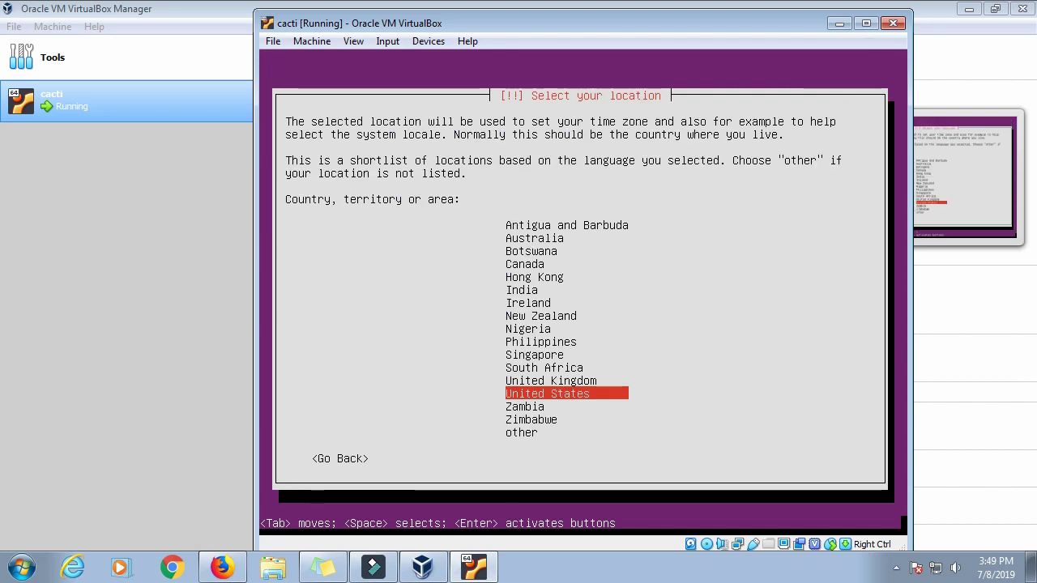
Step: Choose United States as location and English (US) keyboard, skipping layout detection
key(Return)
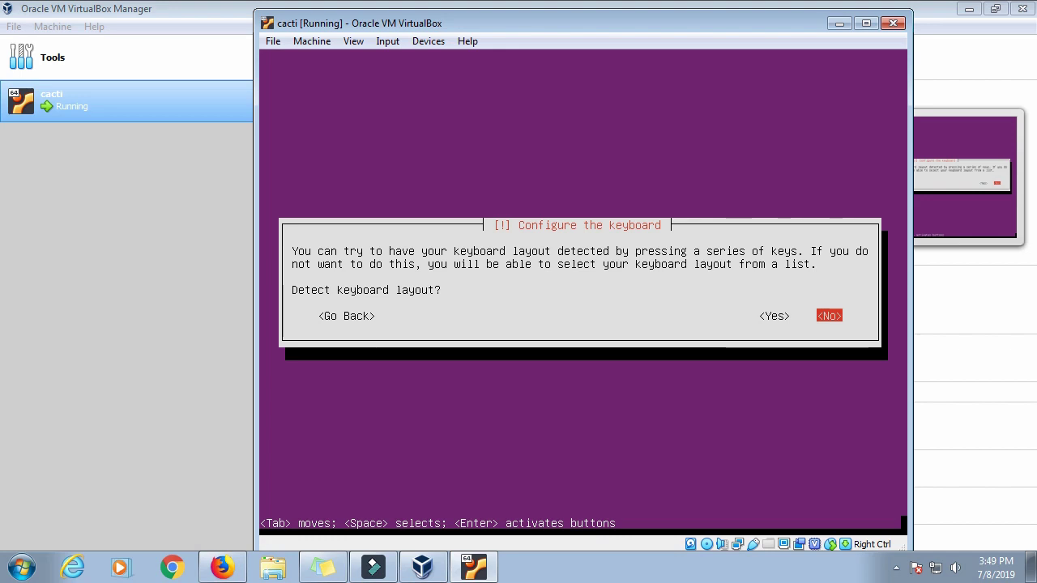
key(Return)
key(Return)
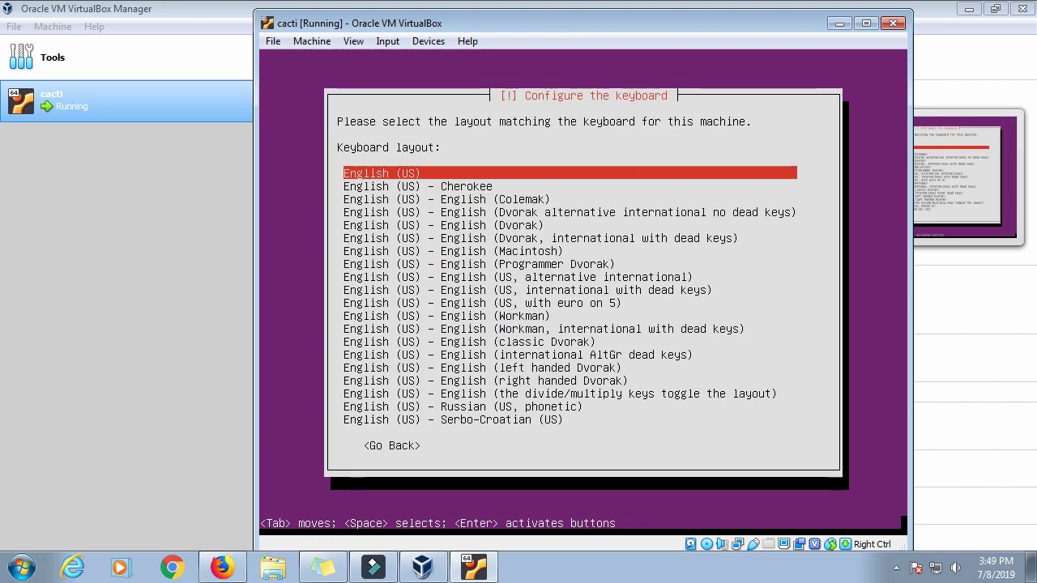
key(Return)
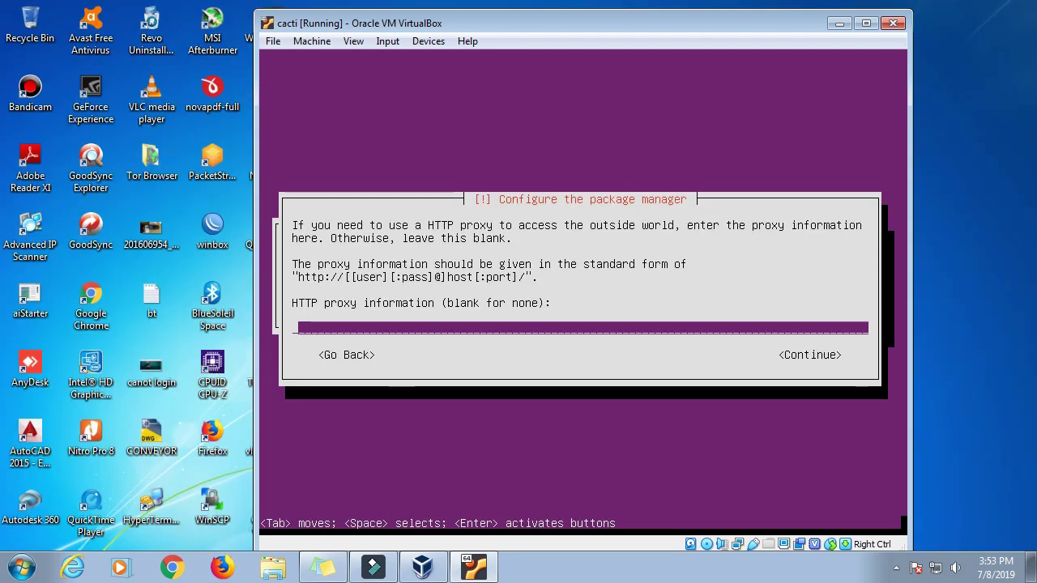
Step: Continue with no HTTP proxy, then minimize the VM window and open a file browser
key(Tab)
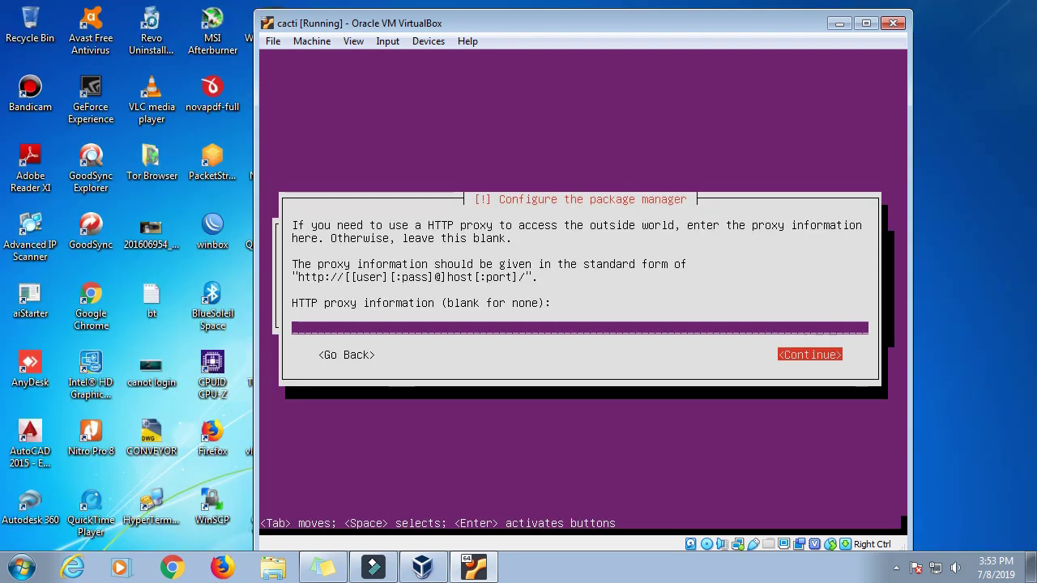
key(Return)
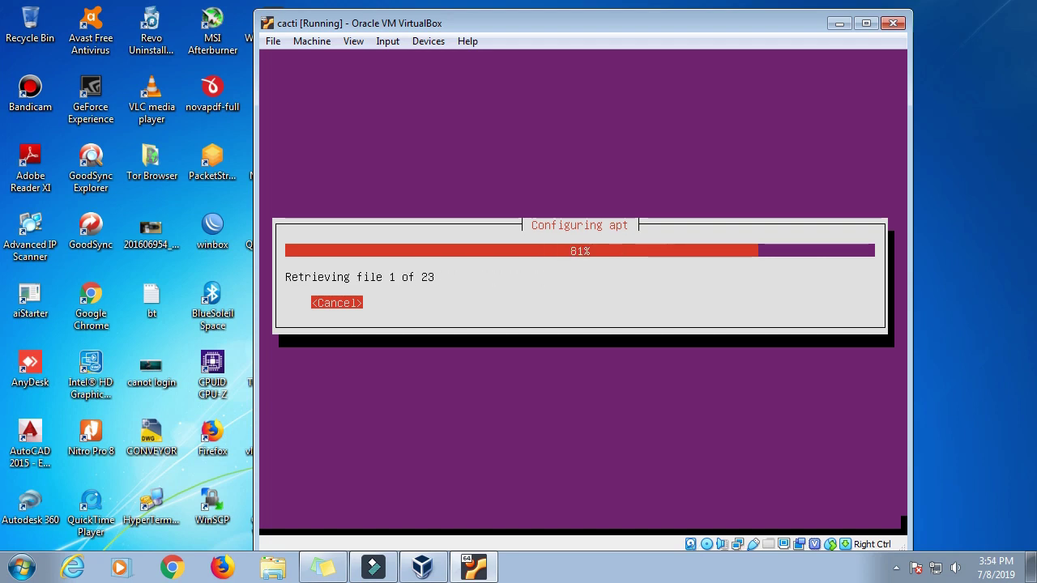
click(838, 23)
click(273, 567)
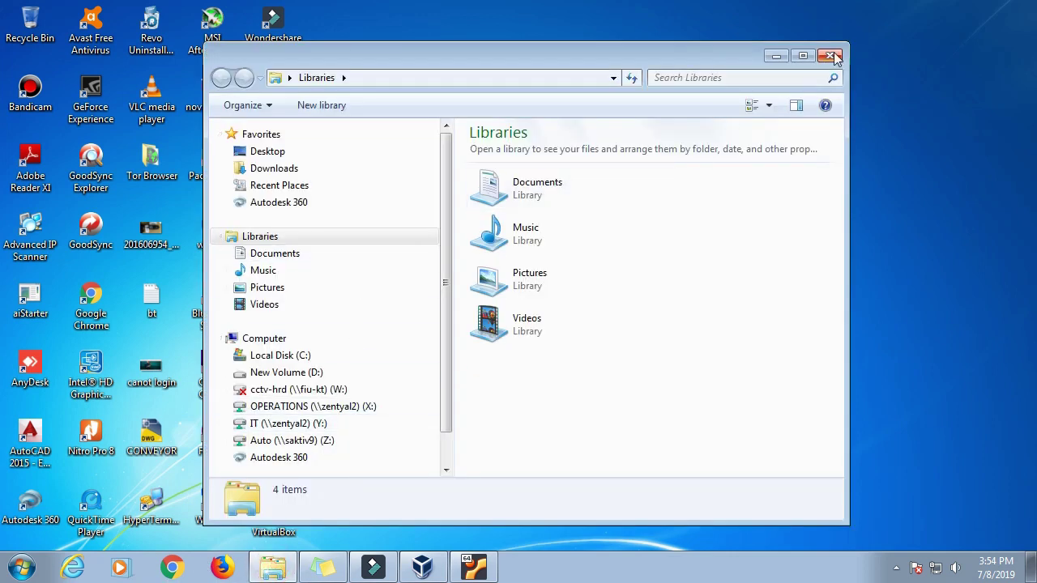
Step: Close Libraries and open the zentyal2 server's shared folders full-screen
click(831, 55)
click(22, 569)
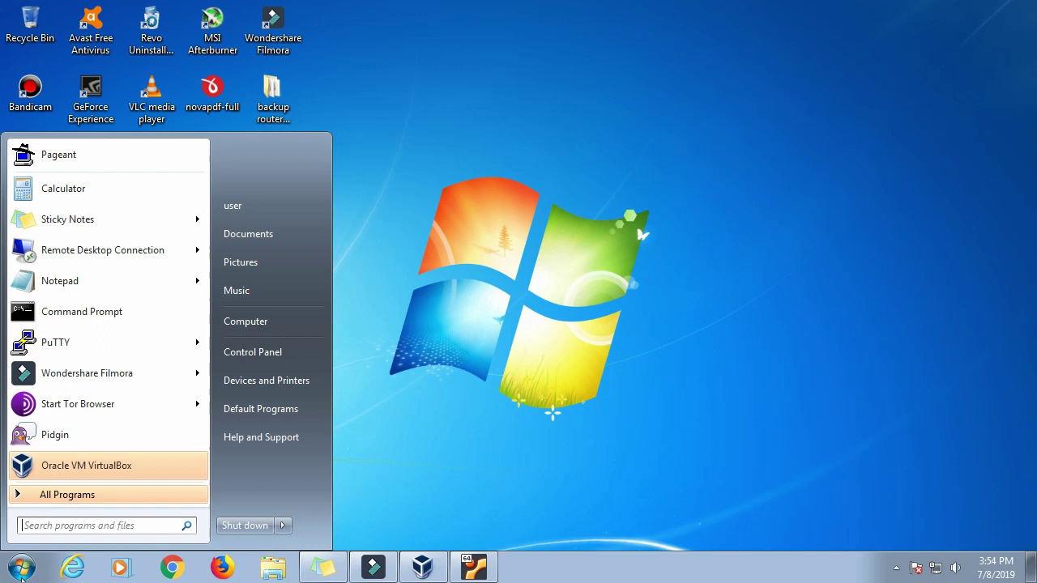
text(\\)
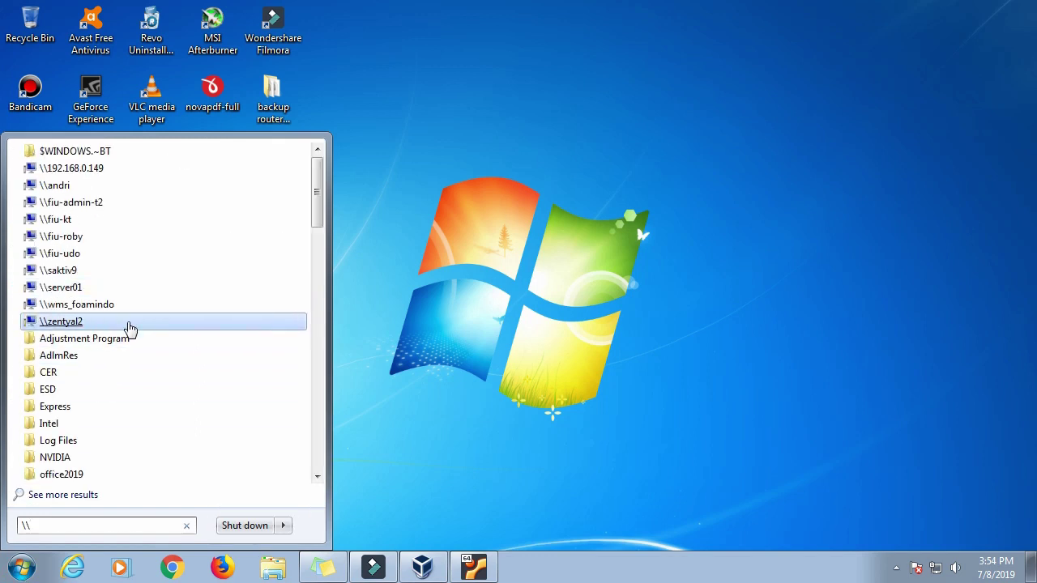
click(130, 328)
click(810, 64)
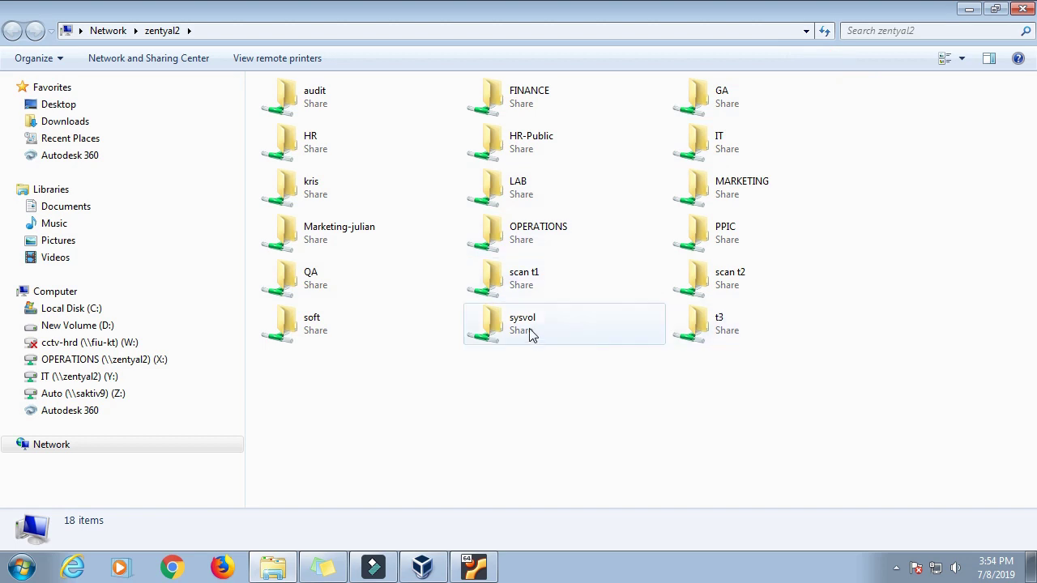
Step: Open soft\cacti instalation\install cacti and select the saved Cacti install guide
double_click(352, 326)
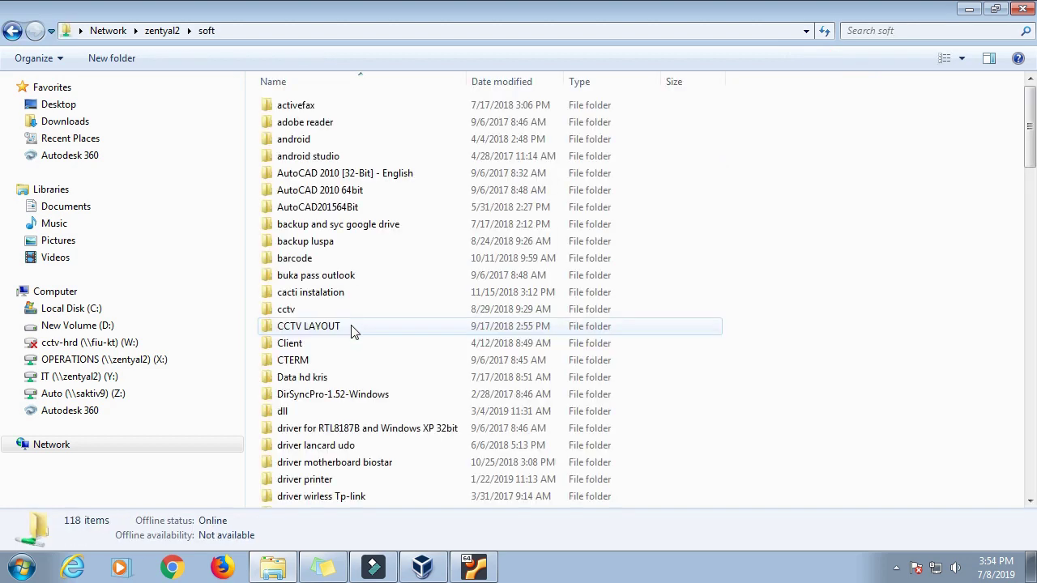
click(318, 139)
key(c)
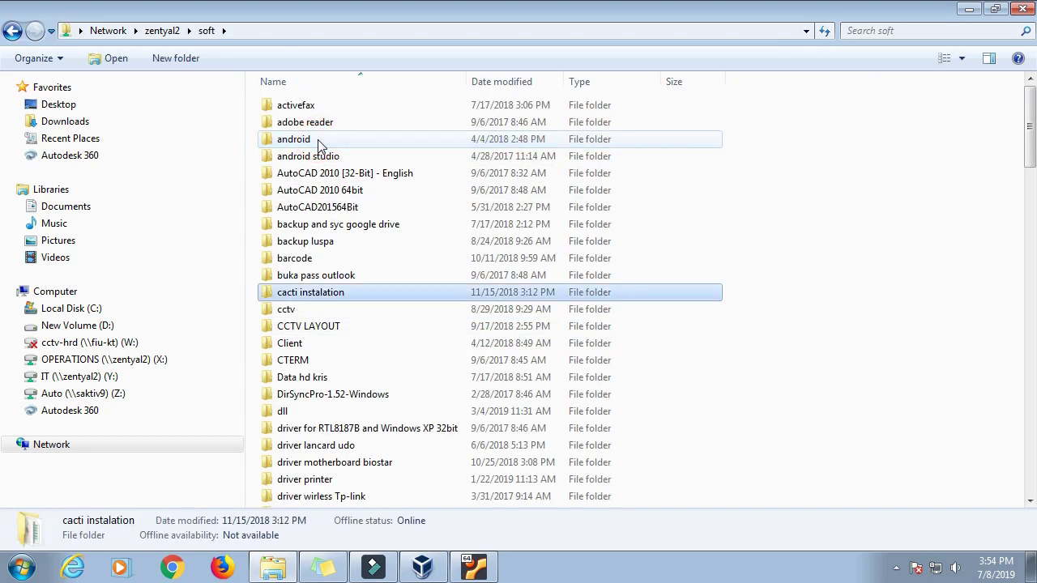
double_click(301, 295)
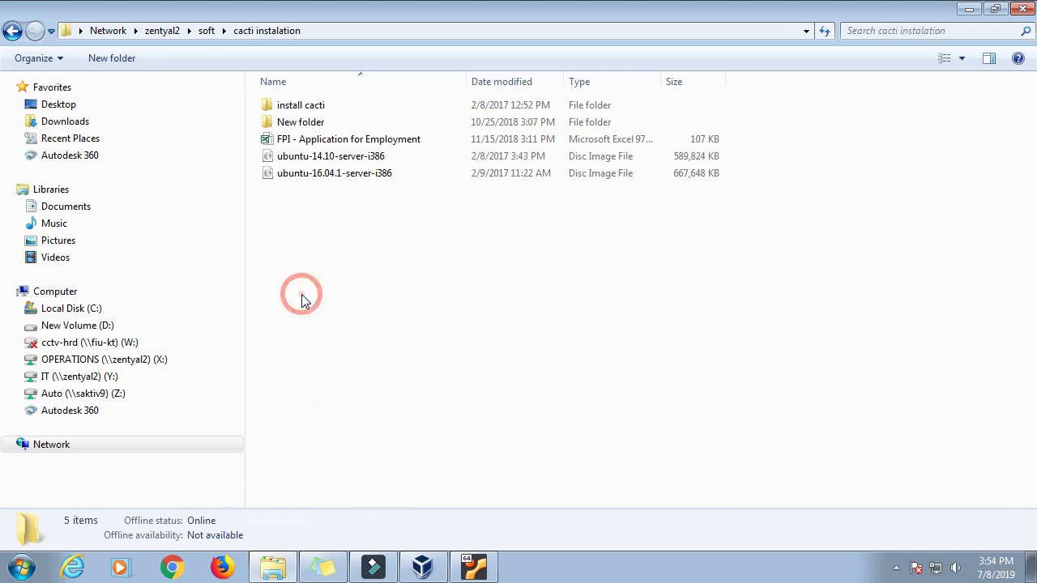
double_click(315, 111)
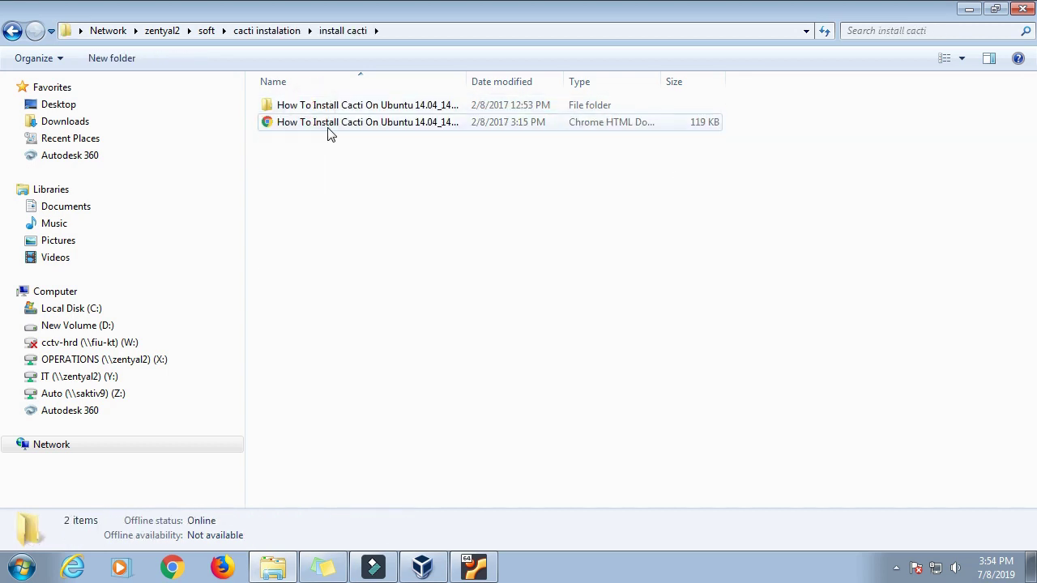
click(327, 127)
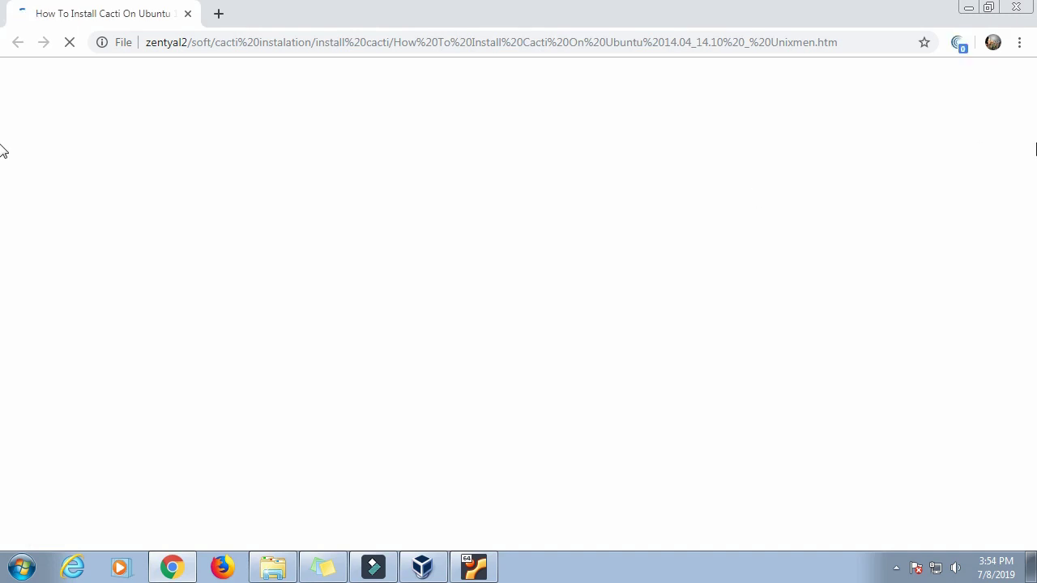
Step: Scroll the guide and highlight the LAMP server and rrdtool install commands
scroll(822, 197, down, 5)
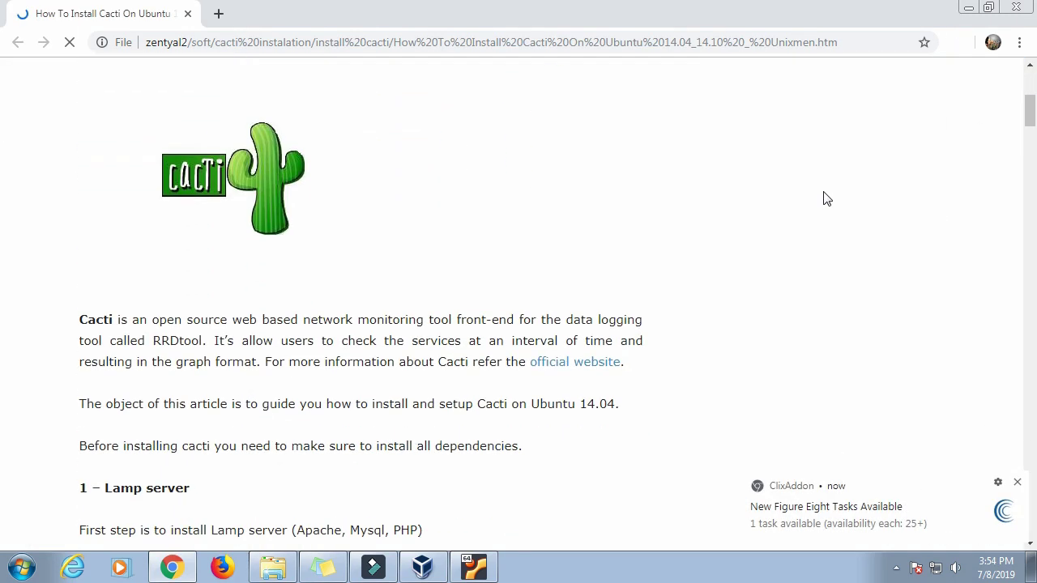
click(1018, 485)
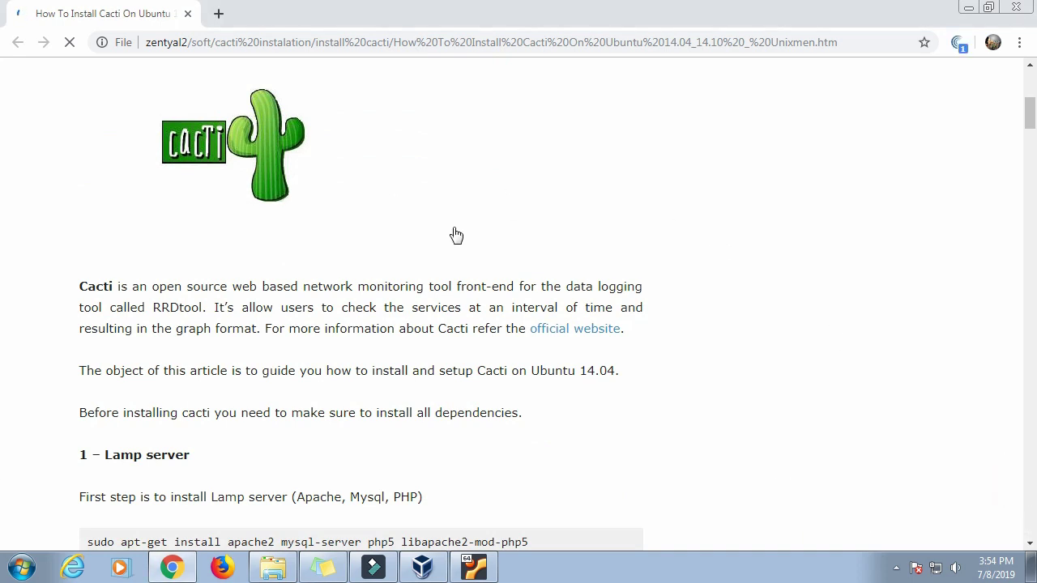
scroll(445, 202, down, 1)
scroll(342, 242, down, 4)
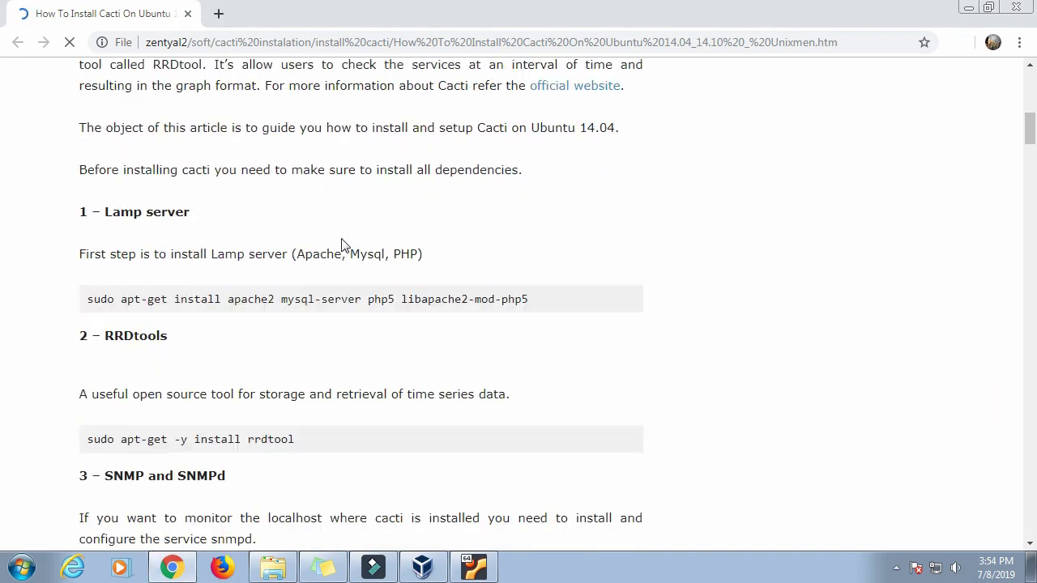
scroll(343, 237, up, 1)
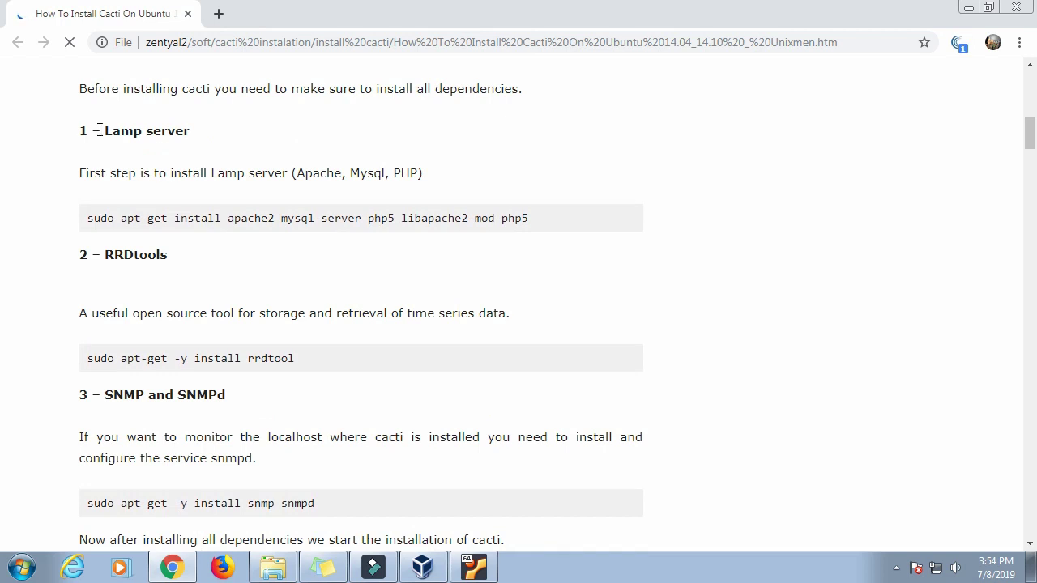
drag(78, 173, 422, 172)
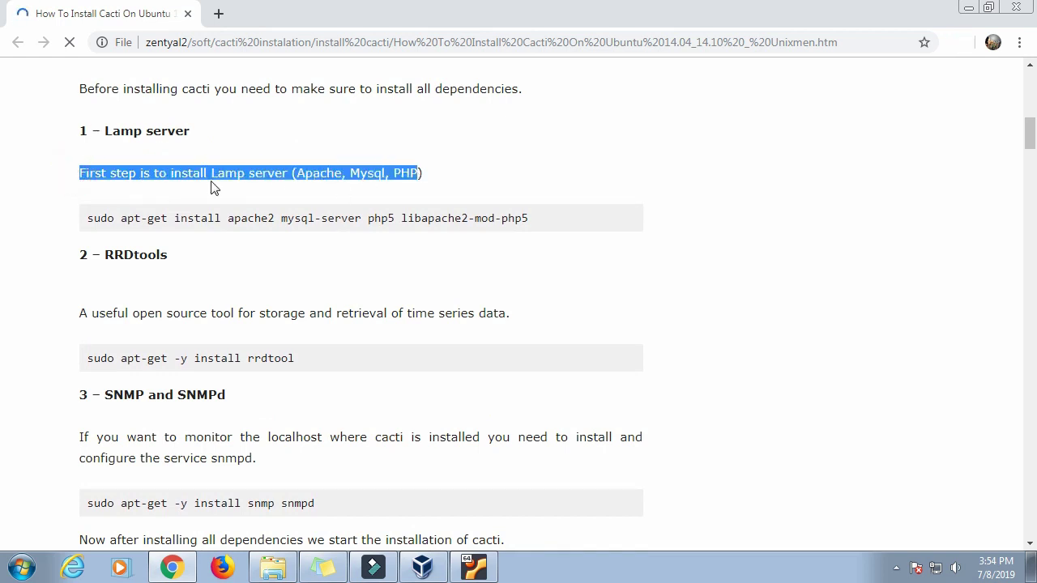
click(421, 172)
drag(90, 219, 565, 222)
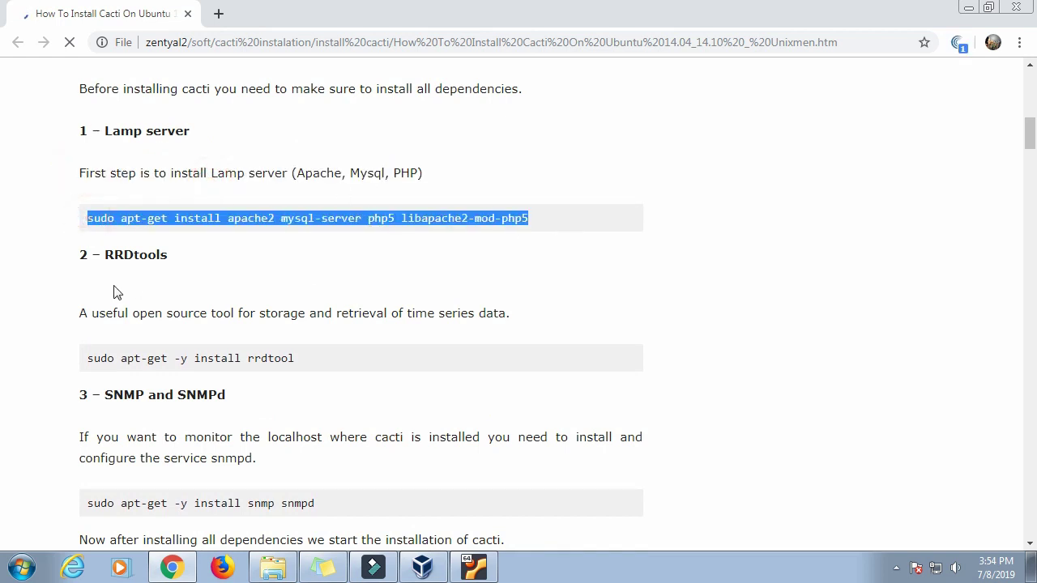
drag(86, 359, 429, 311)
click(465, 296)
Step: Minimize Chrome and Explorer, then bring up the desktop context menu
click(969, 8)
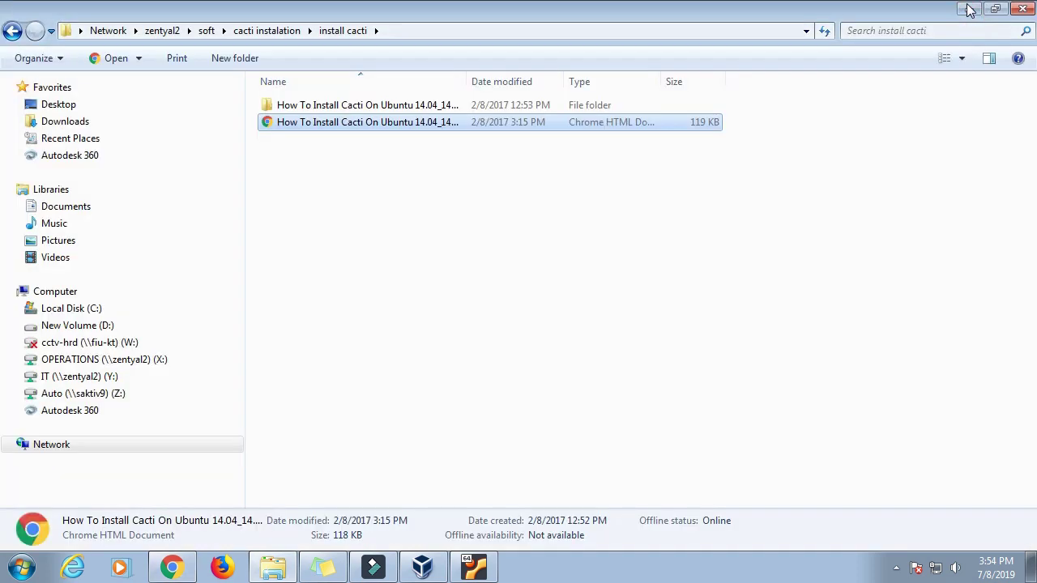
click(971, 9)
right_click(356, 202)
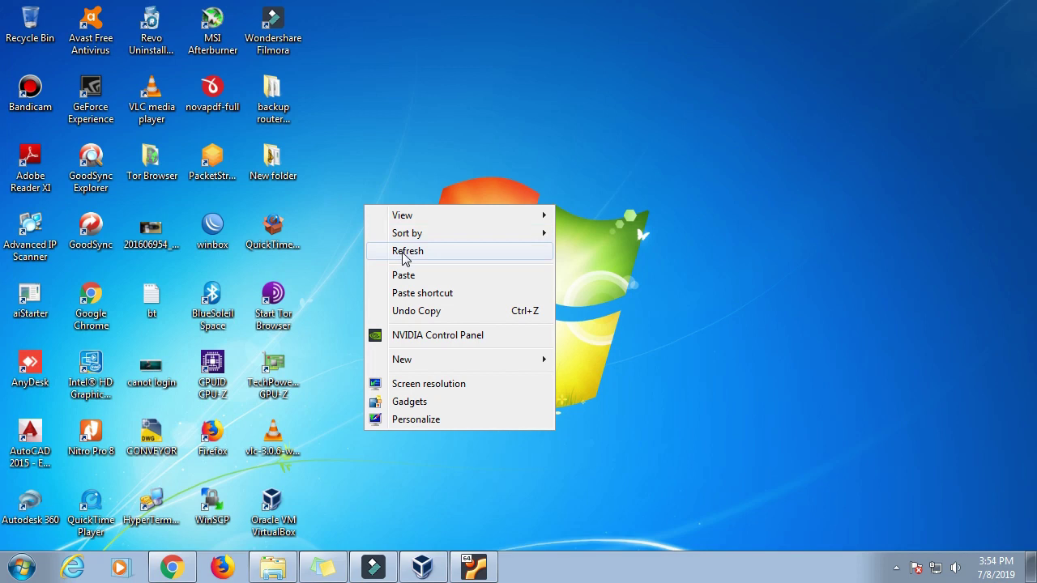
Step: Refresh the desktop, restore the cacti VM, and choose No automatic updates
click(405, 251)
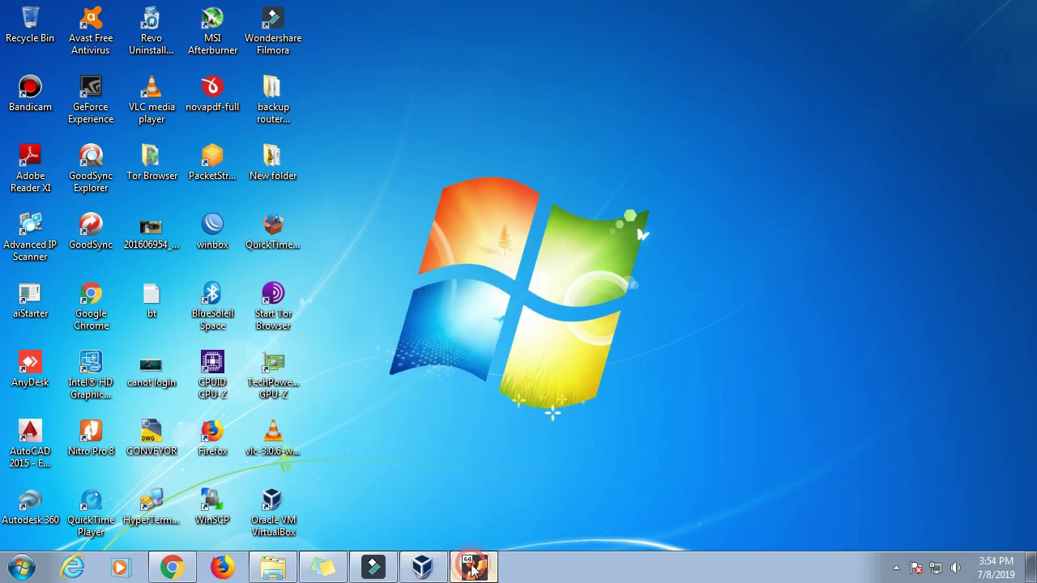
click(474, 567)
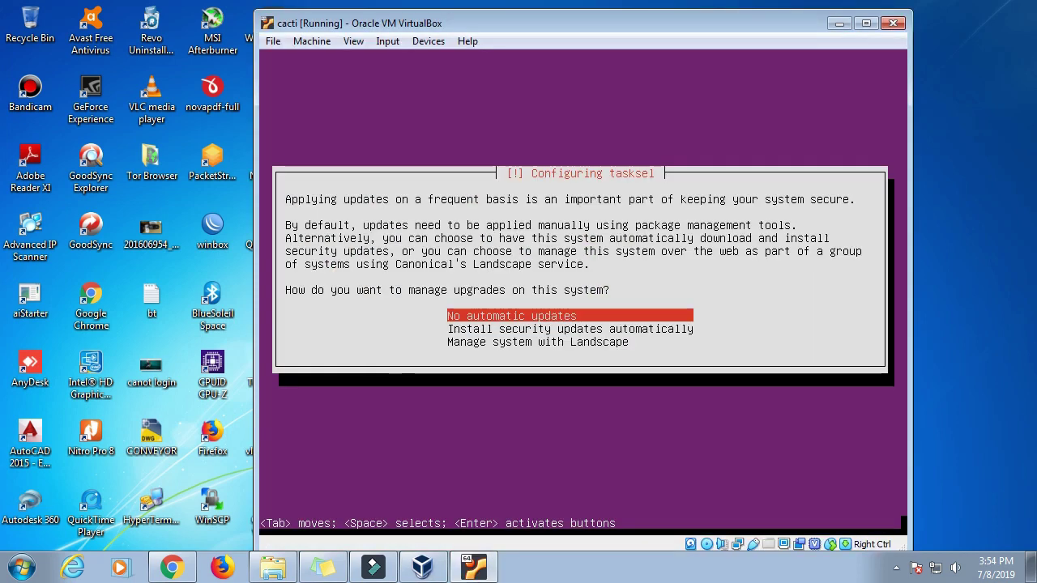
key(Return)
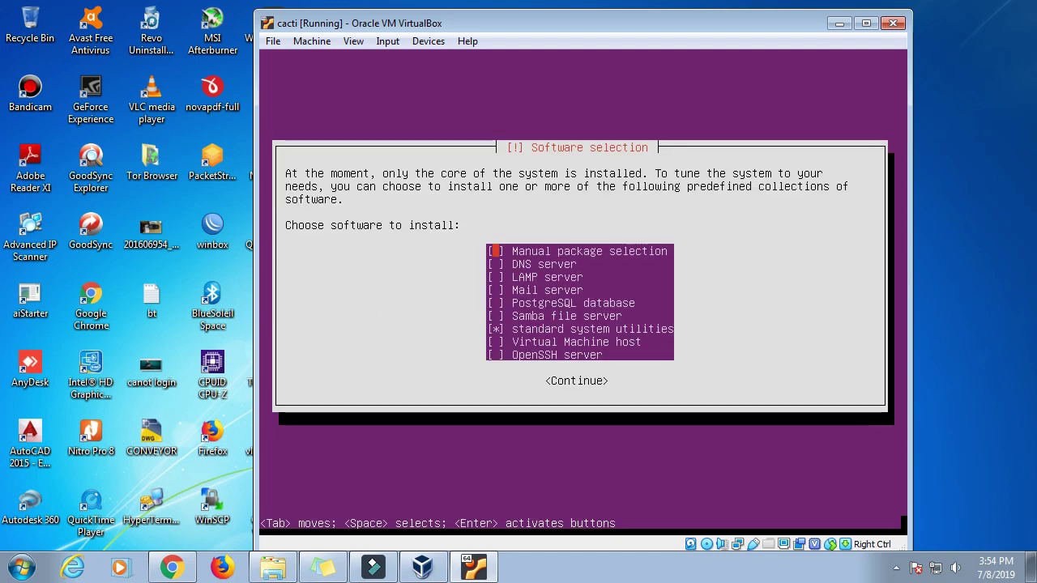
Step: Mark OpenSSH server in the software selection and start installing
key(Tab)
key(Tab)
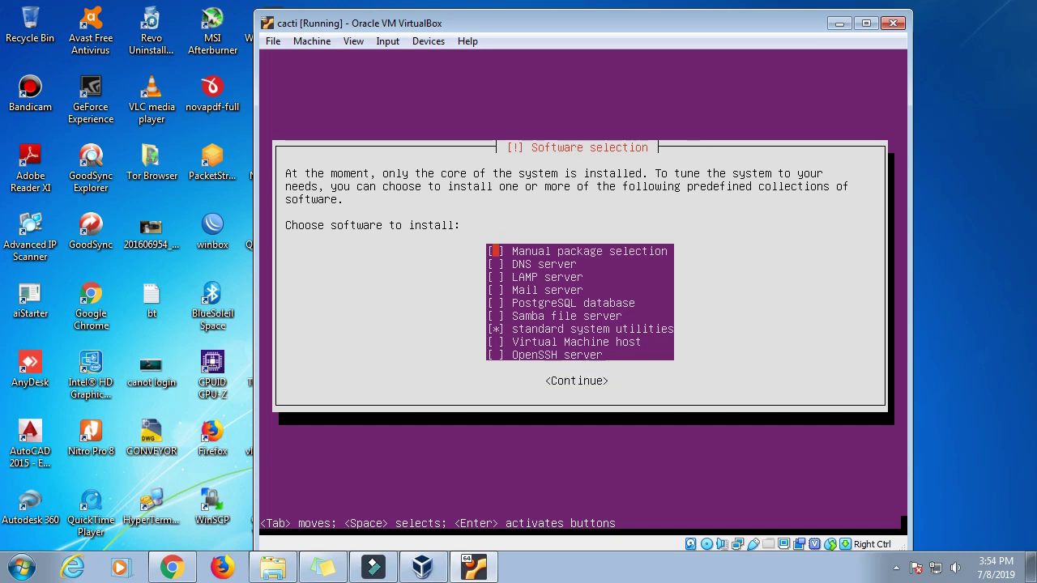
key(Down)
key(Down)
key(Down)
key(Down)
key(Down)
key(Down)
key(Down)
key(Down)
key(Tab)
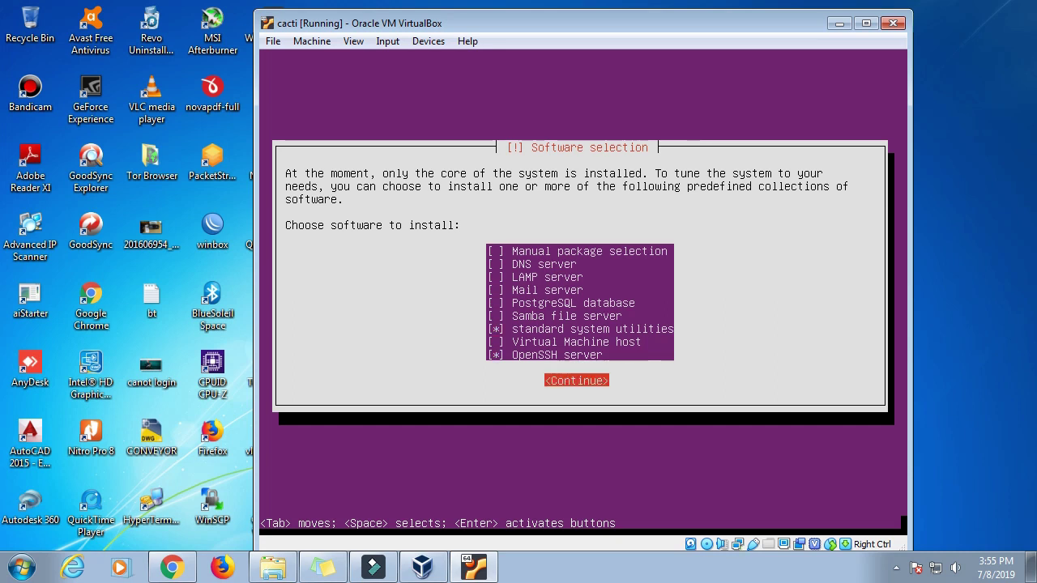
key(Return)
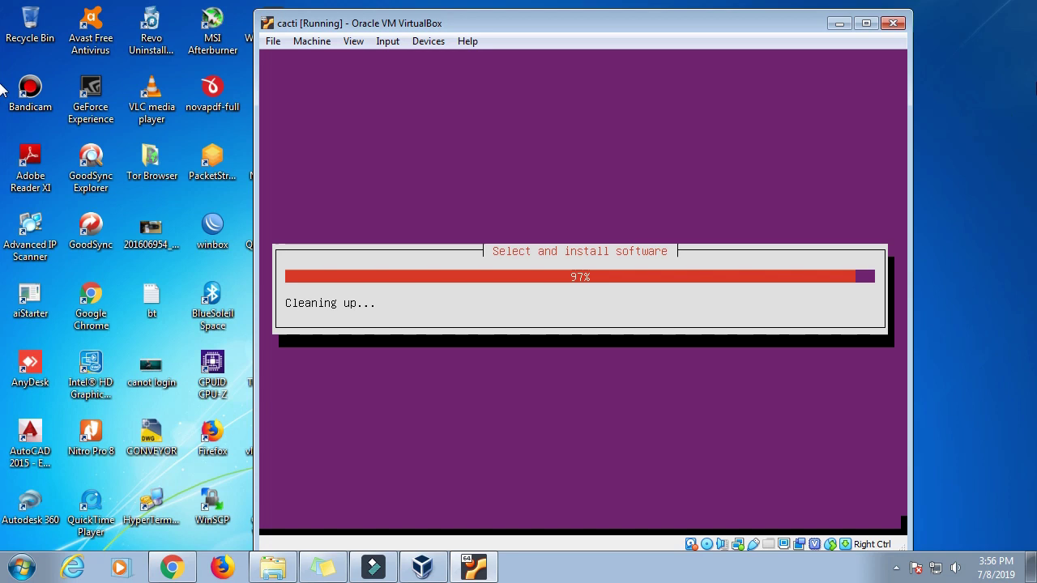
Step: Shift the VM window slightly left while the software installation completes
drag(759, 27, 708, 23)
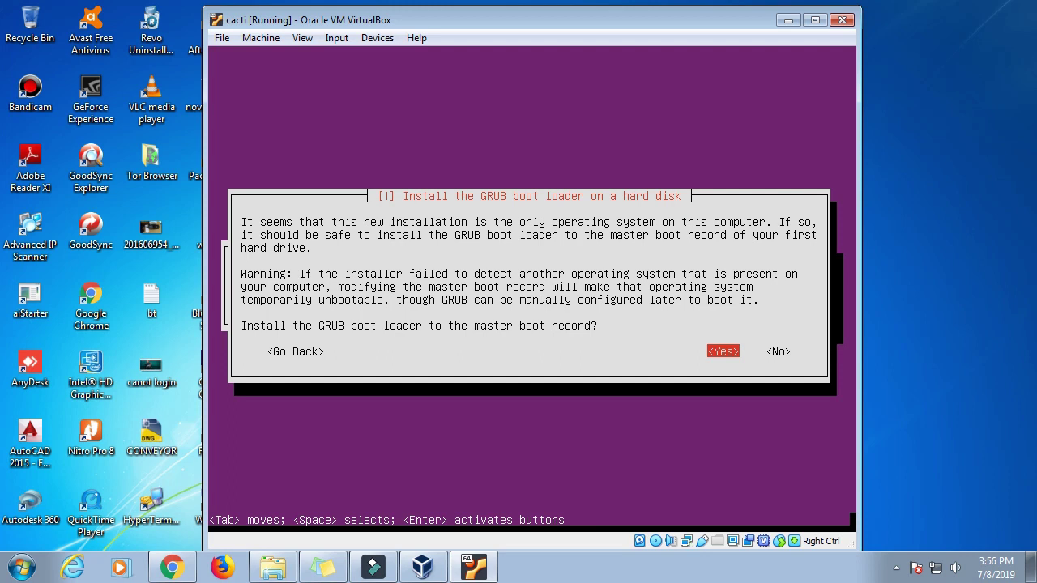
Step: Install GRUB to the master boot record and finish the installation so the VM reboots
key(Return)
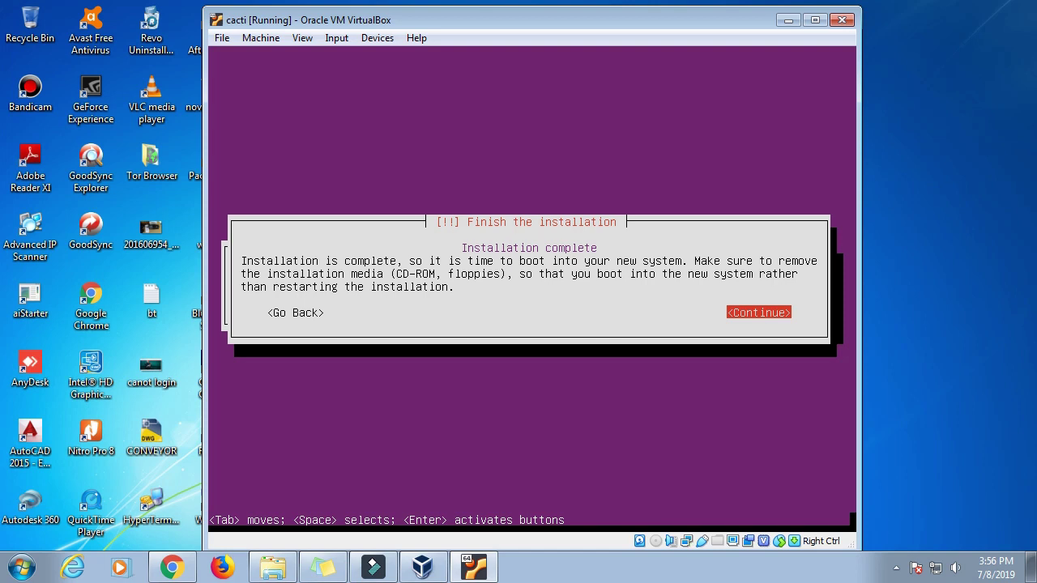
key(Return)
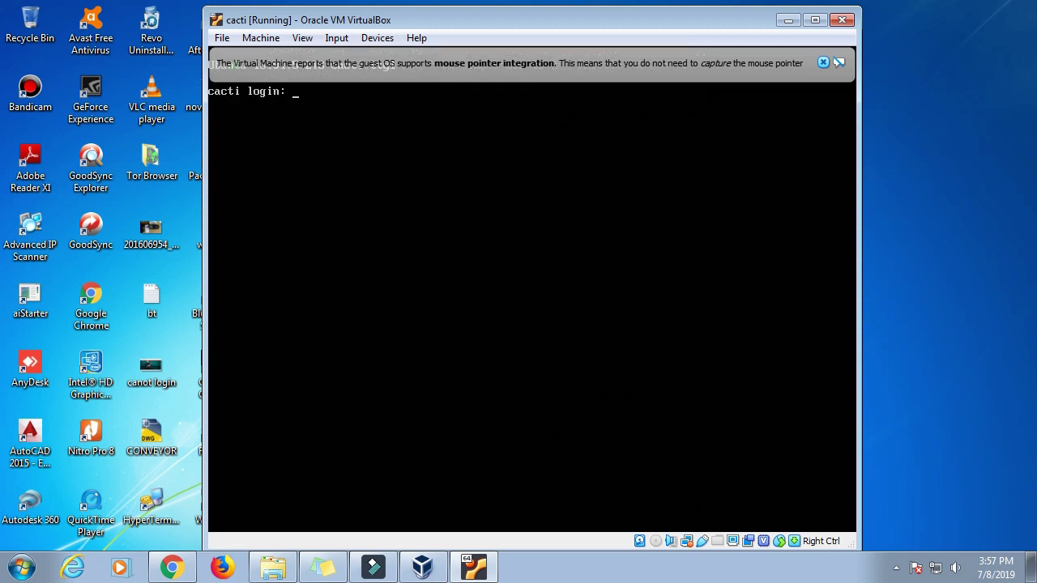
Step: Search 'putty' in a new Chrome tab and download the 64-bit PuTTY 0.71 installer
click(789, 19)
click(172, 568)
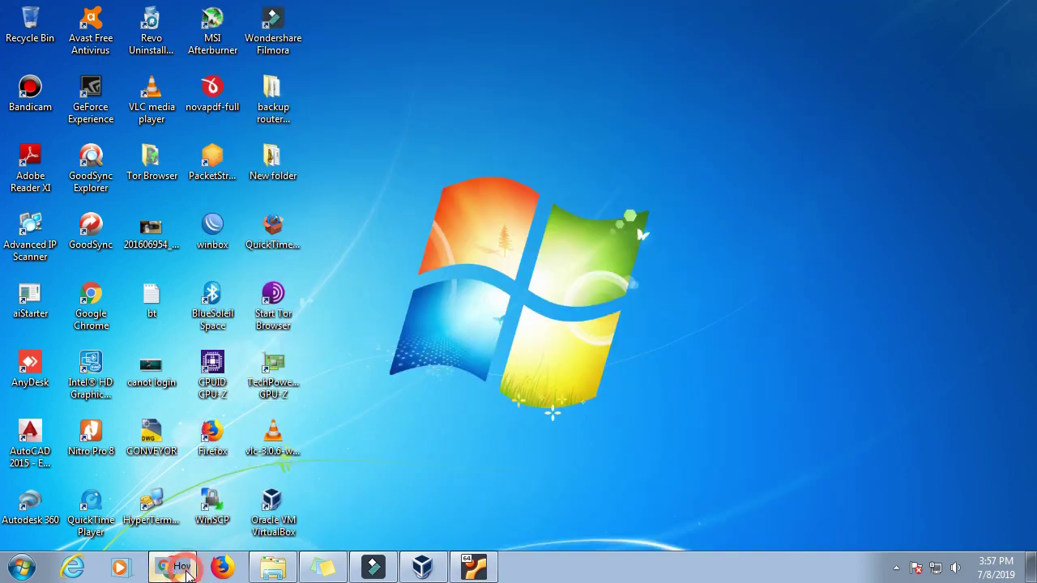
click(221, 13)
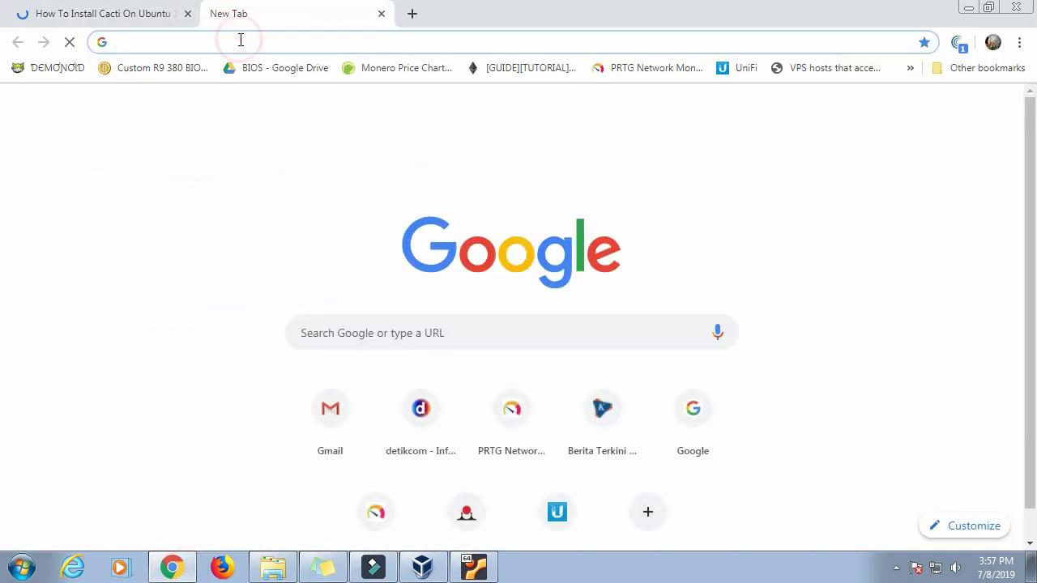
text(pu)
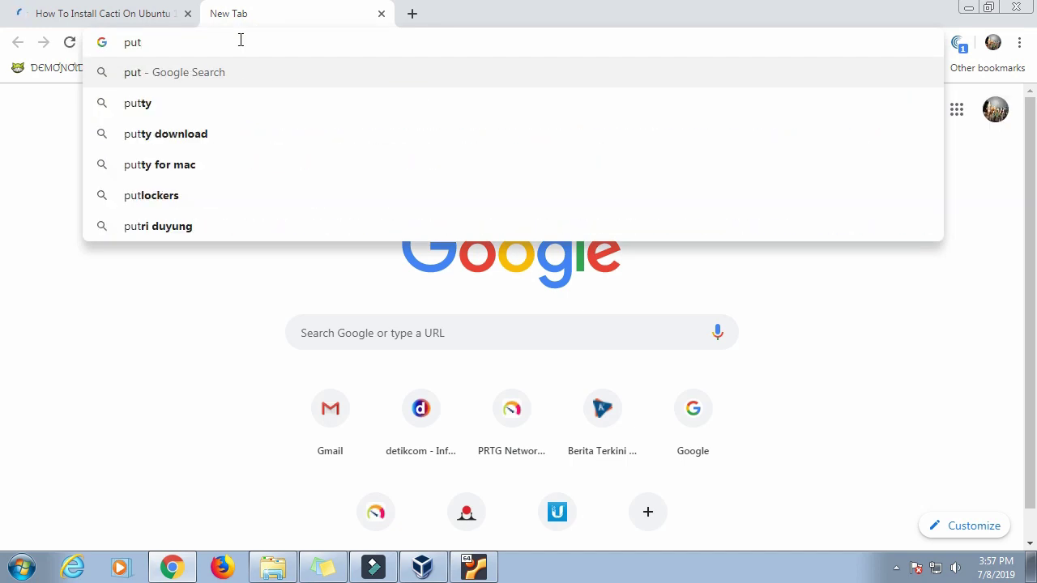
text(t)
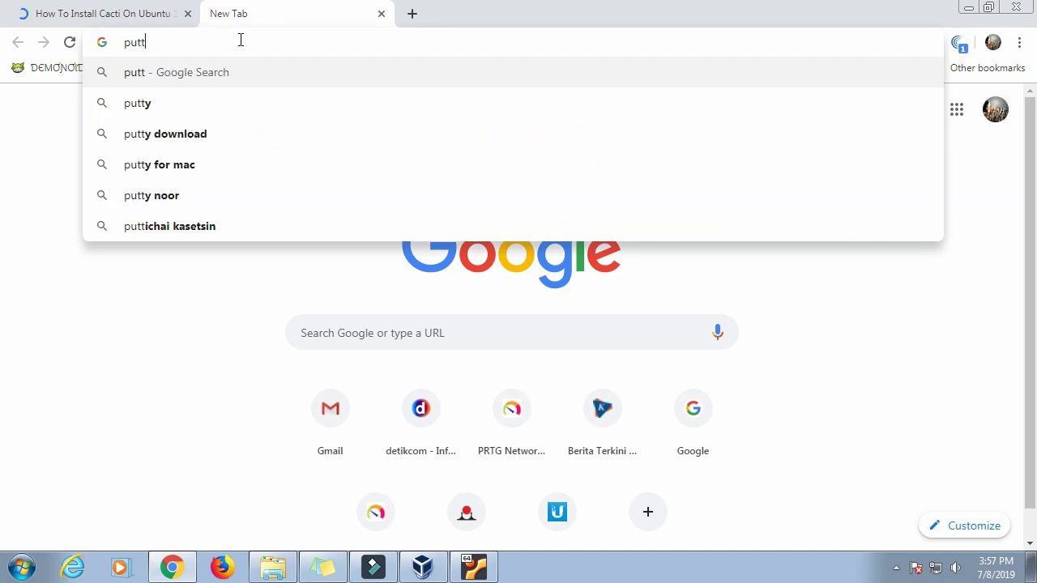
text(y)
key(Return)
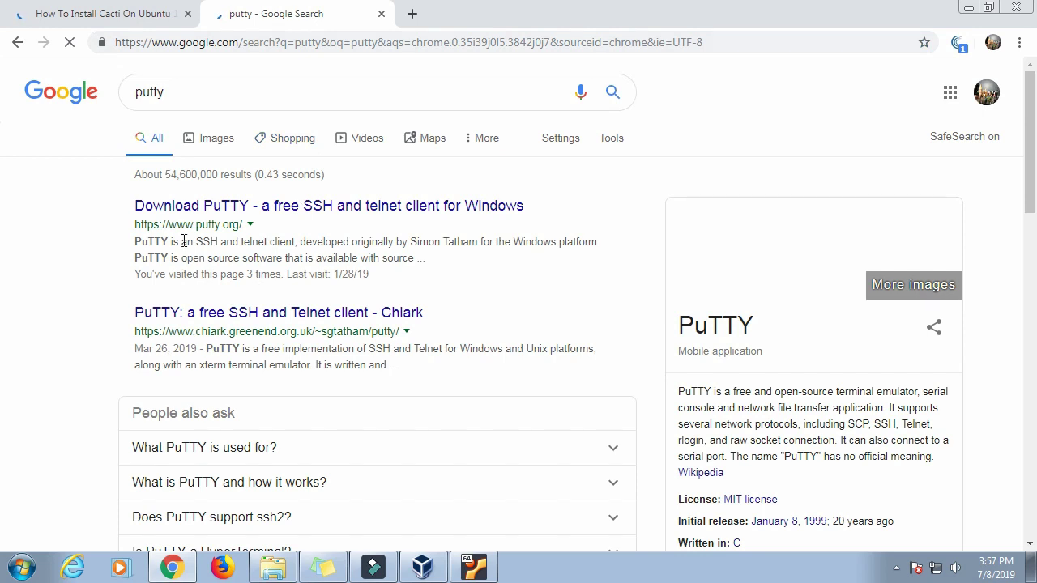
click(217, 205)
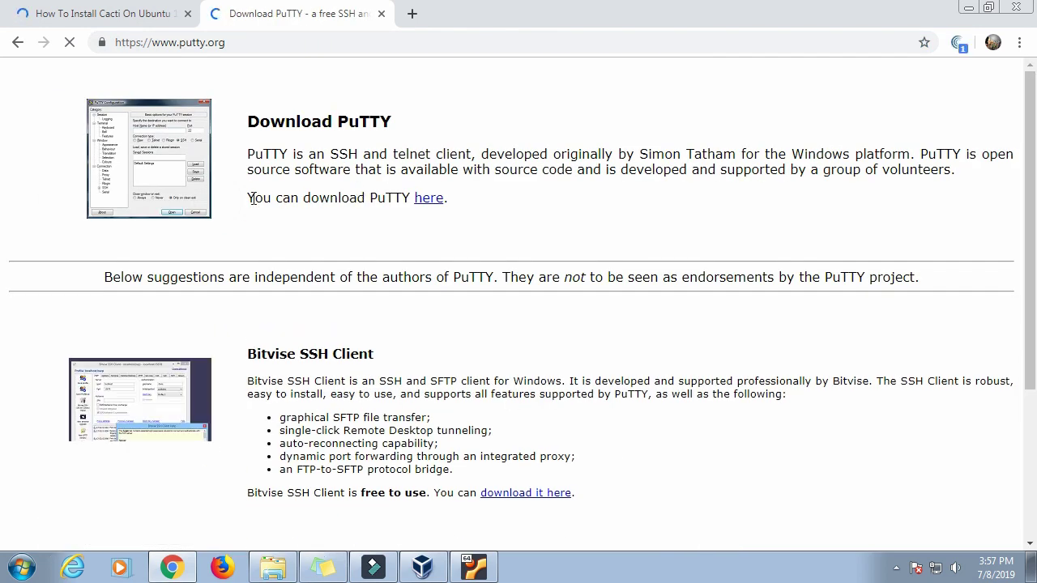
click(420, 202)
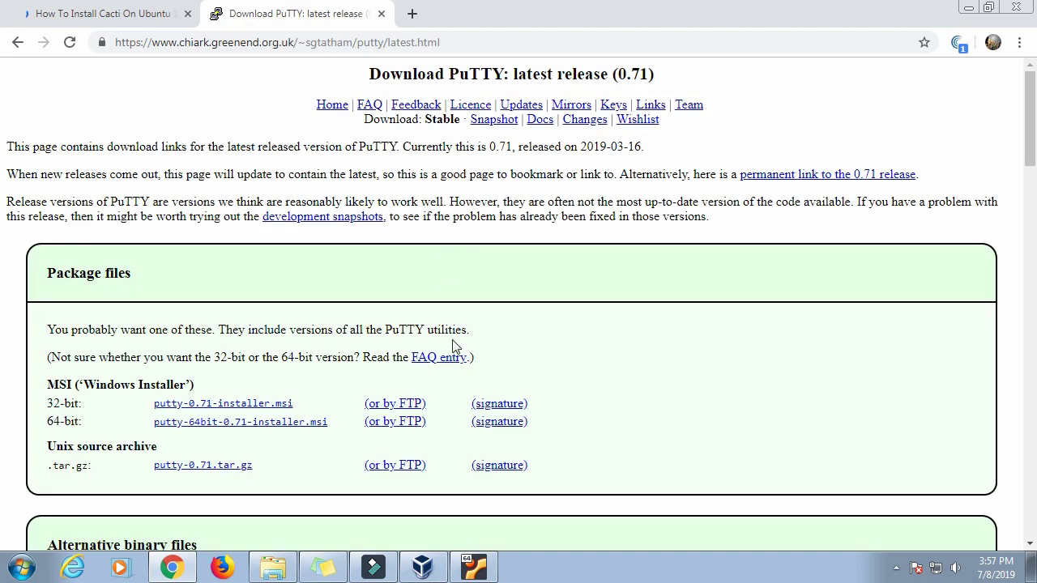
click(280, 423)
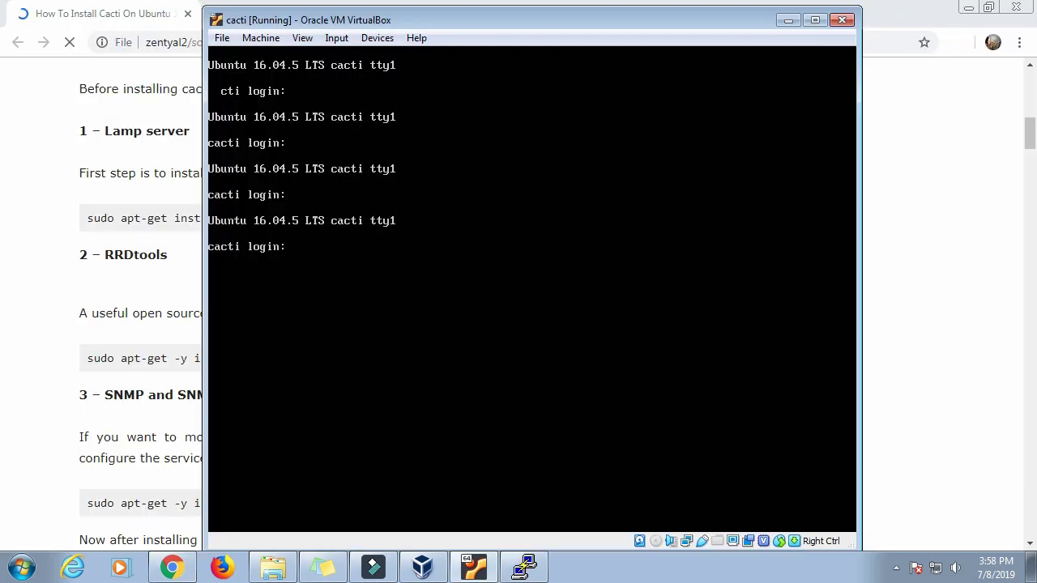
Step: Log into the cacti VM console and list the home and root directories
text(kris07)
key(Return)
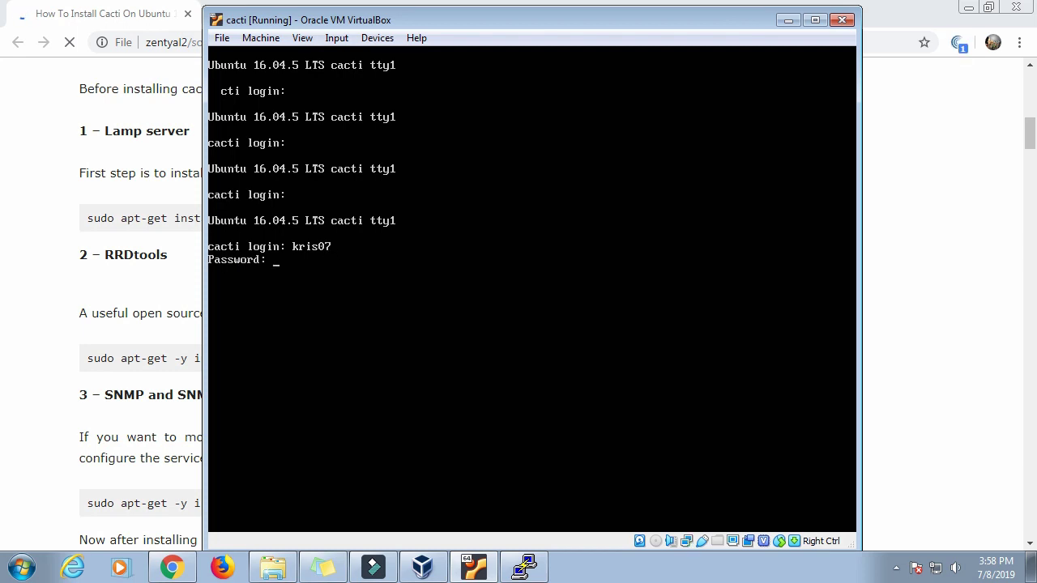
key(Return)
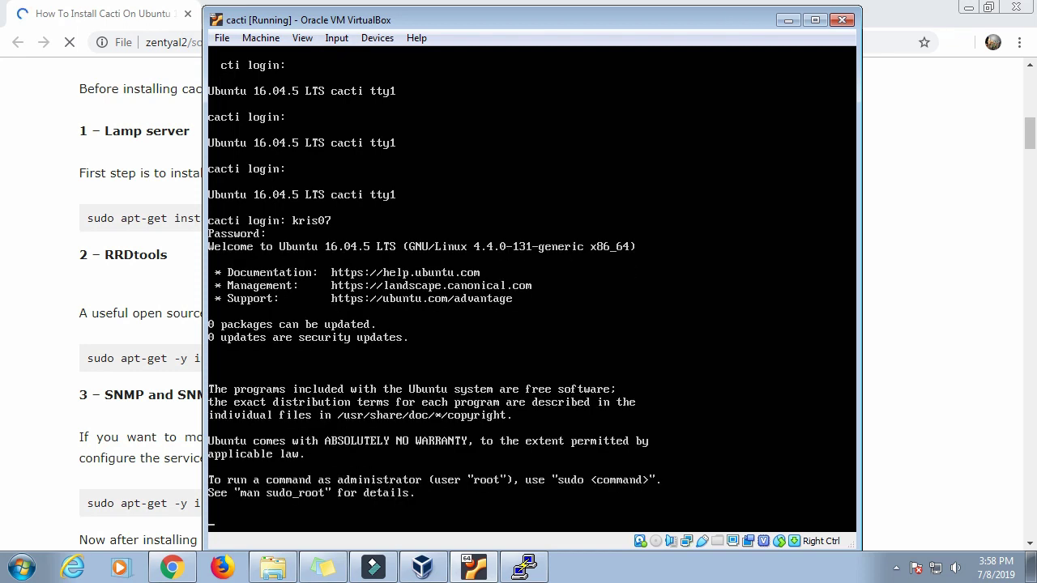
text(ls)
key(Return)
key(Return)
text(cd)
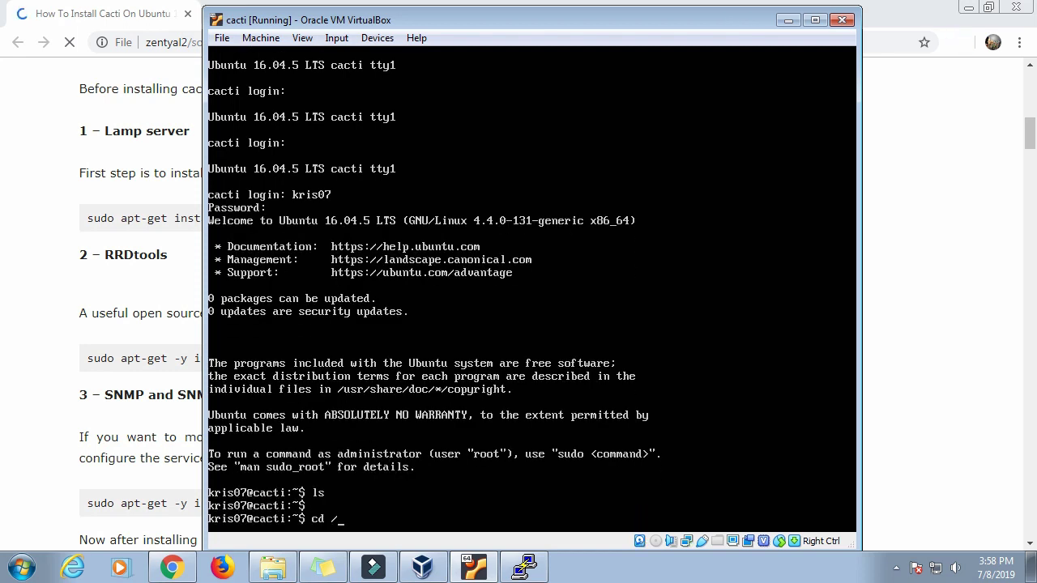
text( /)
key(Return)
text(ls)
key(Return)
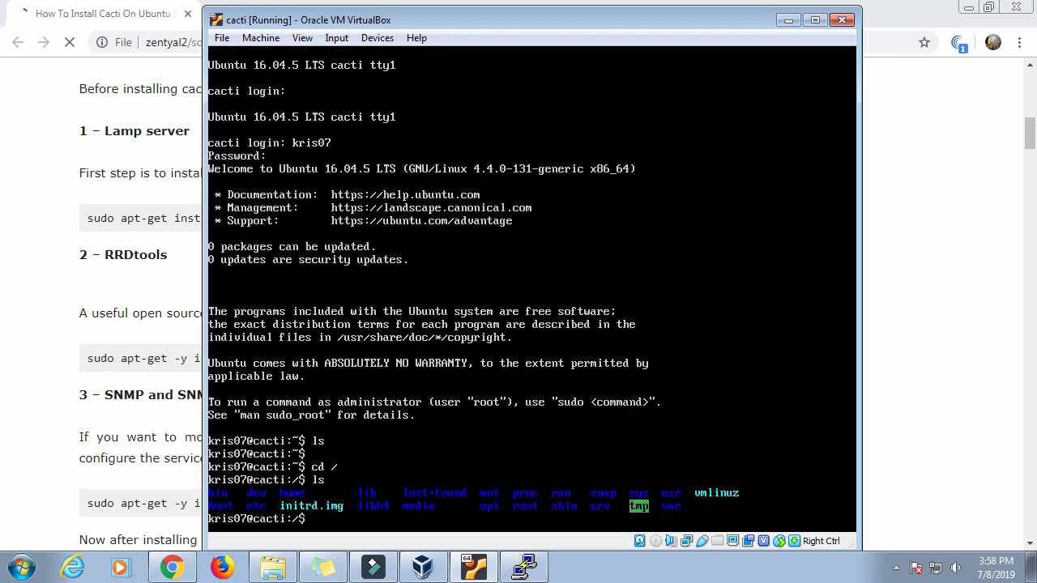
Step: Run ifconfig to show the enp0s3 interface at 192.168.0.162
key(Return)
key(Return)
key(Return)
key(Return)
text(p)
key(BackSpace)
text(ipc)
text(o)
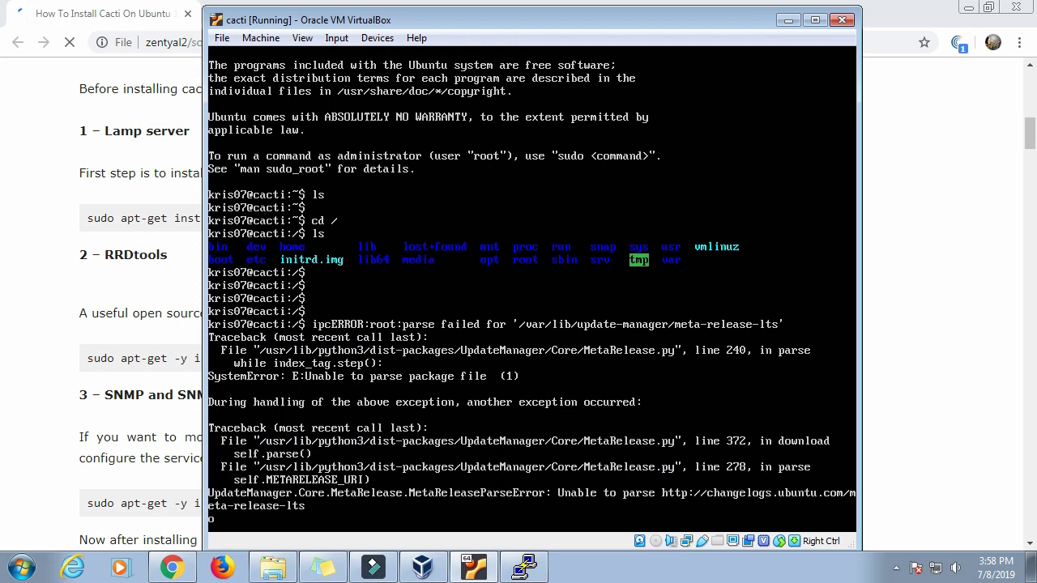
key(BackSpace)
text(if)
text(c)
key(BackSpace)
key(BackSpace)
key(Return)
key(Return)
text(if)
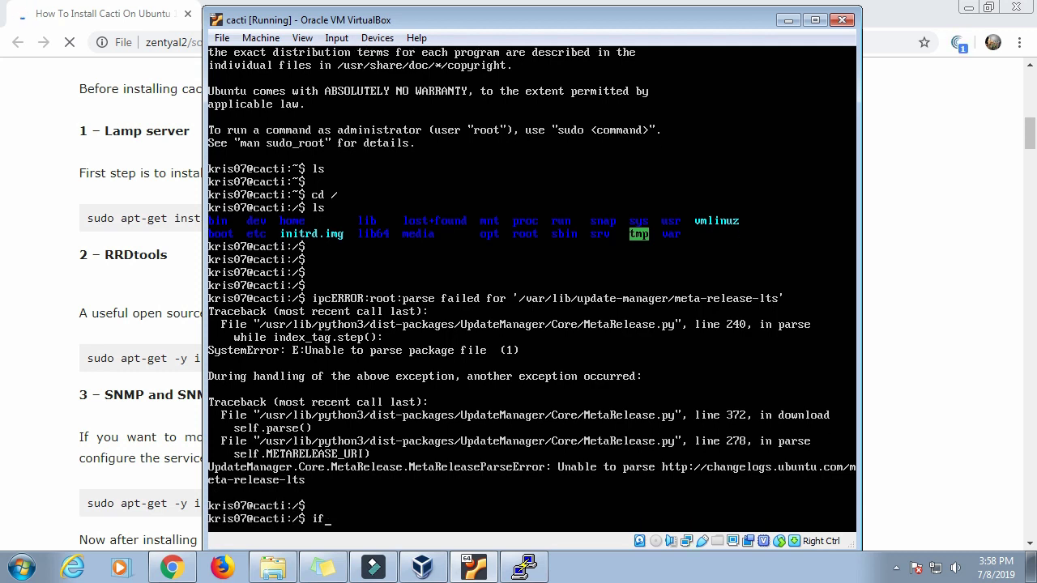
text(config)
key(Return)
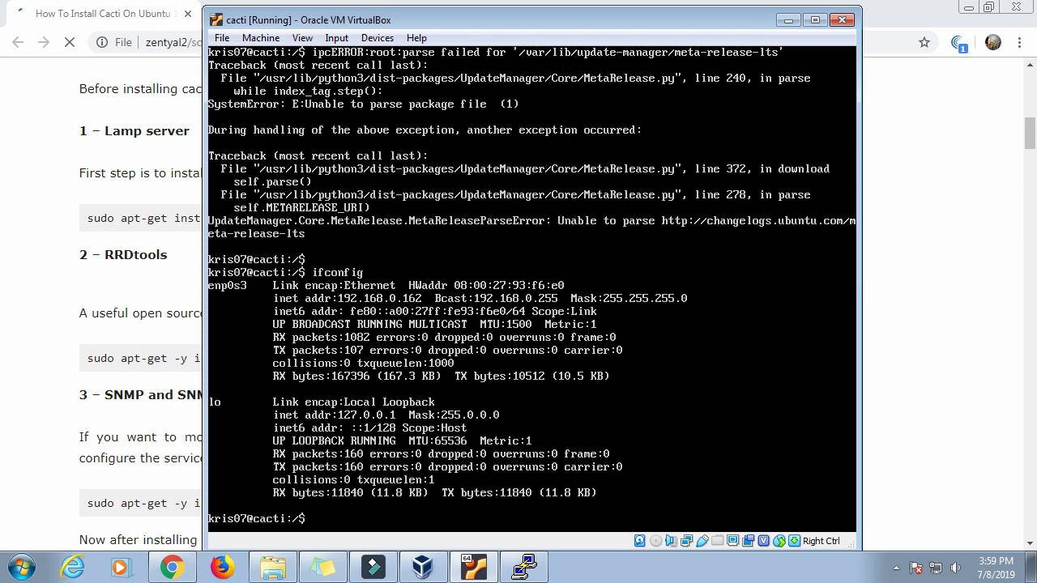
Step: Minimize the cacti VM console window and leave the VM running in the background
click(790, 22)
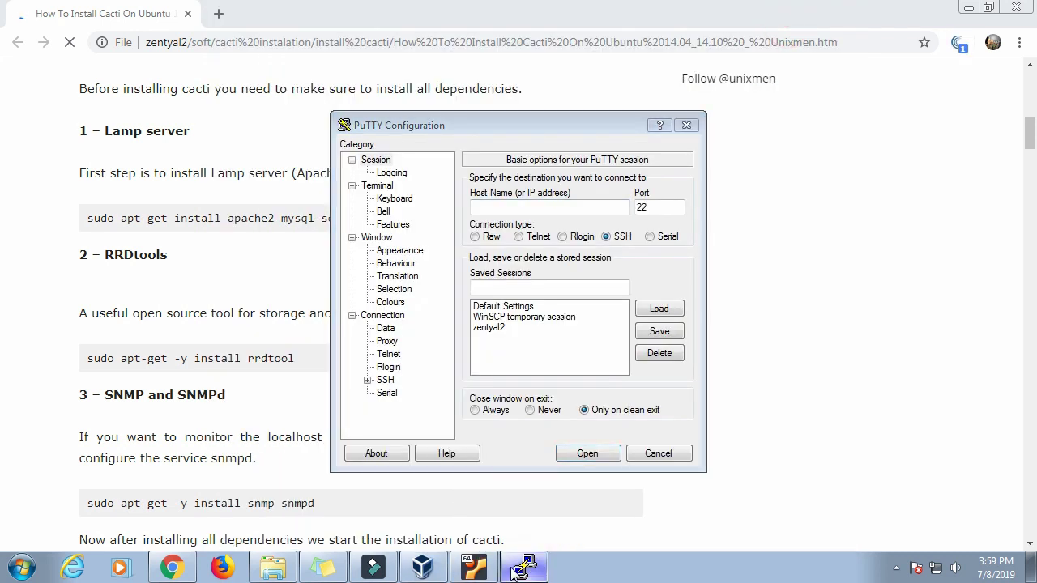
click(430, 571)
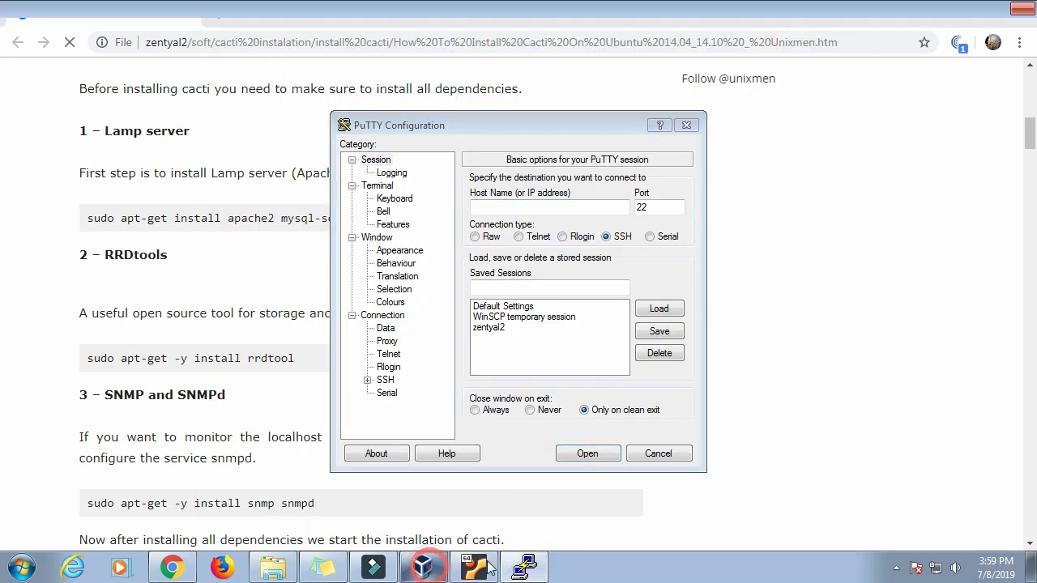
click(478, 568)
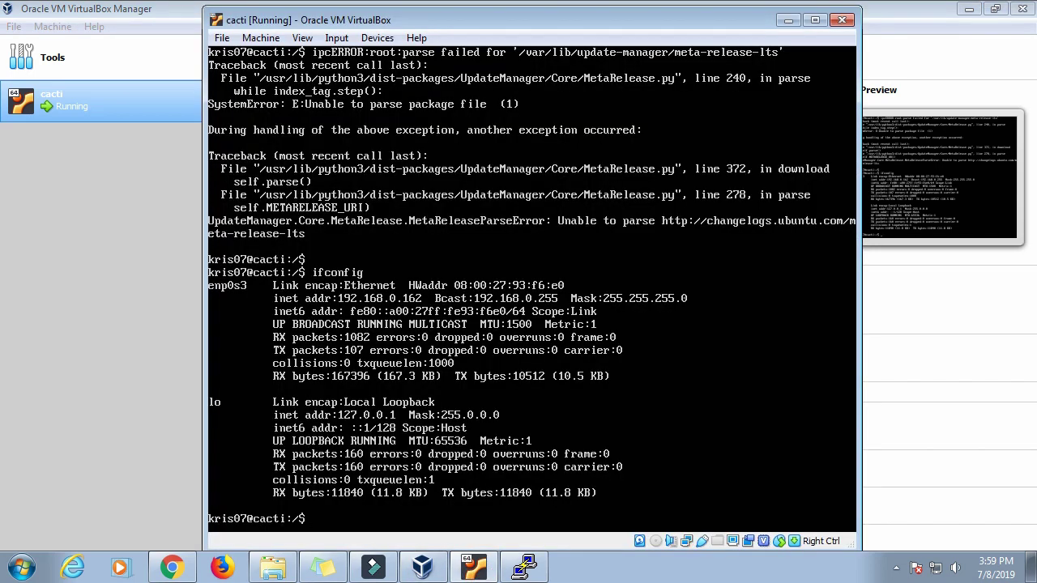
click(337, 324)
click(786, 20)
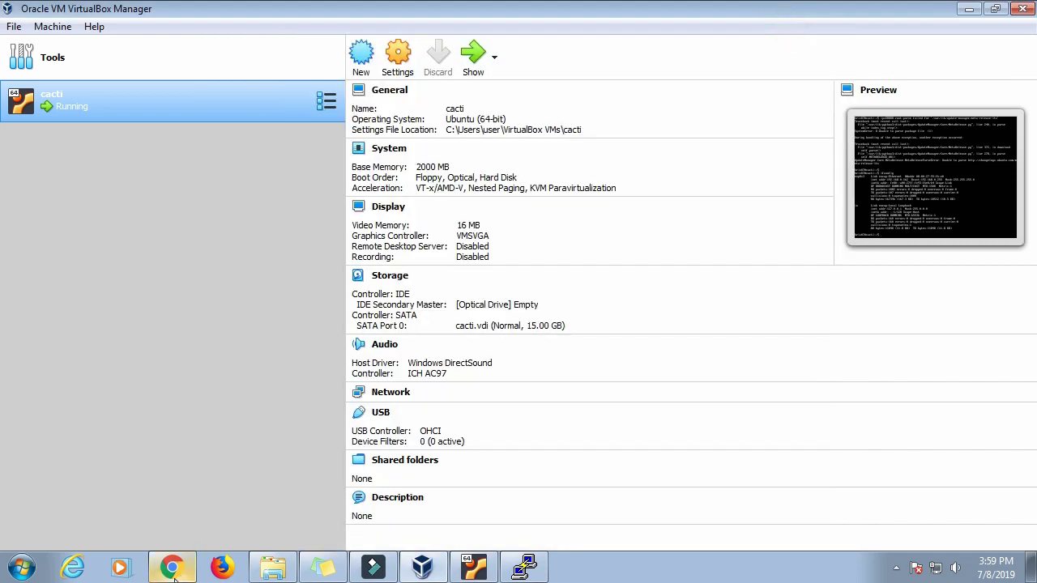
Step: Bring up the Cacti guide in Chrome, begin typing 192 in a new tab, then open Start
click(172, 576)
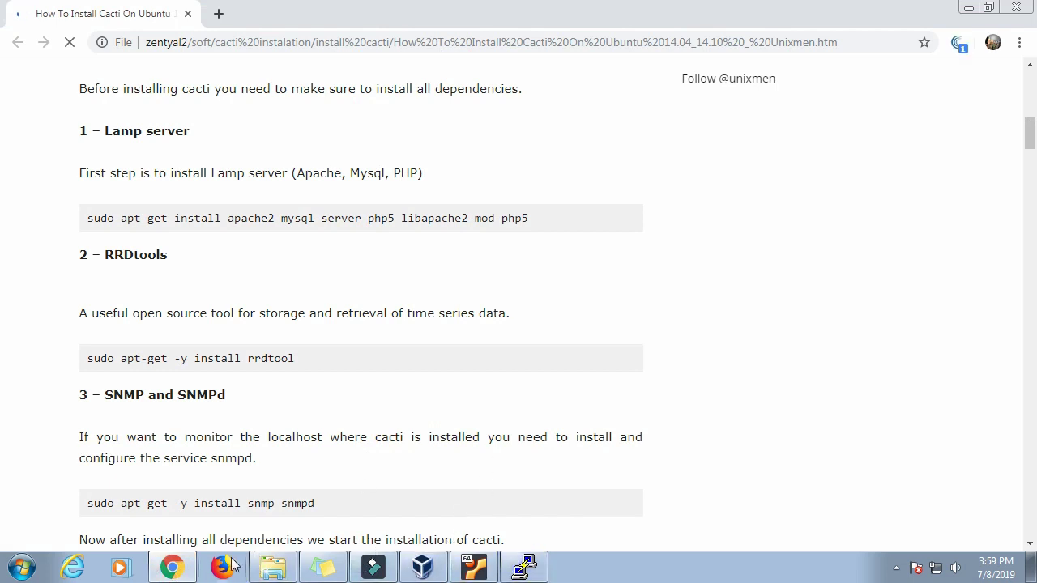
click(182, 569)
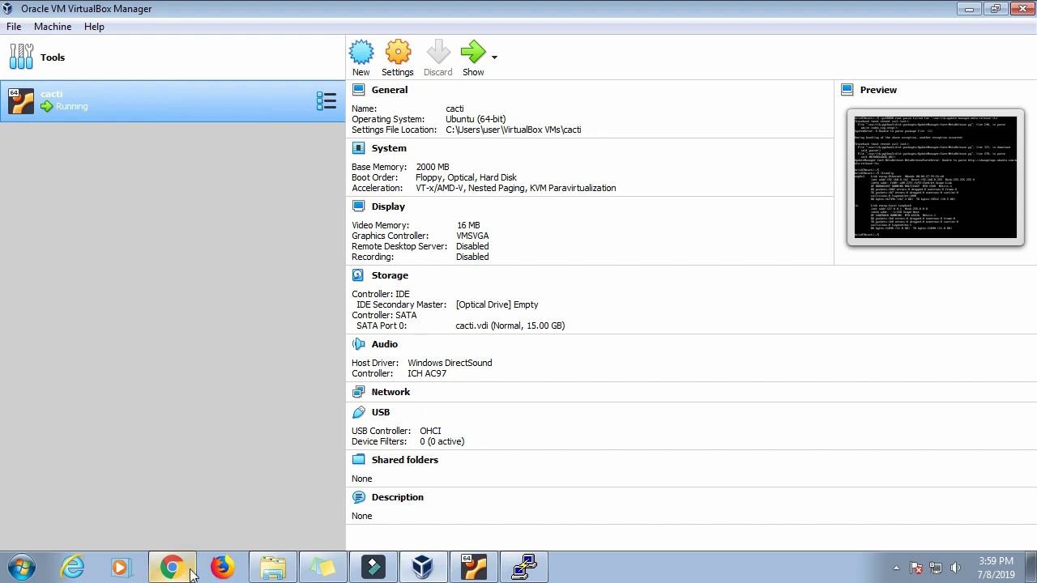
key(alt+Tab)
click(218, 12)
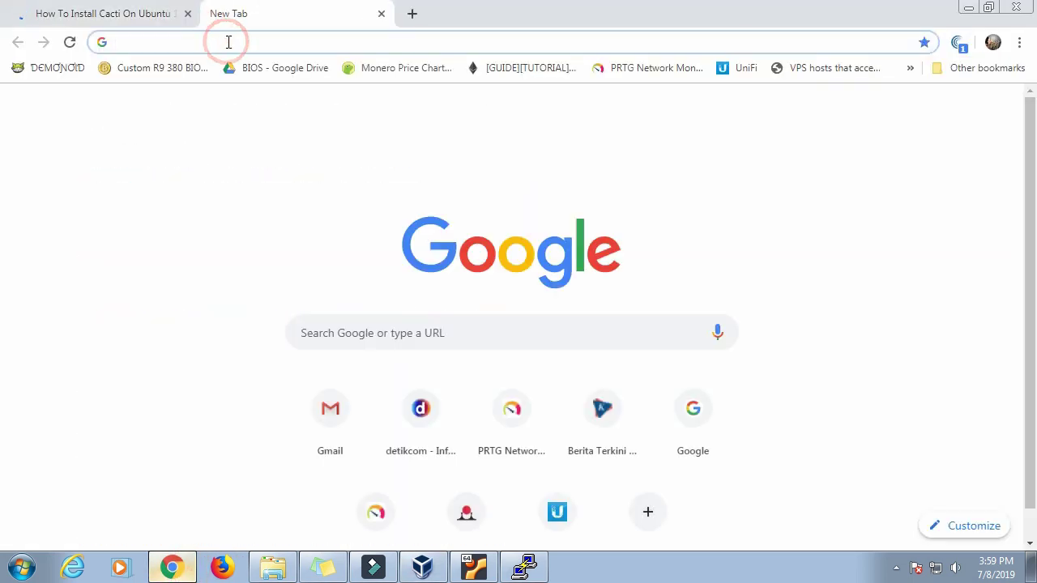
text(192)
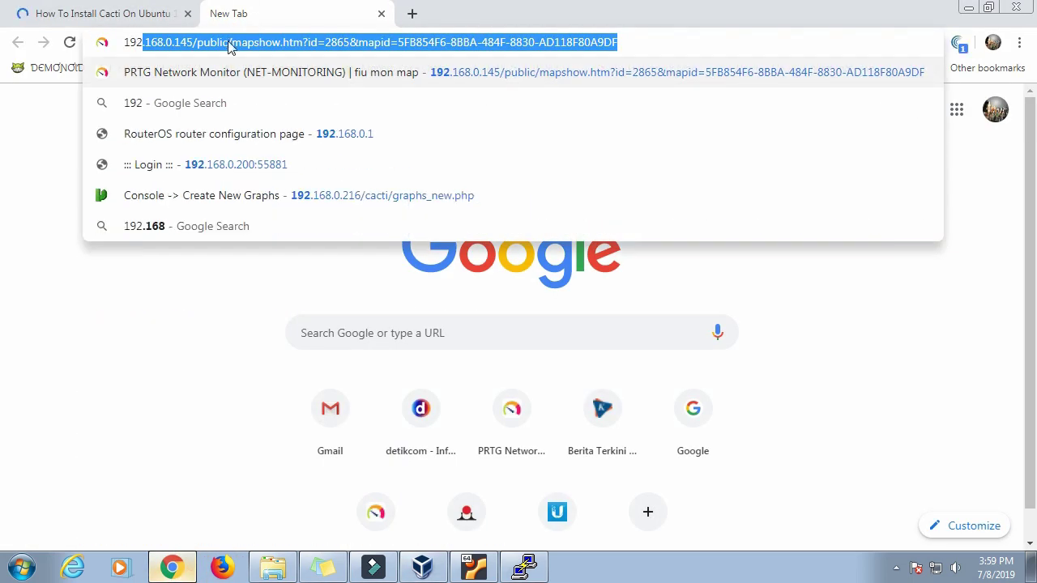
click(637, 40)
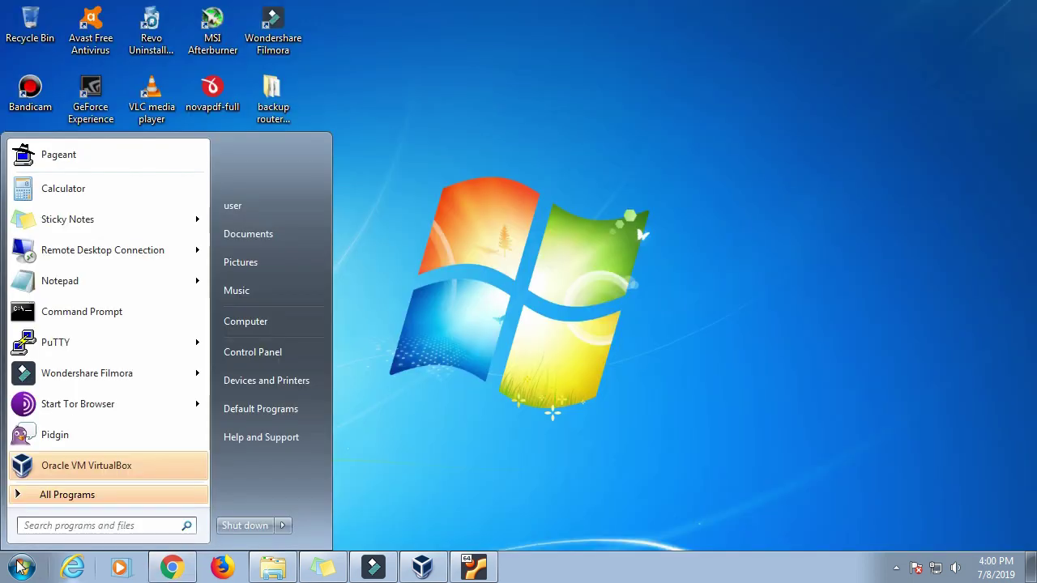
Step: Launch PuTTY, connect to 192.168.0.162, accept the host key and log in with the user account
text(putt)
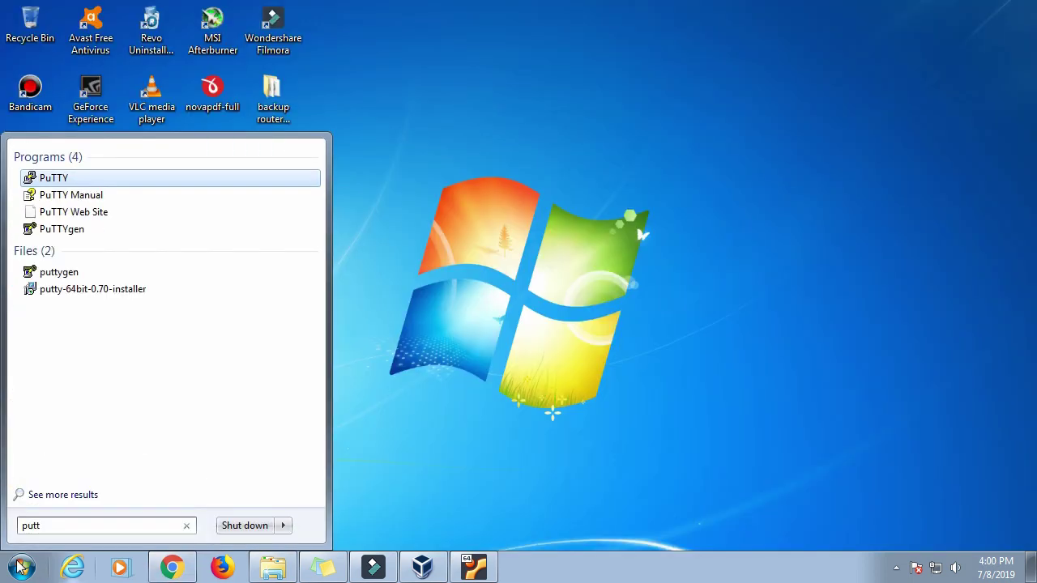
click(50, 179)
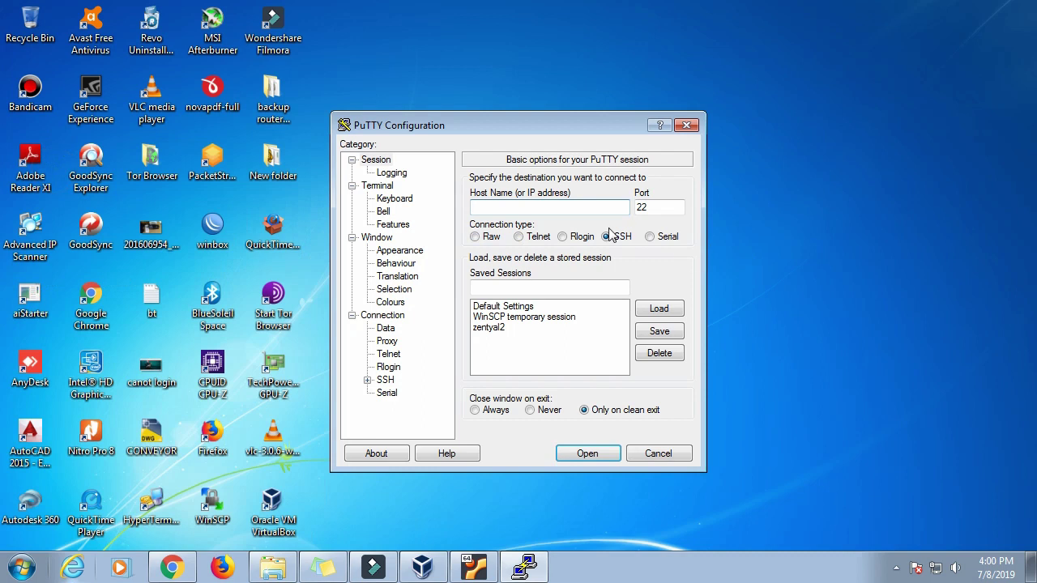
click(600, 212)
text(192.168.0.162)
key(Return)
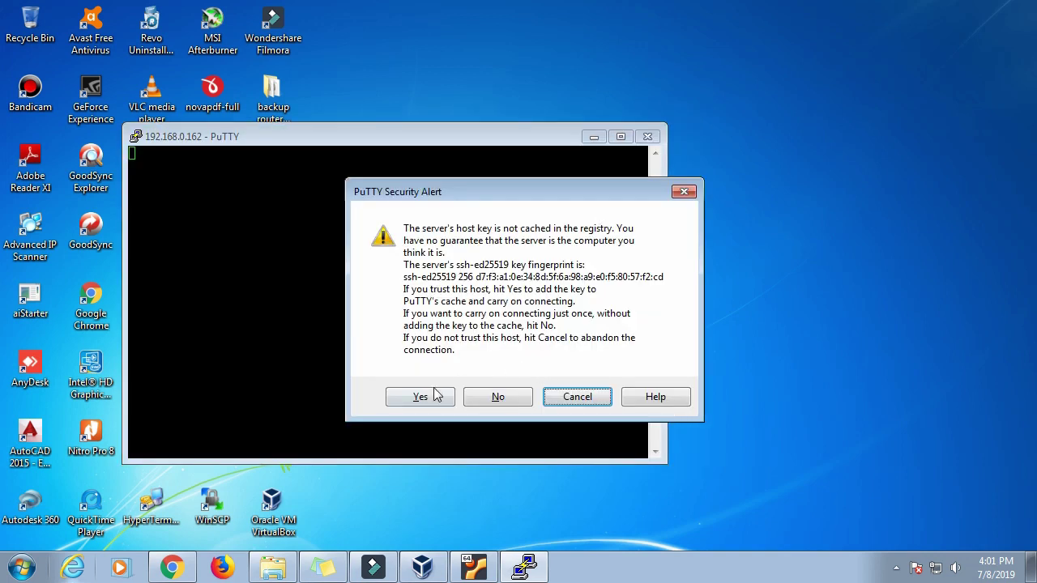
click(423, 396)
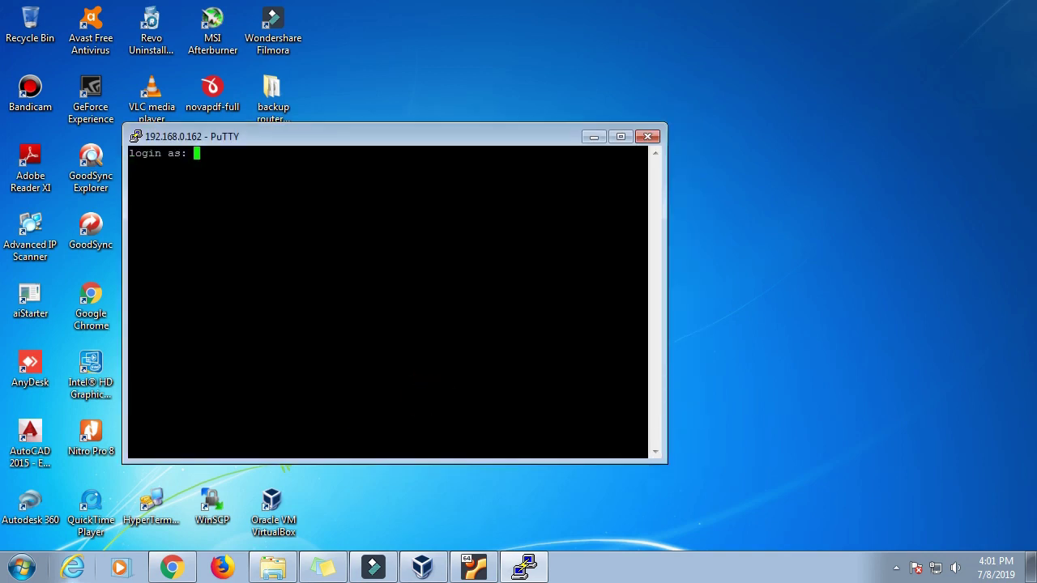
text(kris07)
key(Return)
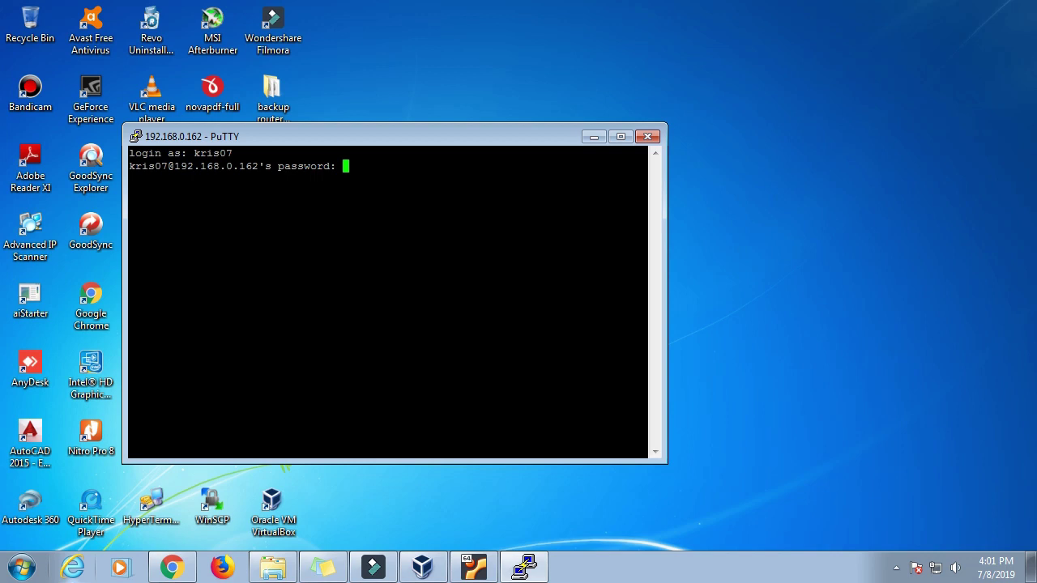
key(Return)
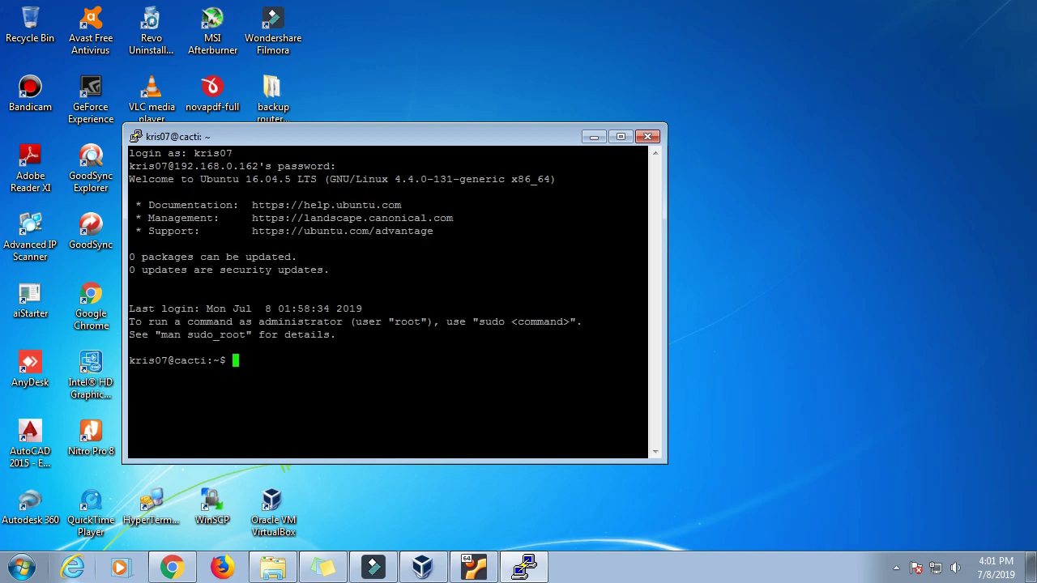
Step: List the home folder, ping 192.168.0.1 (100% packet loss), then close the PuTTY session
text(ls)
key(Return)
text(ping 192.169)
key(BackSpace)
text(8.0.1)
key(Return)
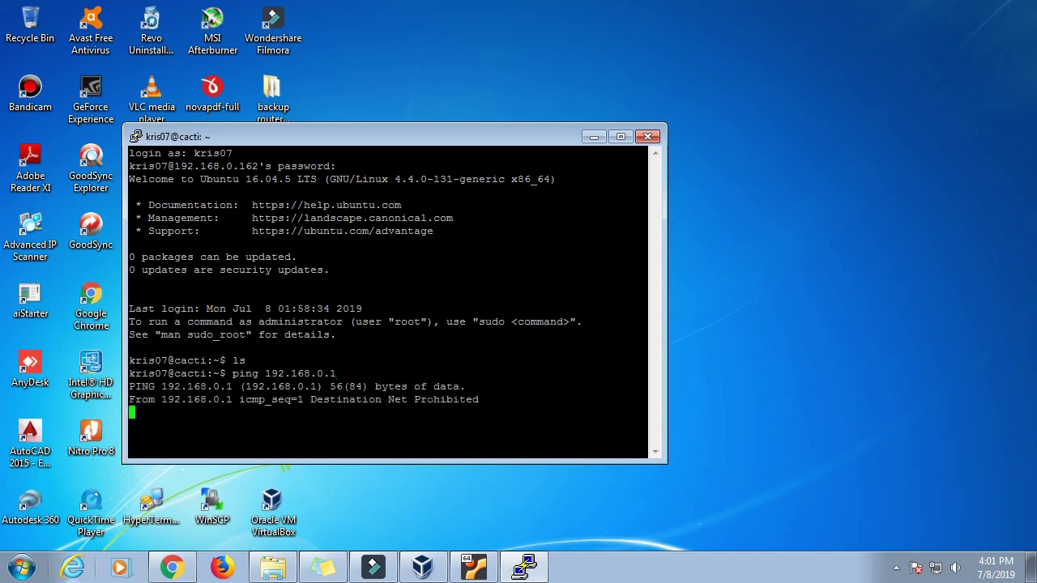
key(ctrl+c)
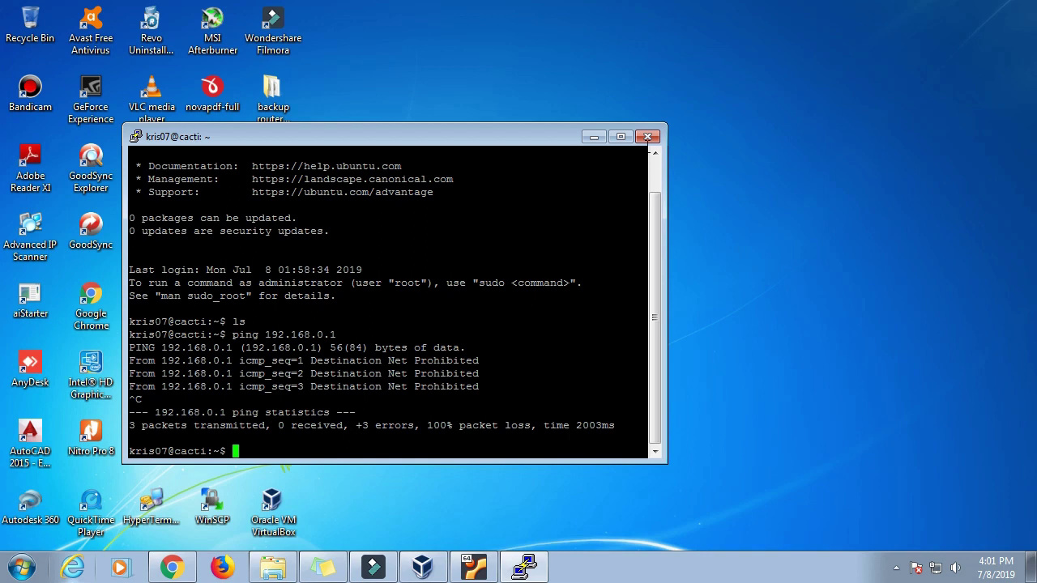
text(ls)
key(Return)
key(Return)
key(Return)
click(647, 136)
Step: Confirm closing the old session and relaunch PuTTY from the Start menu search
click(535, 346)
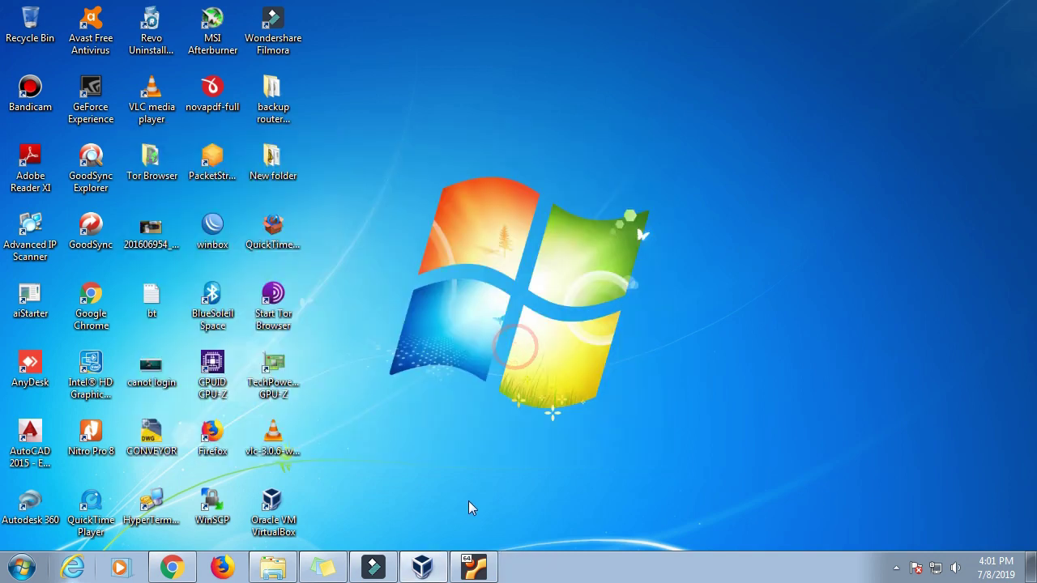
click(423, 568)
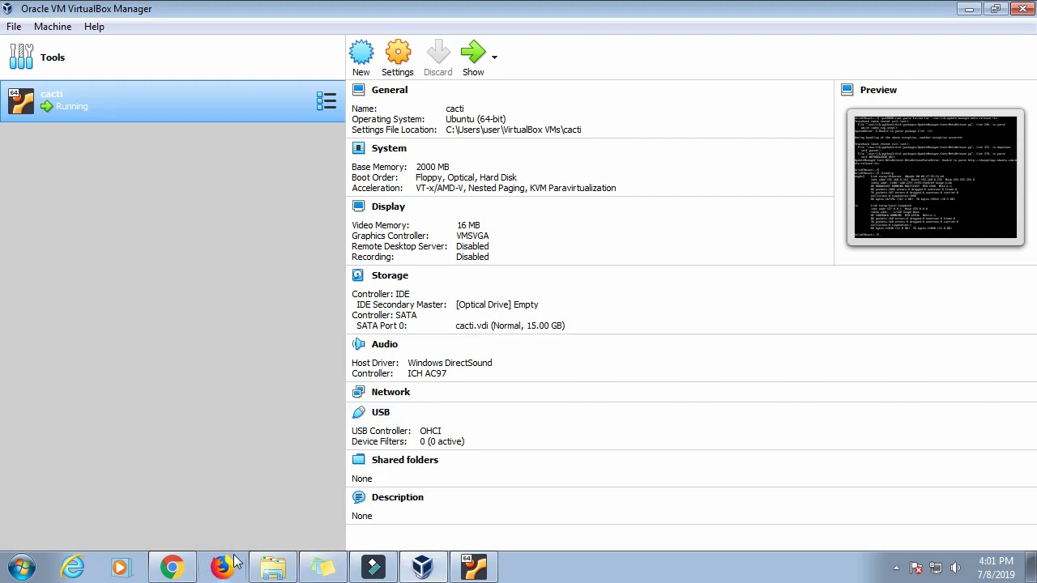
click(273, 567)
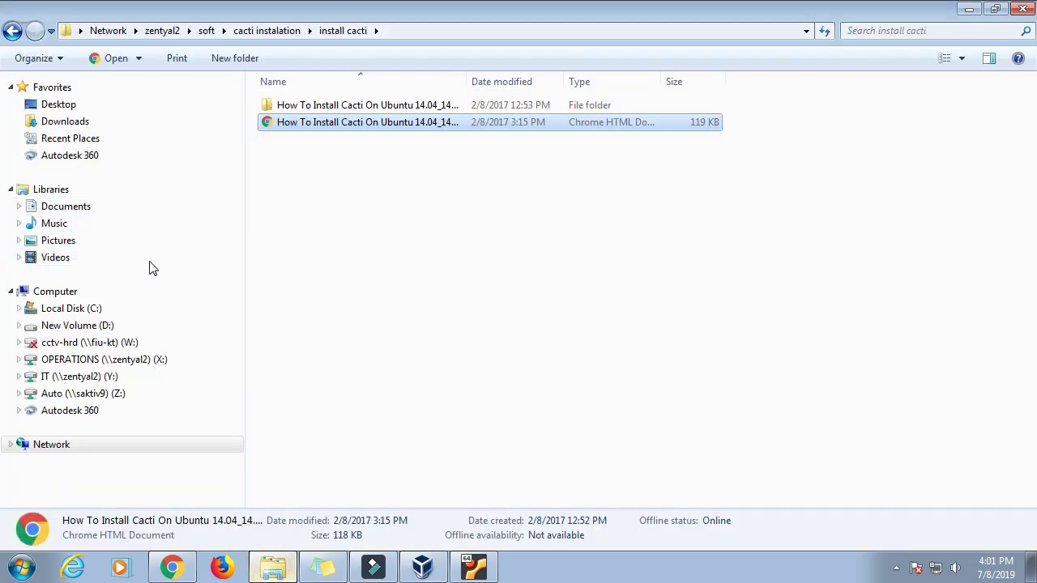
click(38, 567)
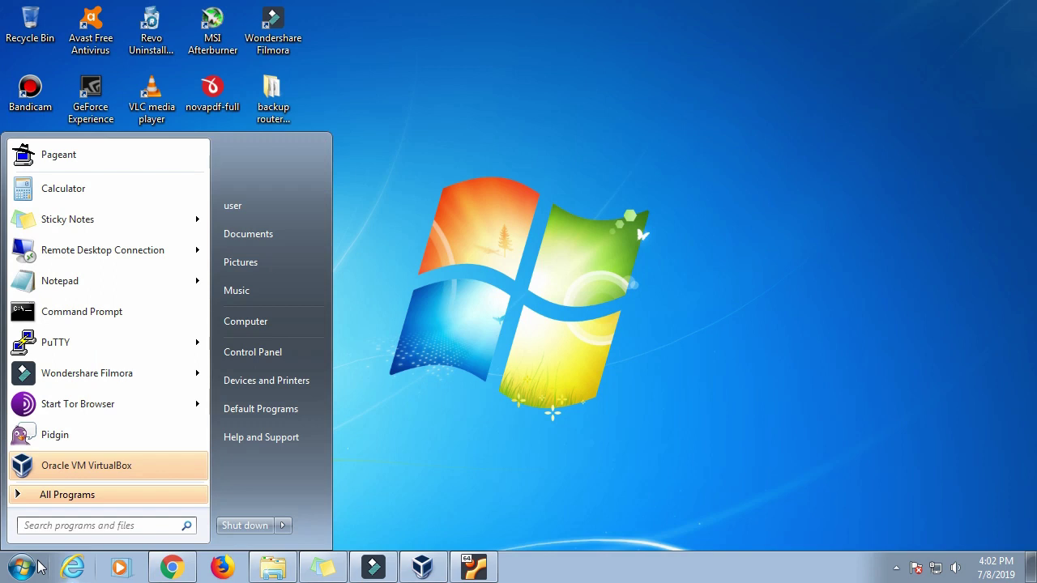
text(putty)
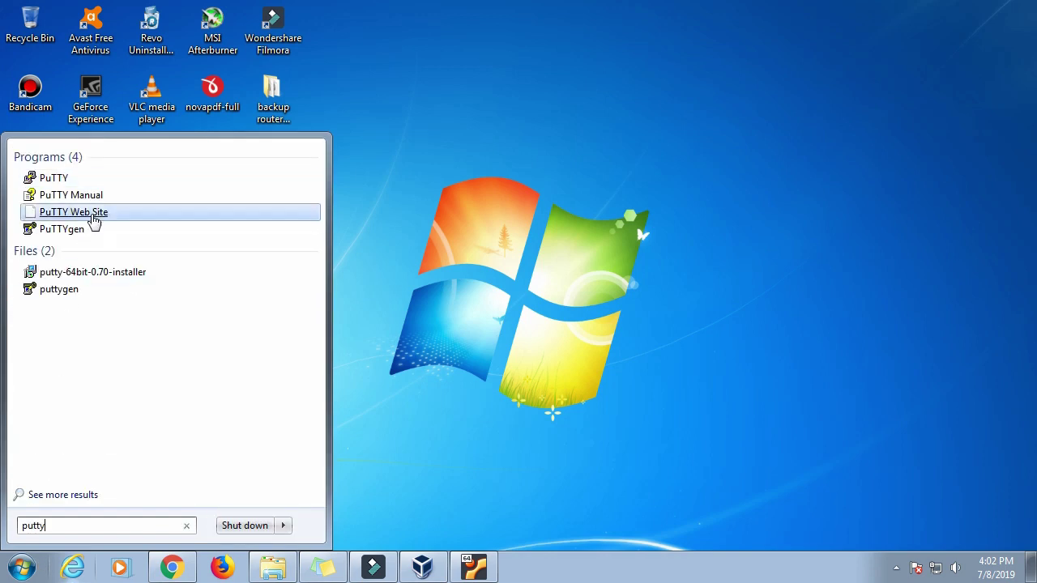
click(81, 180)
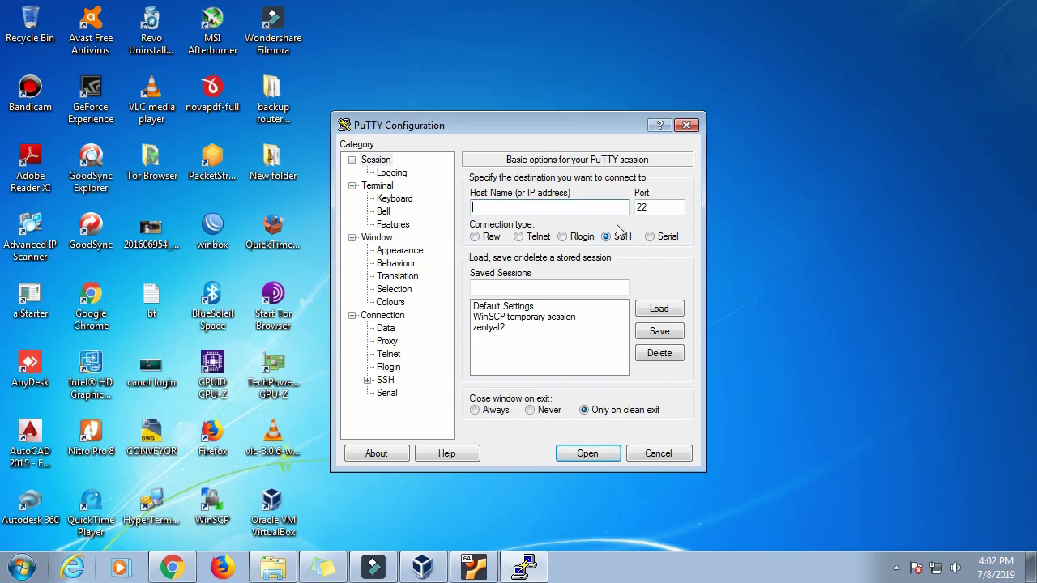
Step: Connect to 192.168.0.162 and log in with the user account and password
text(192.168.-)
key(BackSpace)
text(0.162)
click(594, 456)
text(k)
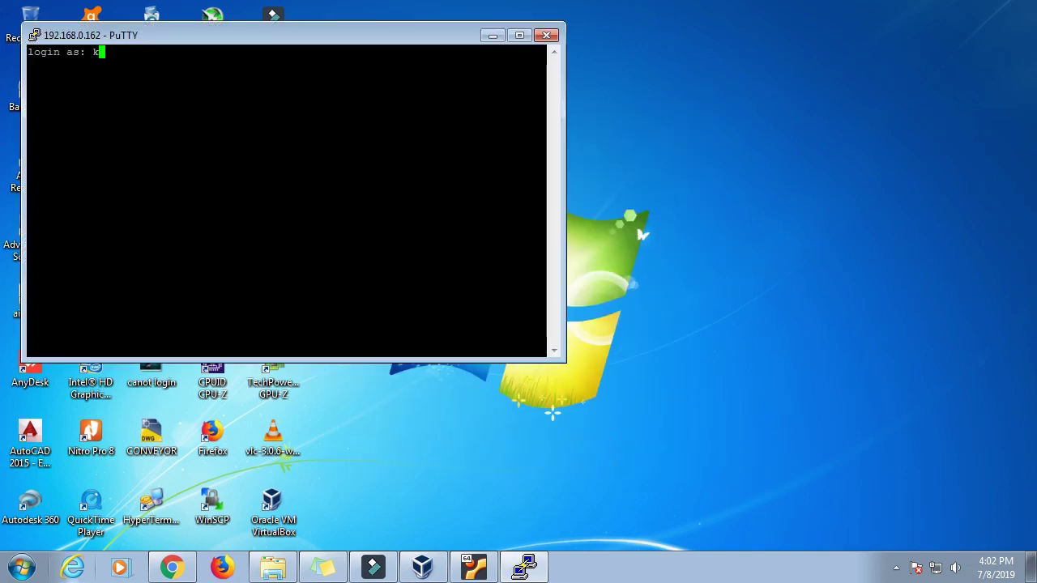
text(ris07)
key(Return)
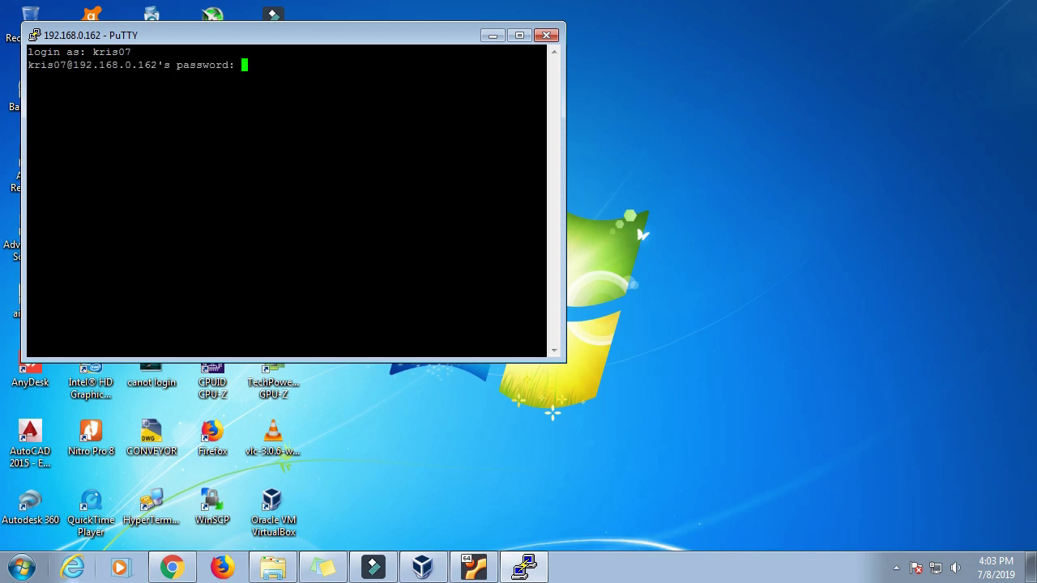
key(Return)
key(Return)
key(Return)
text(ping)
key(BackSpace)
key(BackSpace)
text(ng 192.)
key(BackSpace)
text(.16)
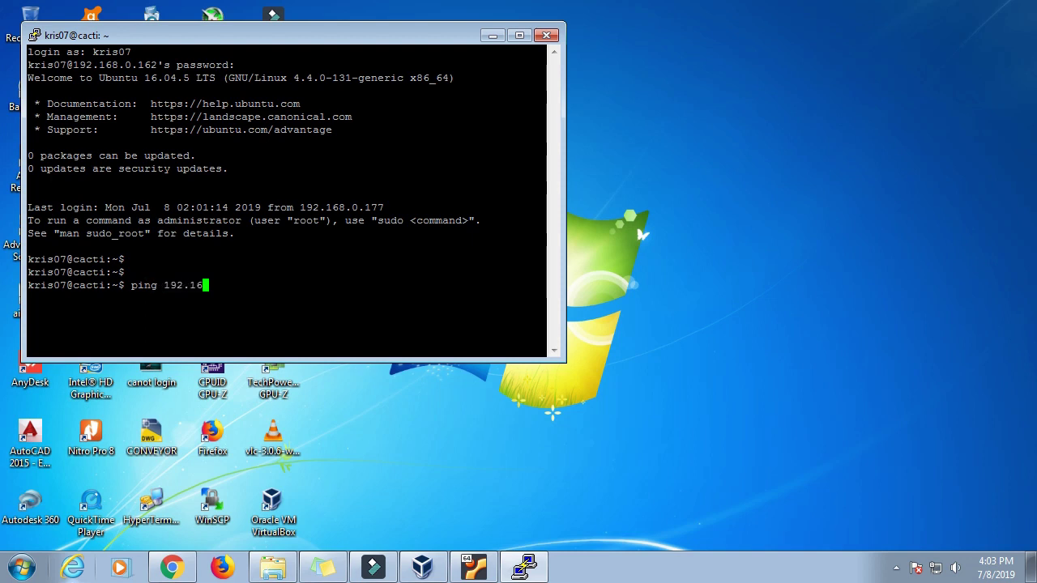
text(8.0.1)
key(Return)
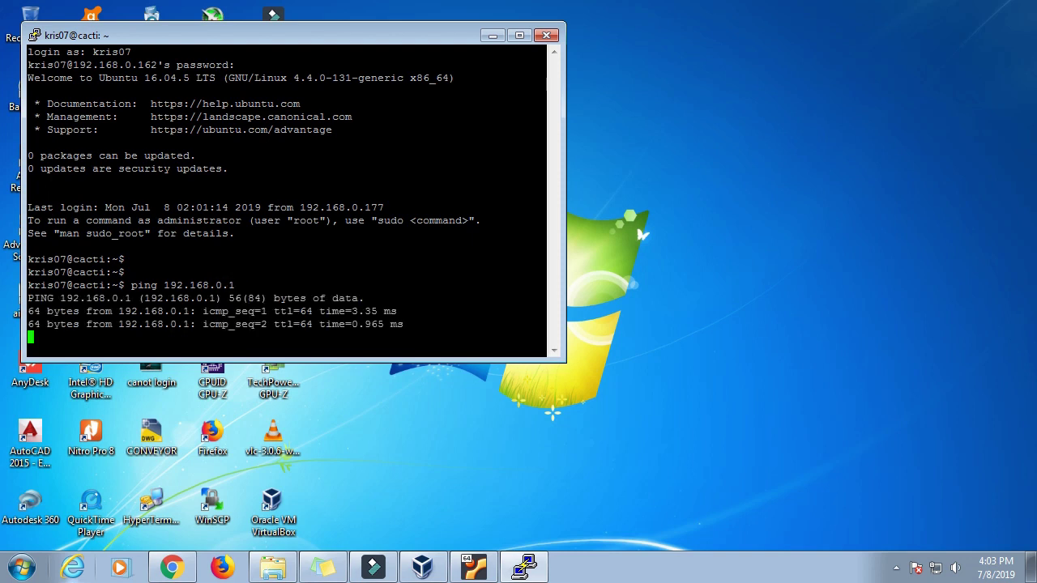
key(ctrl+c)
text(p)
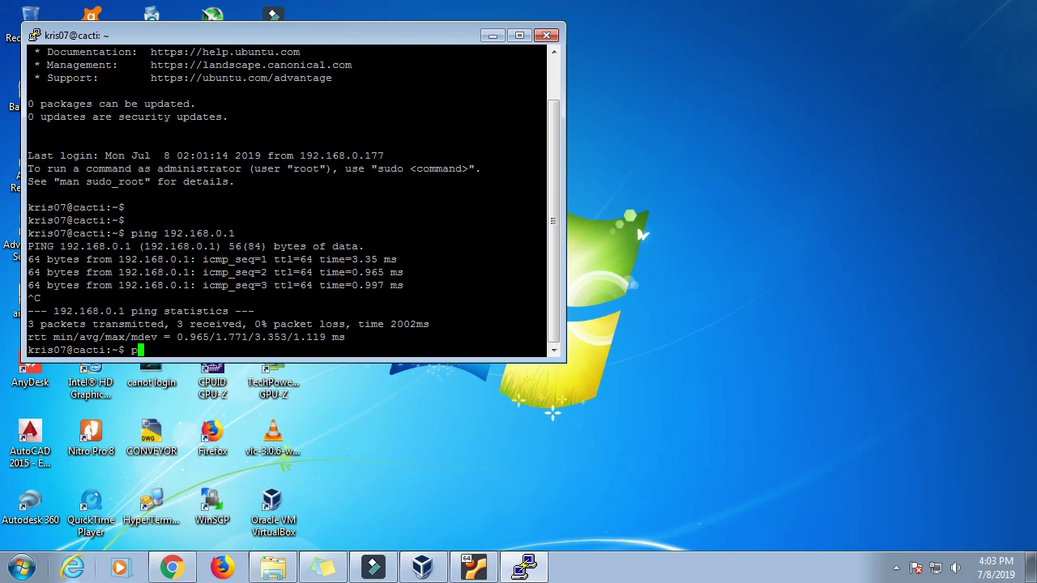
text(ing www.yahoo.comm)
key(BackSpace)
key(BackSpace)
key(BackSpace)
text(om)
key(Return)
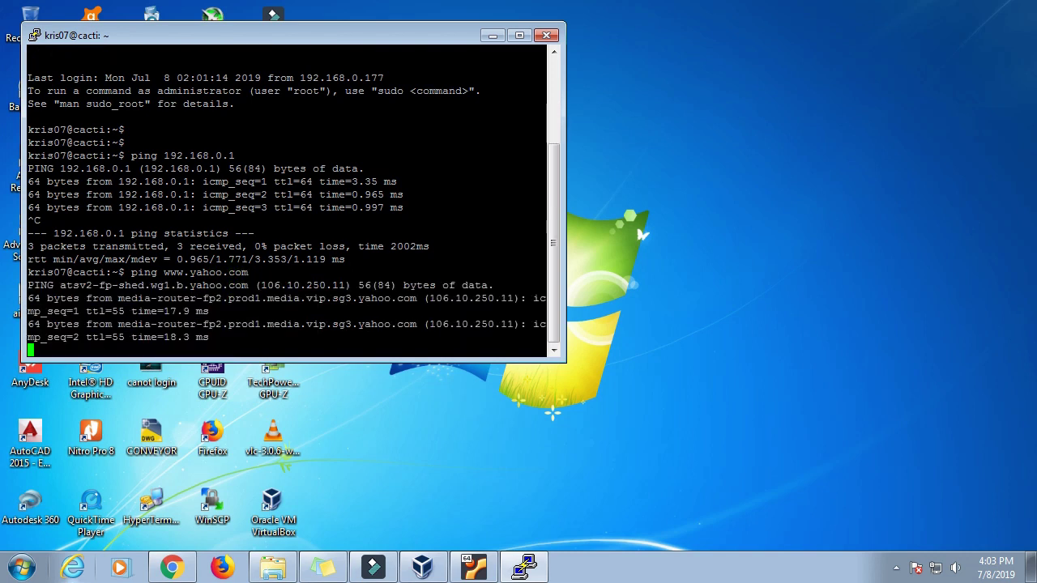
key(Right)
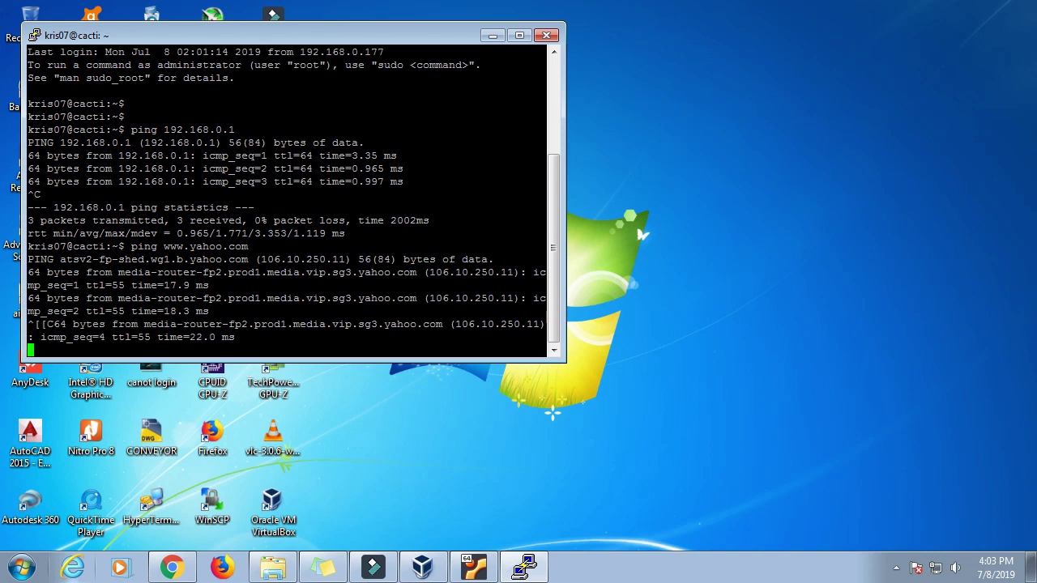
Step: Stop the yahoo ping and run 'sudo apt-get update' to refresh the package lists
drag(243, 35, 464, 96)
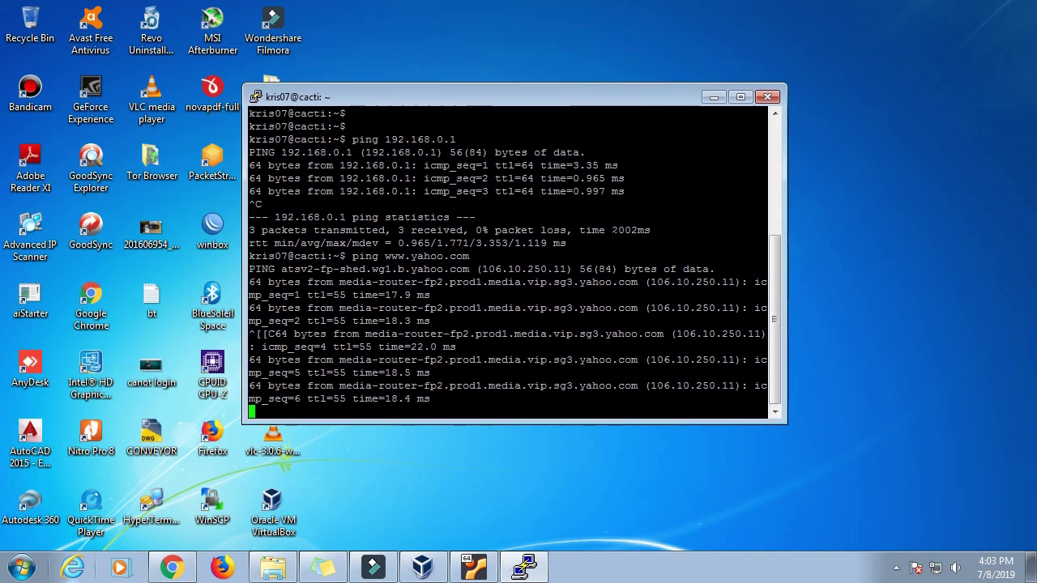
key(ctrl+c)
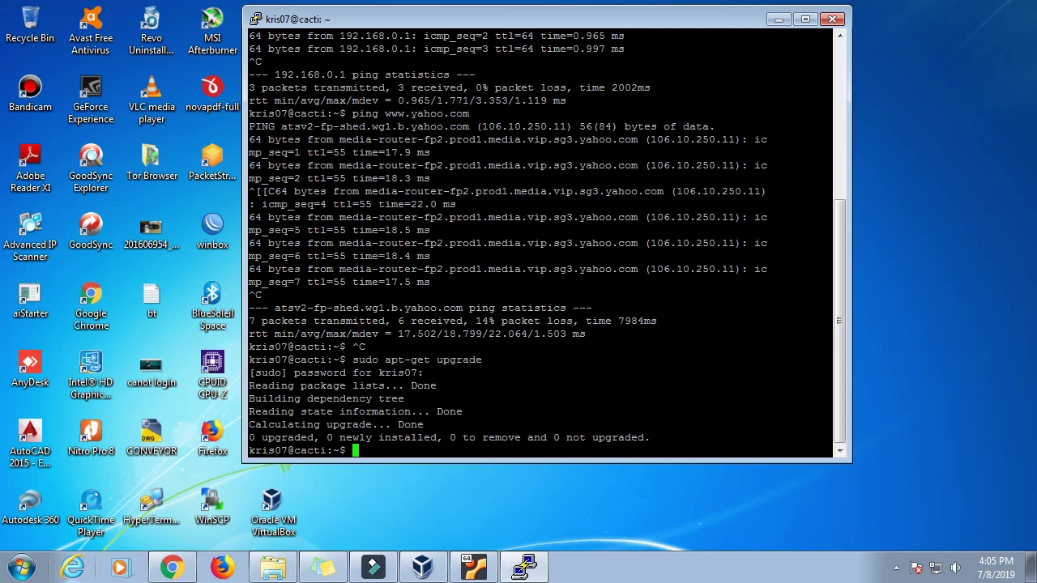
key(ctrl+c)
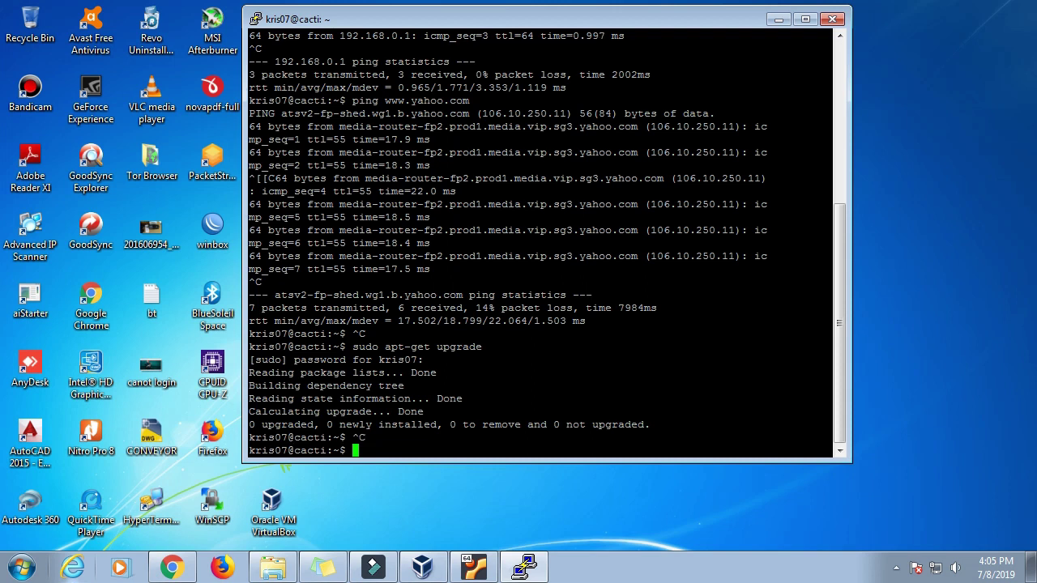
text(sudo apt-get update)
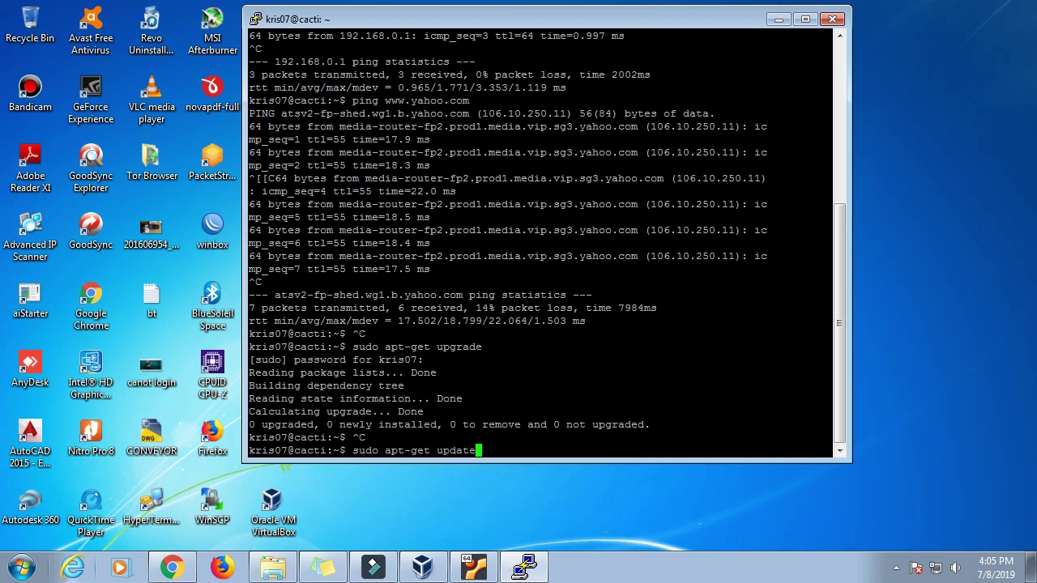
key(Return)
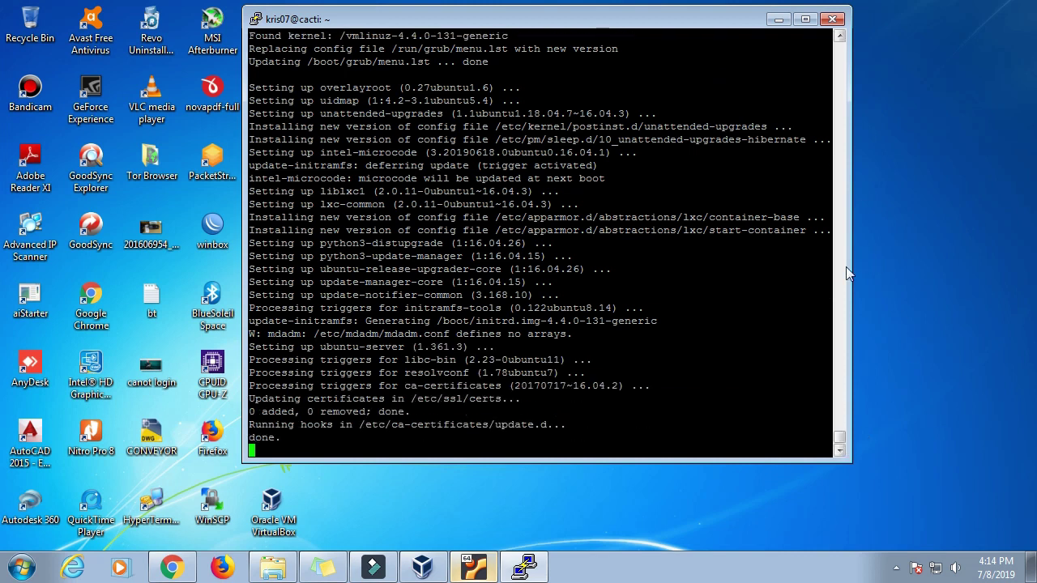
Step: After the update finishes, select the guide's apache2 Lamp server install command in Chrome for copying
key(Return)
key(Return)
key(Return)
key(Return)
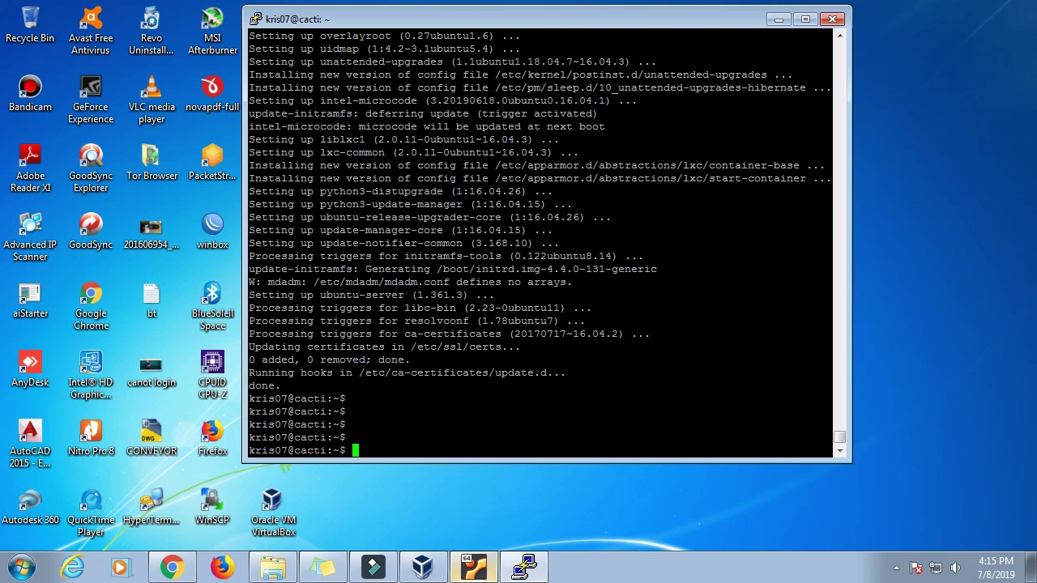
click(842, 359)
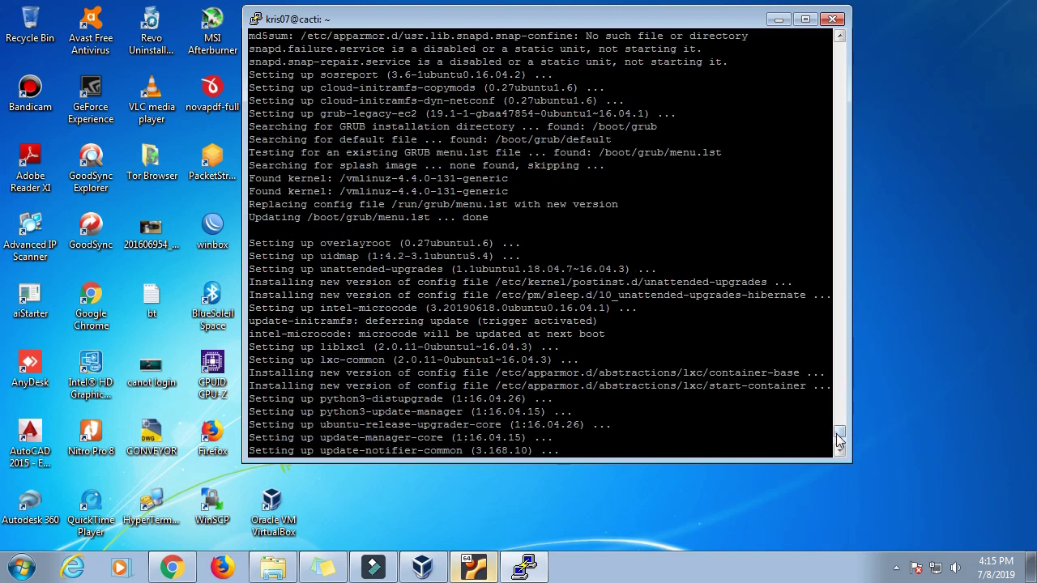
click(837, 434)
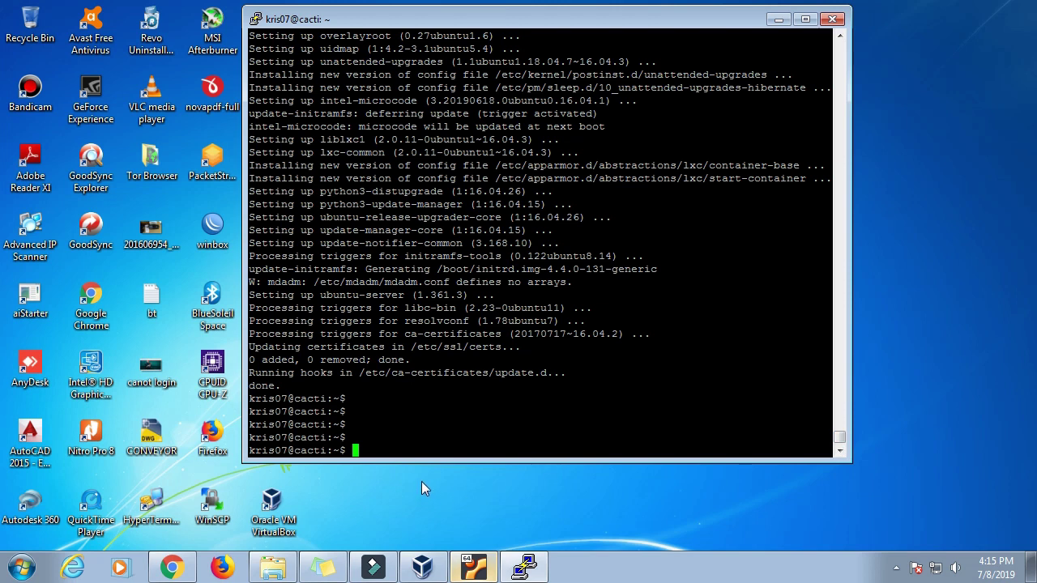
click(172, 567)
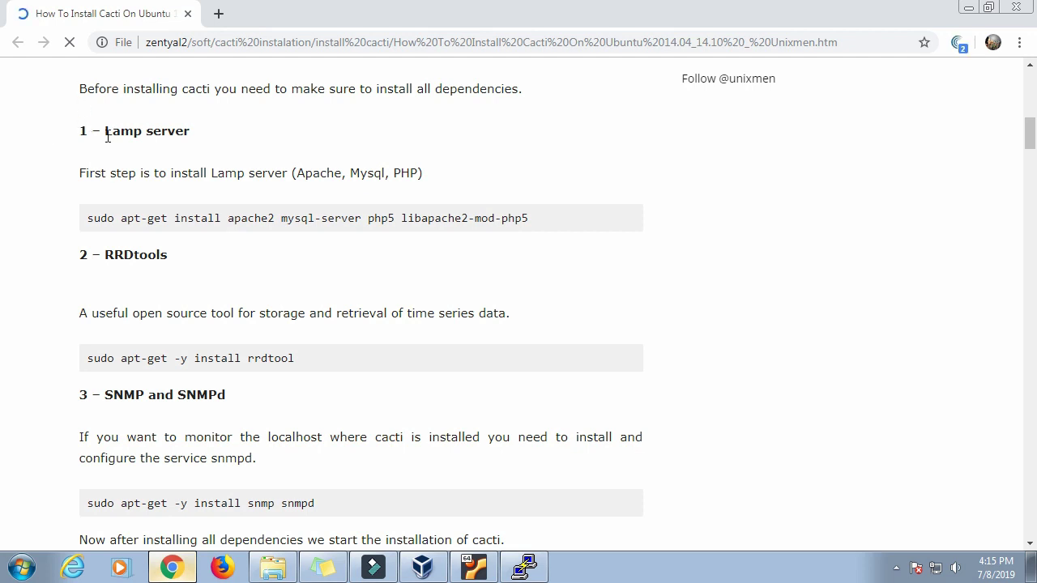
drag(87, 217, 556, 217)
right_click(480, 217)
Step: Paste and run the Lamp server command in PuTTY; it fails on php5 and libapache2-mod-php5
click(507, 231)
click(543, 572)
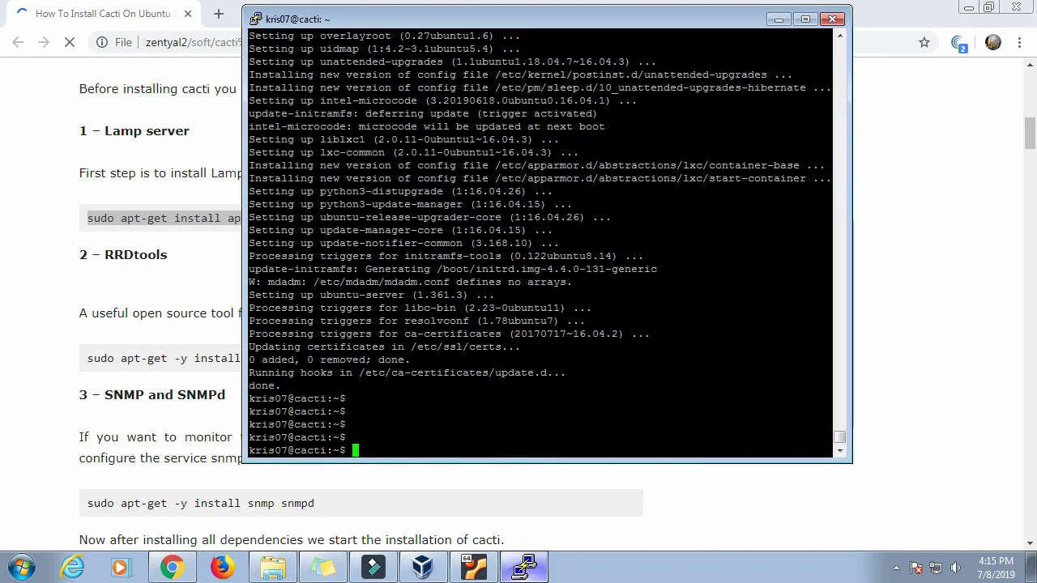
right_click(537, 444)
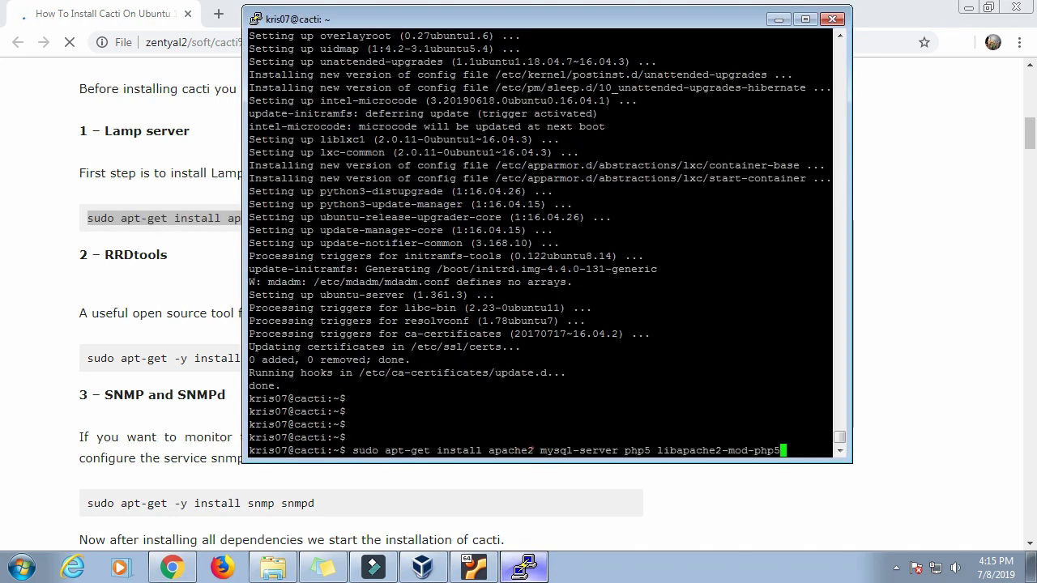
key(Return)
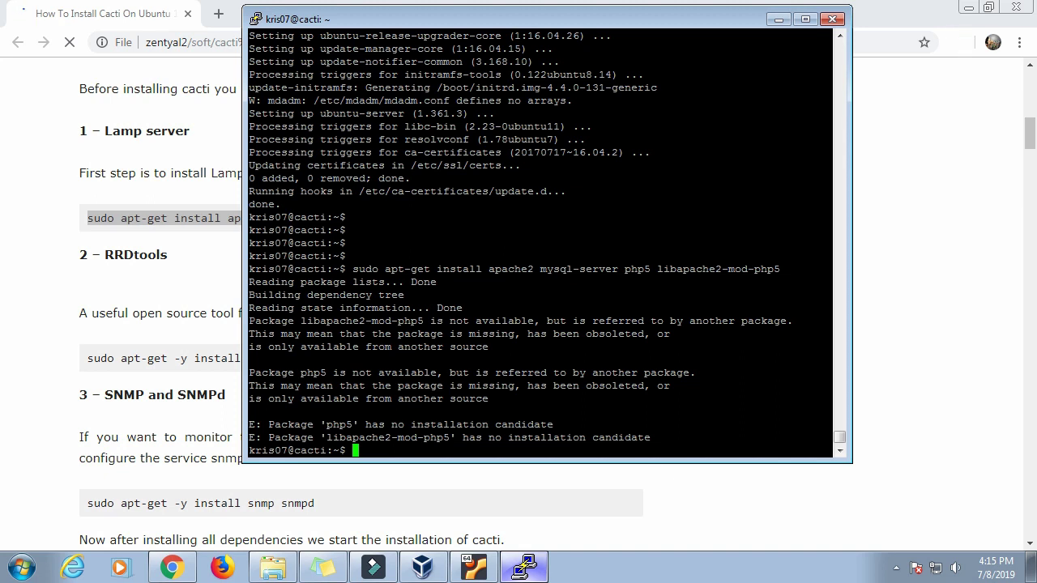
drag(280, 399, 535, 400)
click(430, 453)
drag(290, 373, 573, 412)
click(573, 411)
click(844, 442)
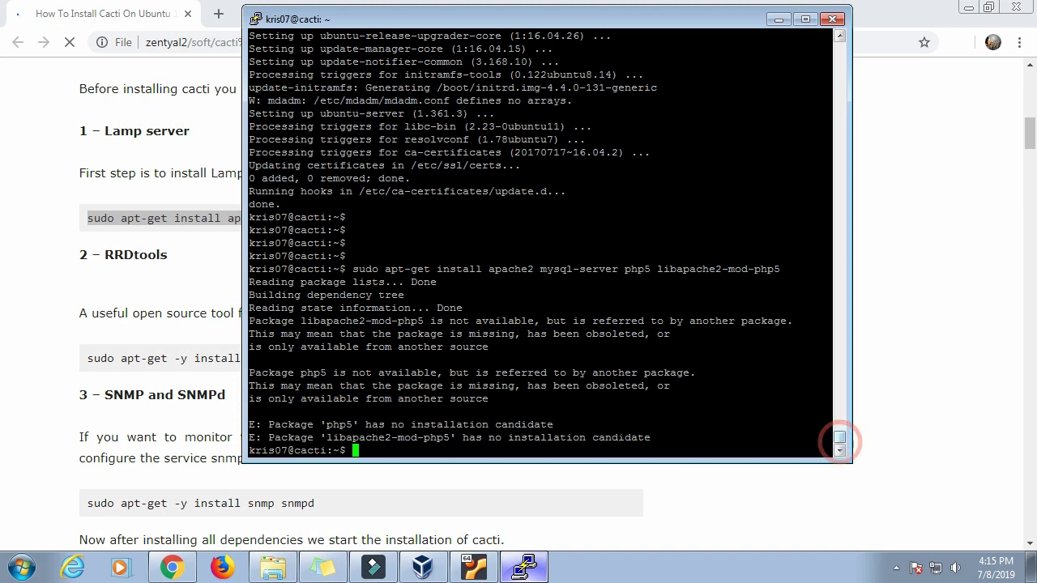
click(171, 294)
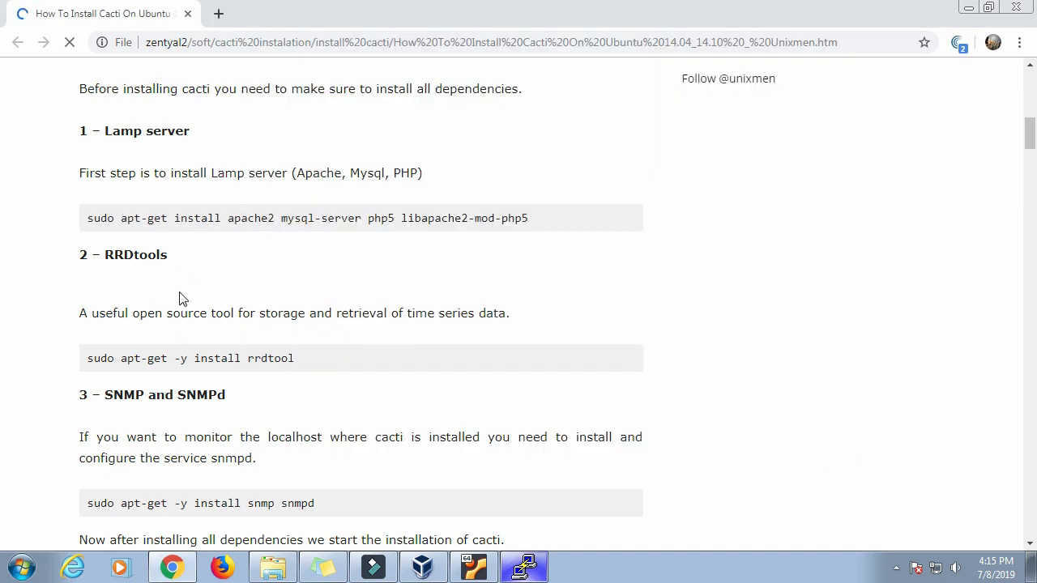
Step: Copy 'sudo apt-get -y install rrdtool' from the guide and run it in PuTTY
double_click(107, 257)
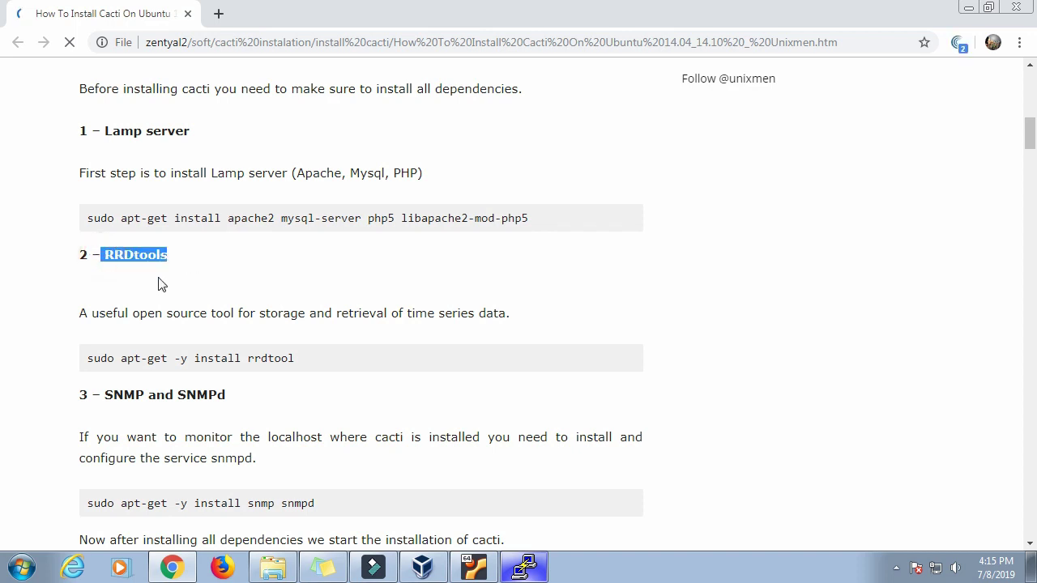
click(81, 313)
drag(149, 312, 512, 316)
key(ctrl+c)
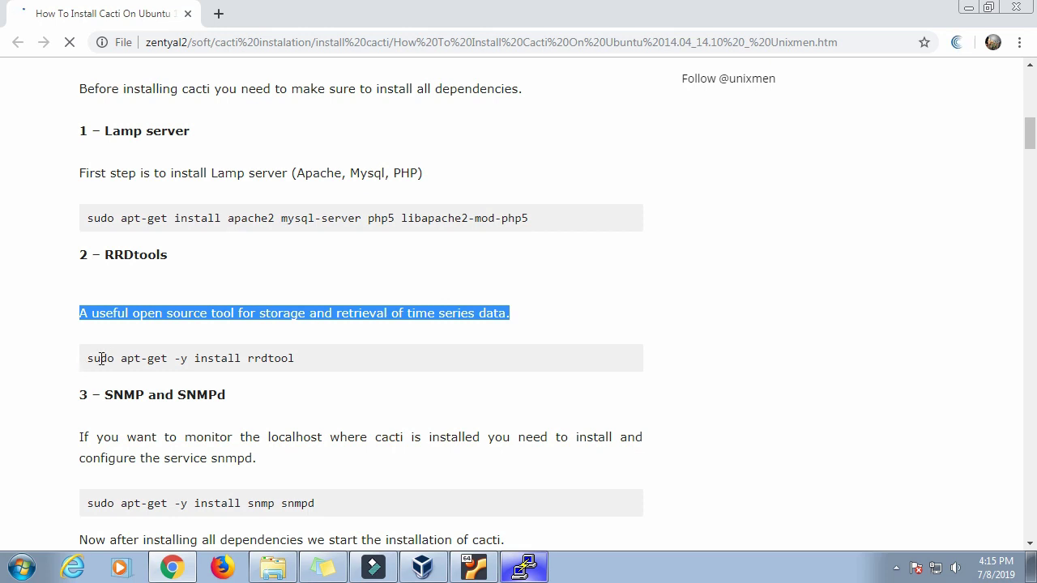
drag(90, 359, 303, 356)
right_click(285, 357)
click(316, 369)
click(525, 567)
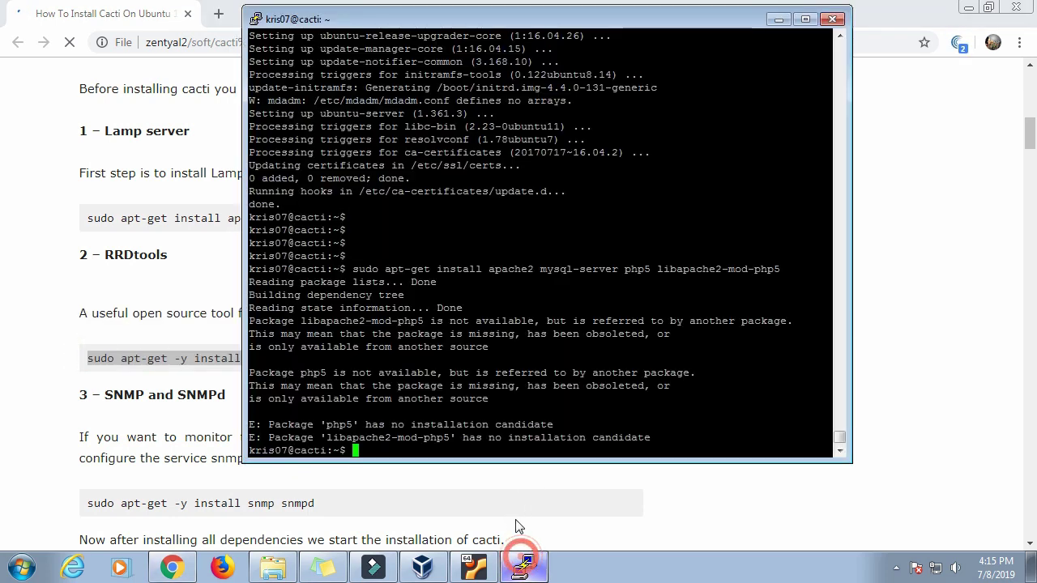
right_click(527, 458)
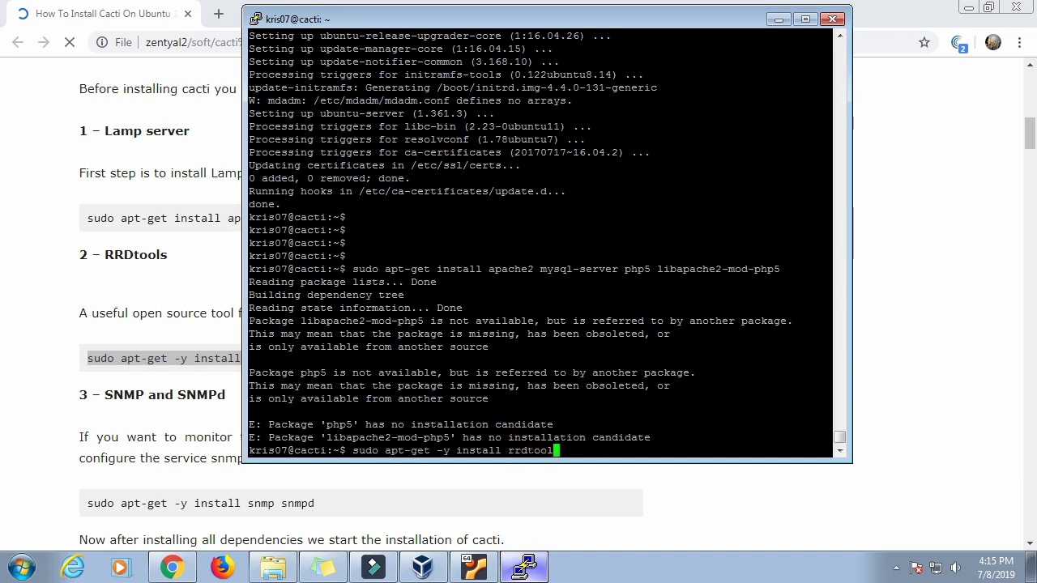
key(Return)
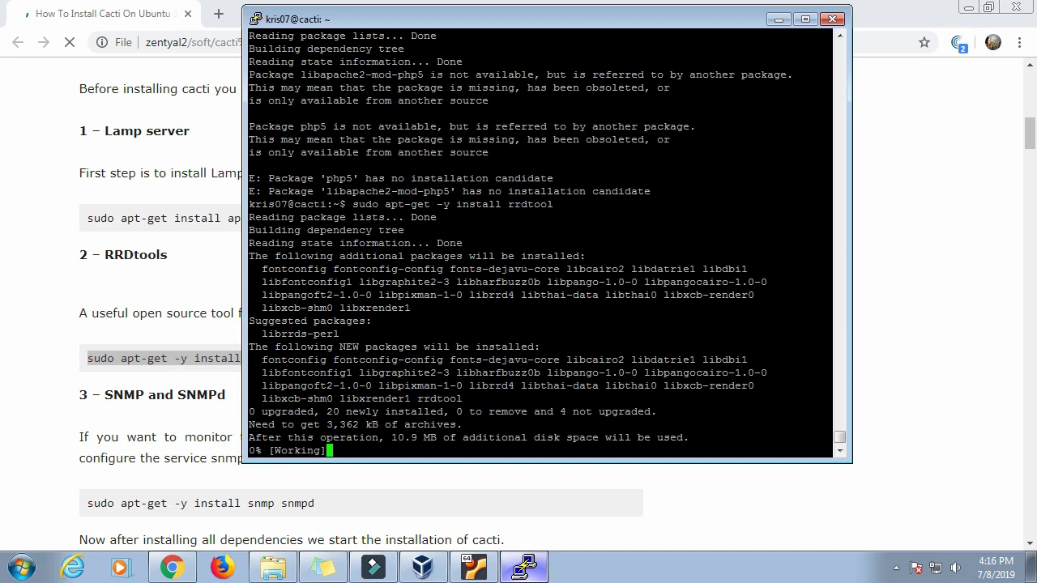
Step: Watch the rrdtool install finish setting up rrdtool 1.5.5-4, rearranging the terminal and guide windows
click(779, 18)
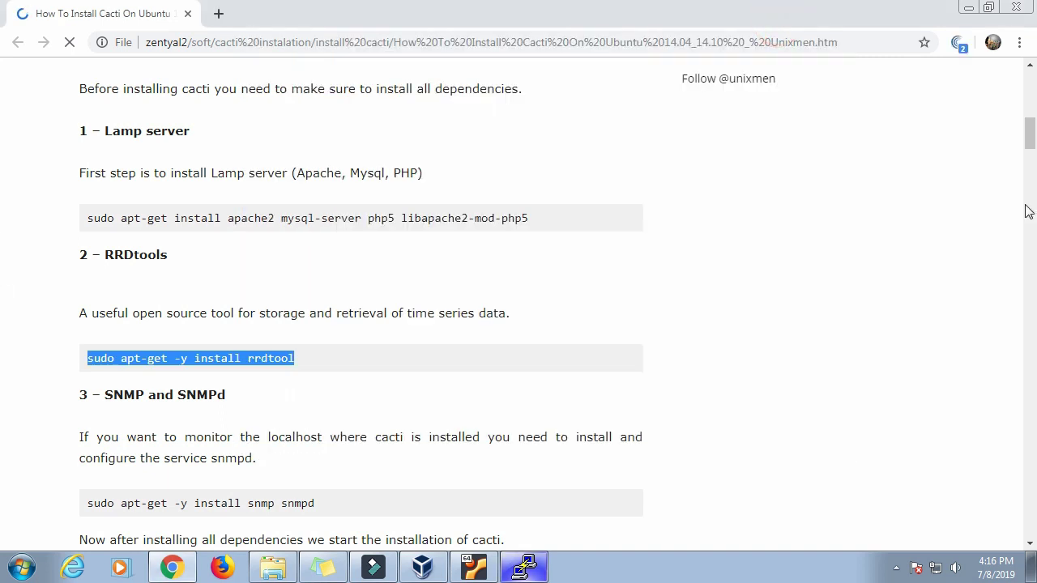
drag(1029, 139, 3, 141)
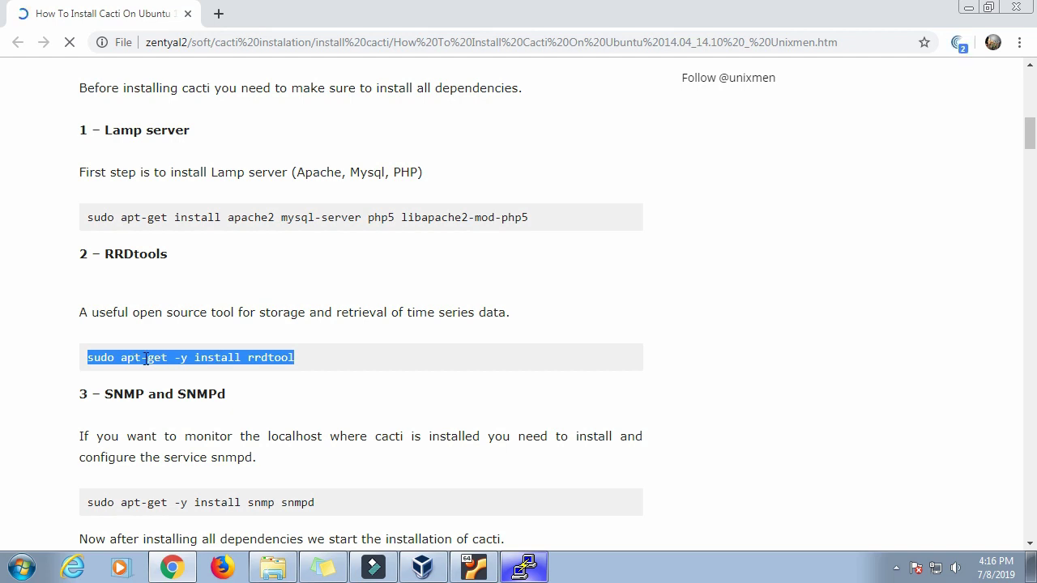
drag(1031, 146, 1032, 148)
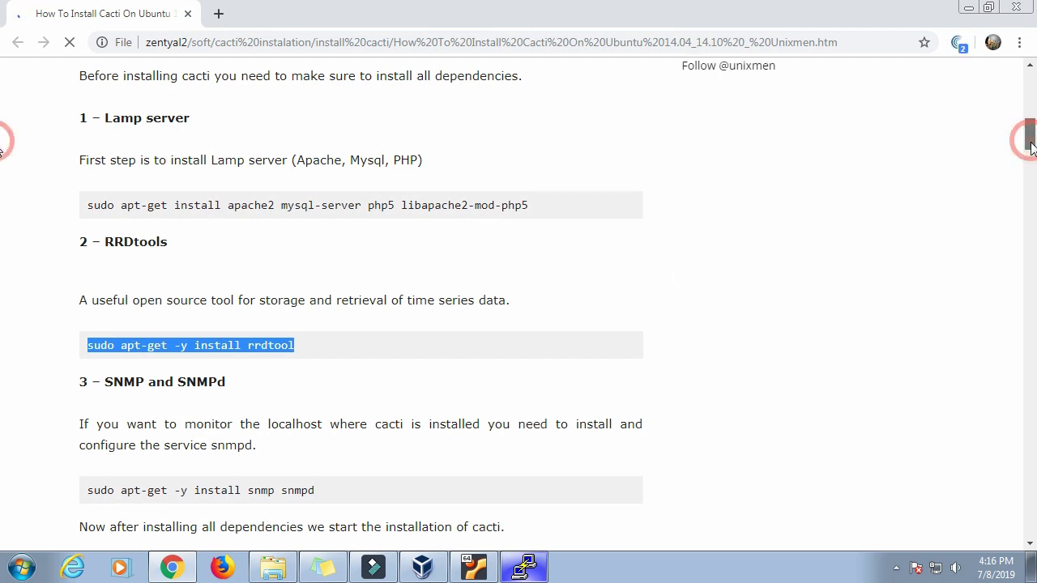
click(525, 567)
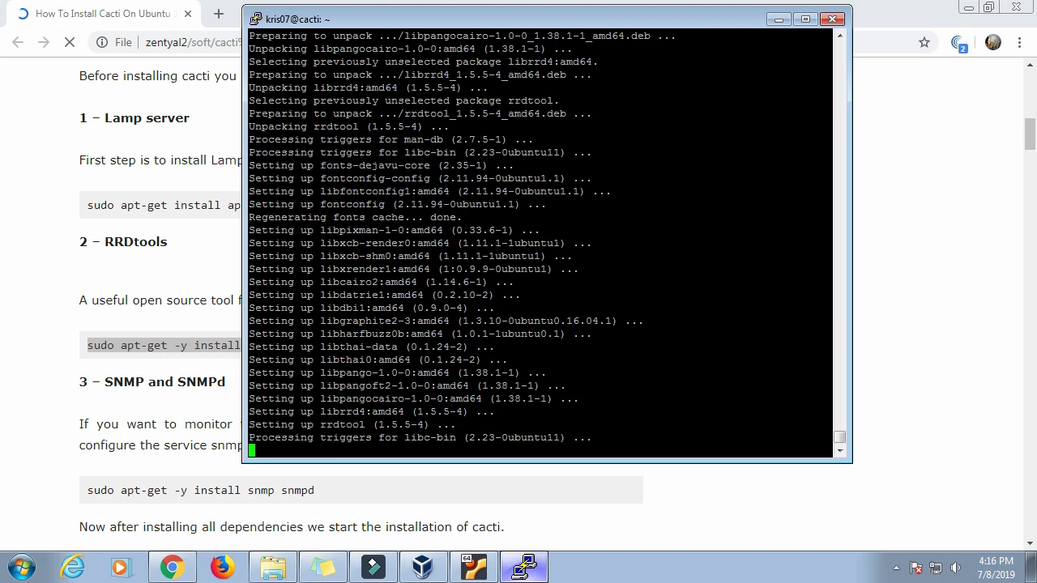
drag(608, 20, 742, 32)
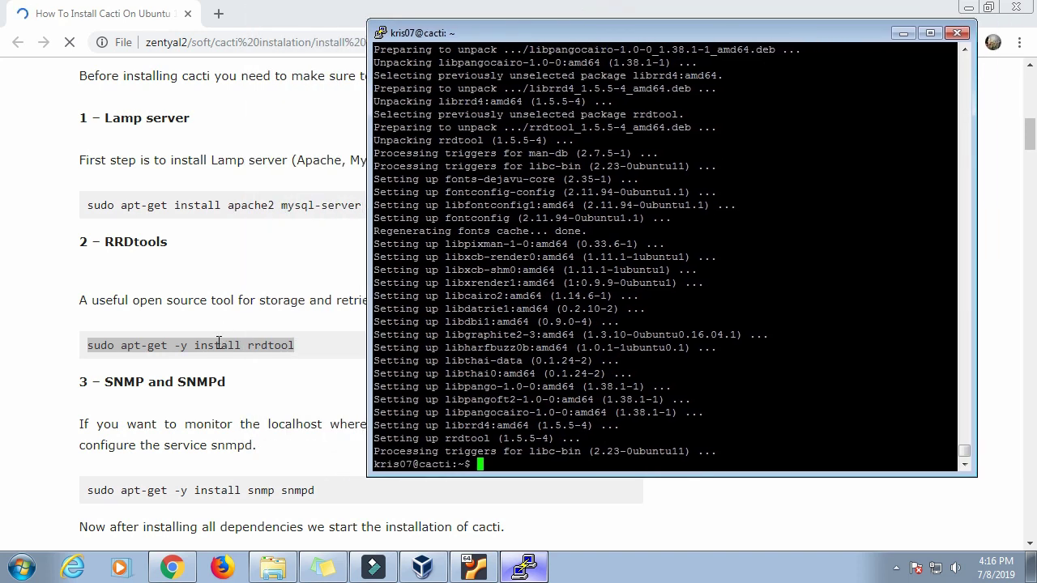
click(219, 342)
triple_click(218, 342)
click(525, 571)
click(291, 386)
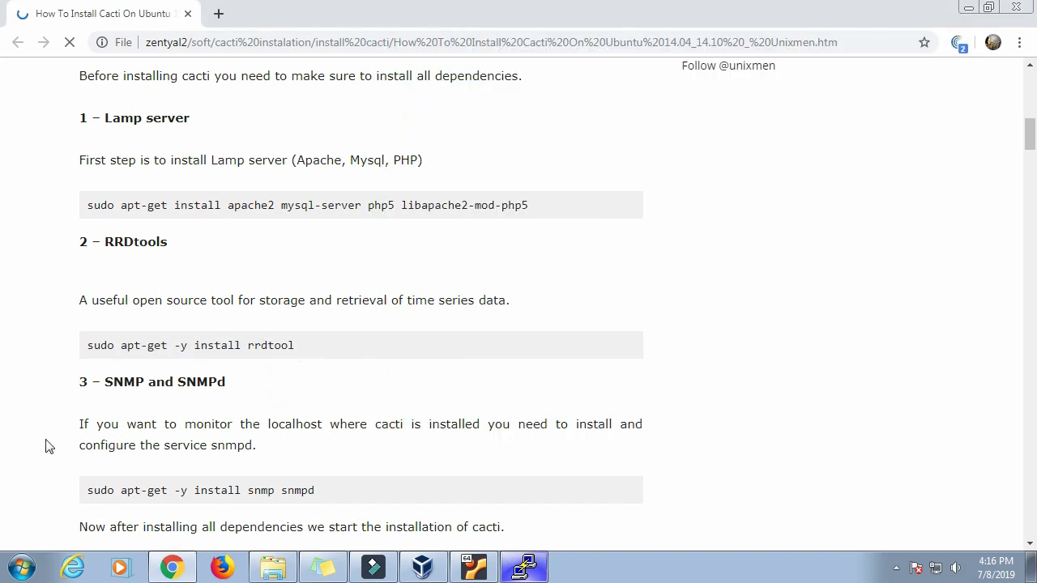
Step: Copy 'sudo apt-get -y install snmp snmpd' from the guide and run it in PuTTY
scroll(339, 296, down, 2)
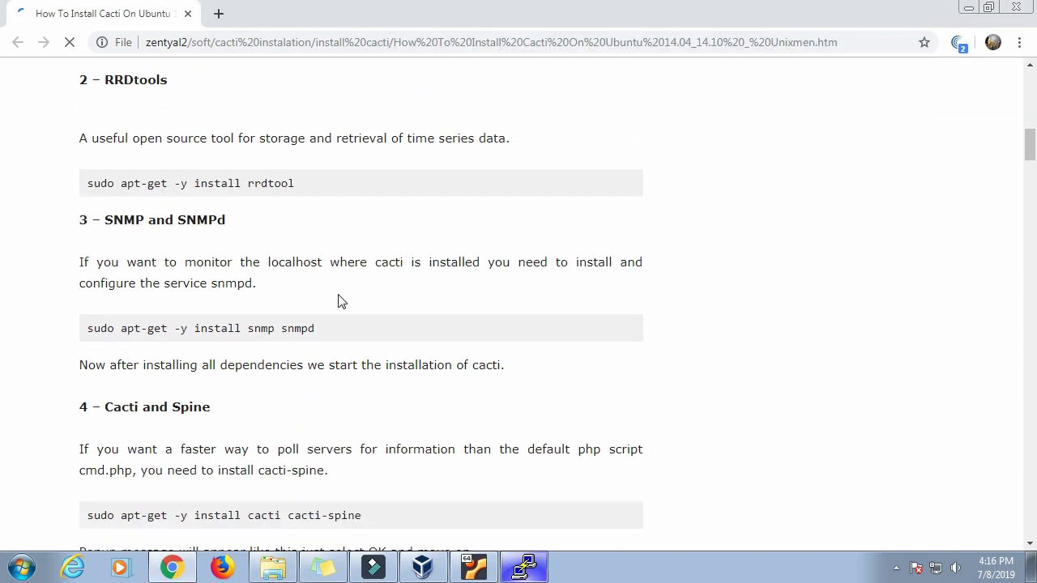
drag(108, 223, 234, 225)
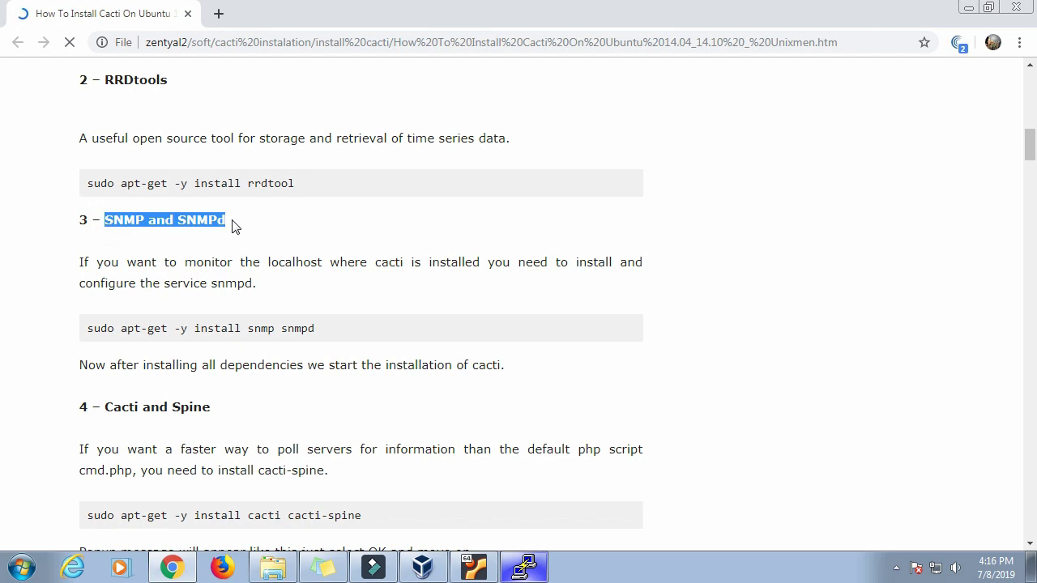
click(81, 266)
drag(293, 263, 518, 278)
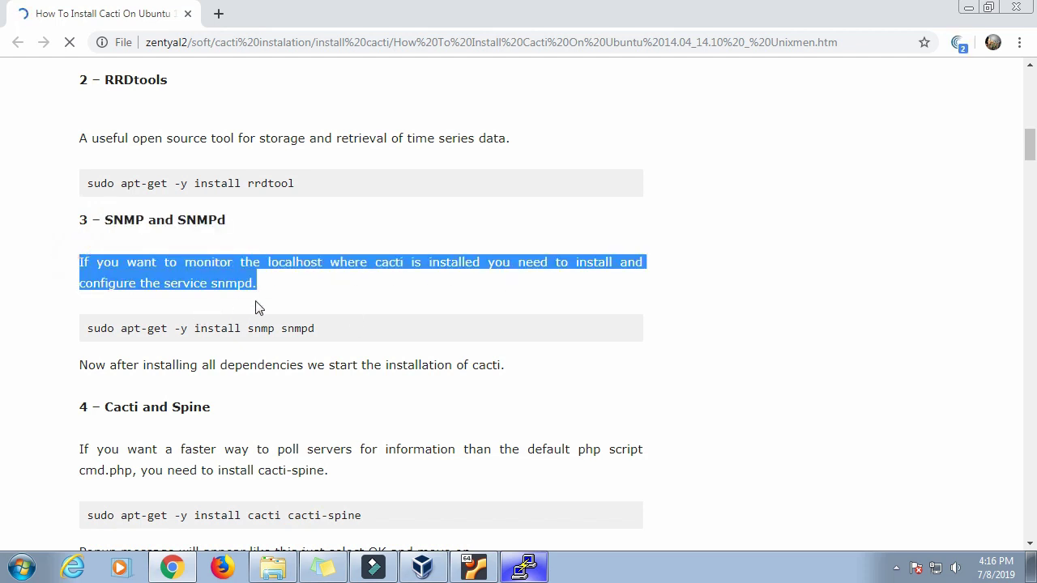
click(312, 299)
drag(85, 327, 312, 327)
right_click(300, 328)
click(330, 336)
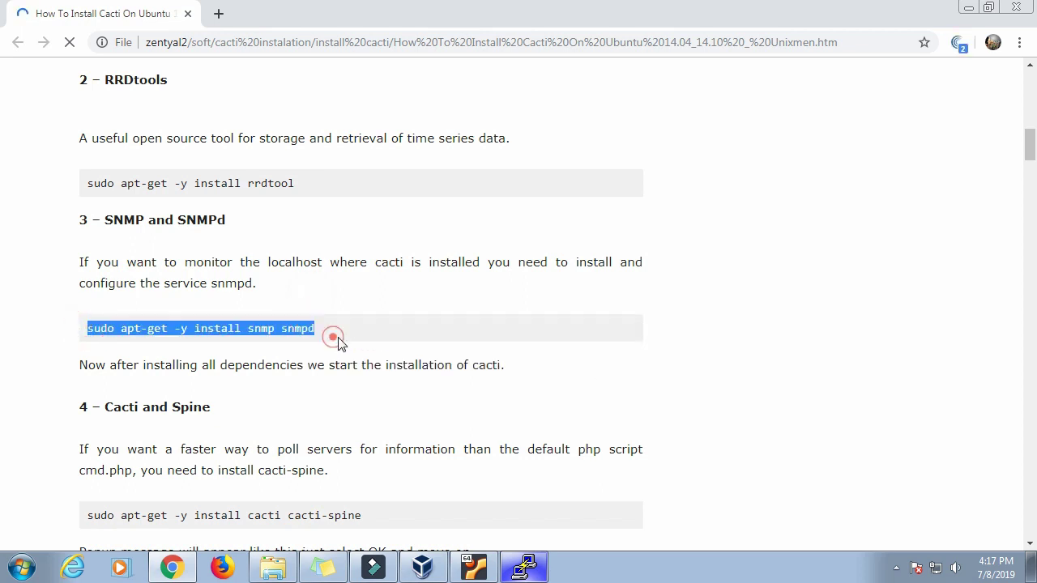
click(524, 567)
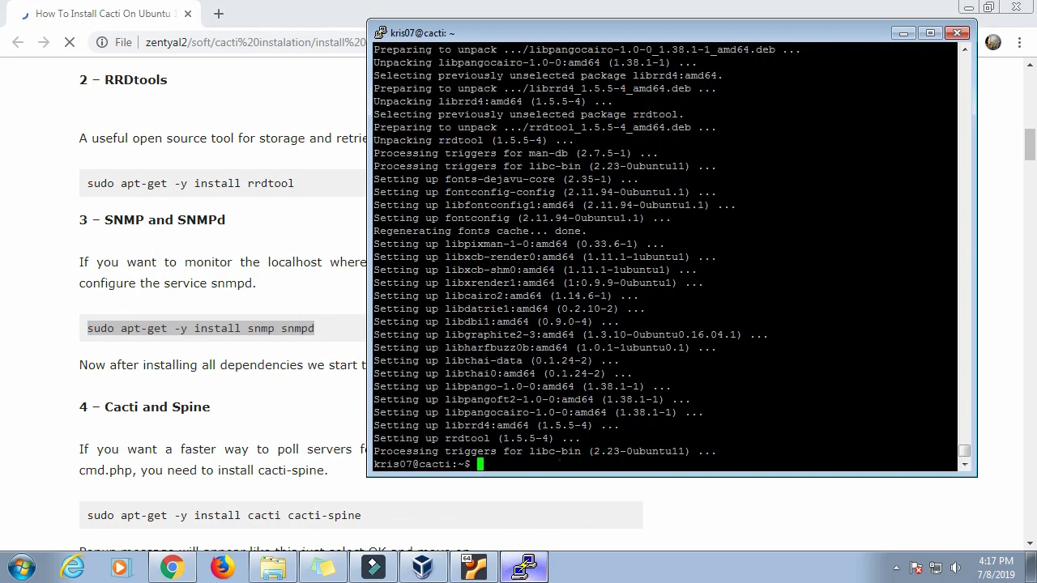
right_click(559, 459)
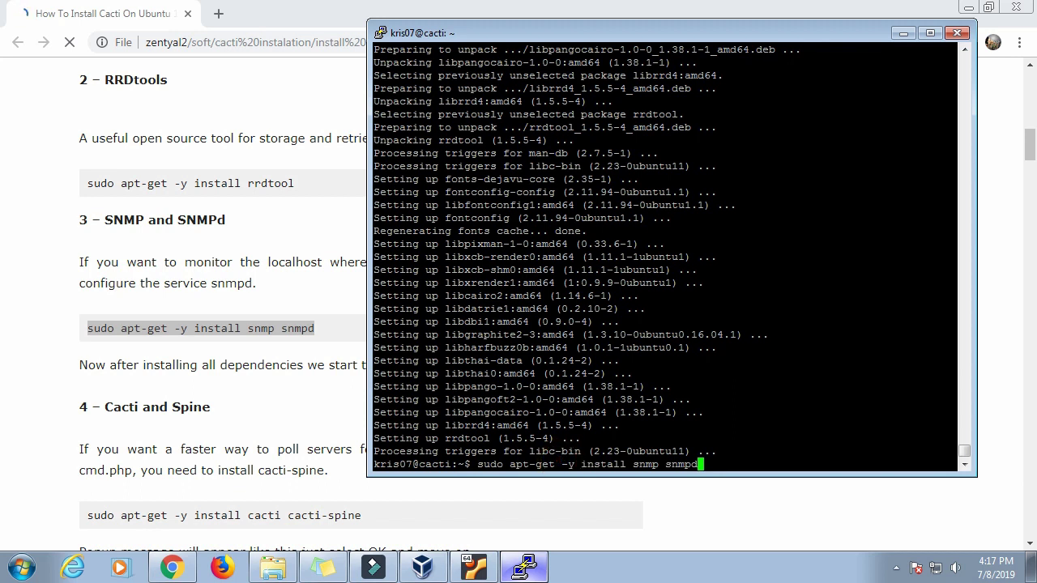
key(Return)
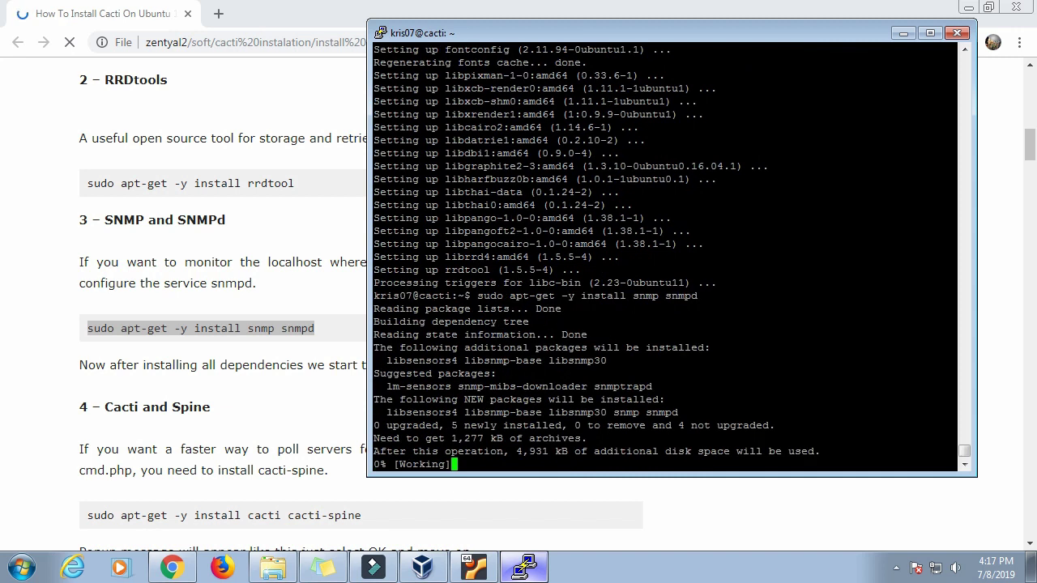
Step: Move the terminal aside and check the snmp download of 1,277 kB for 5 new packages
drag(719, 36, 834, 89)
click(406, 425)
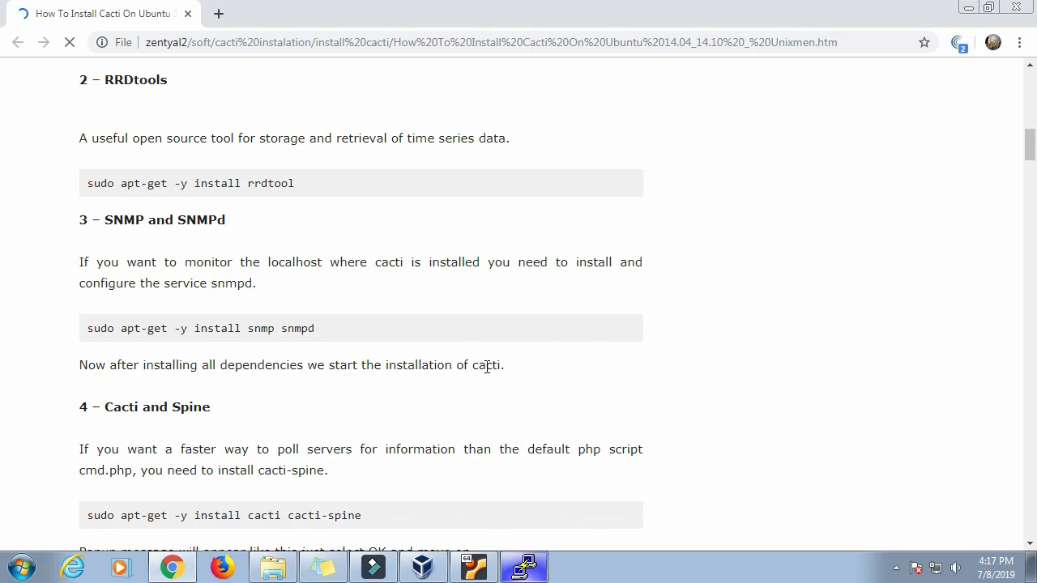
click(535, 574)
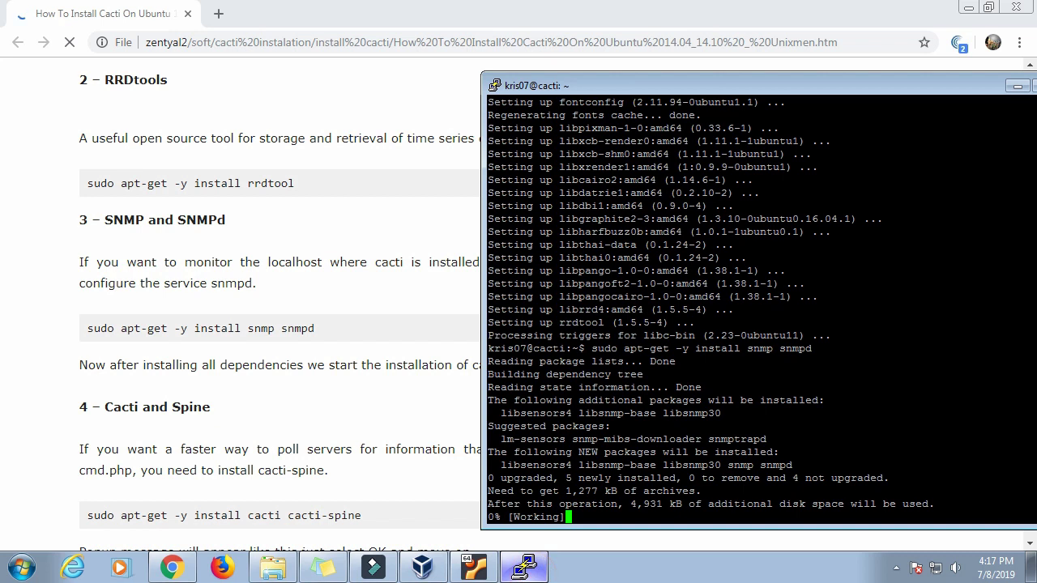
drag(767, 80, 560, 61)
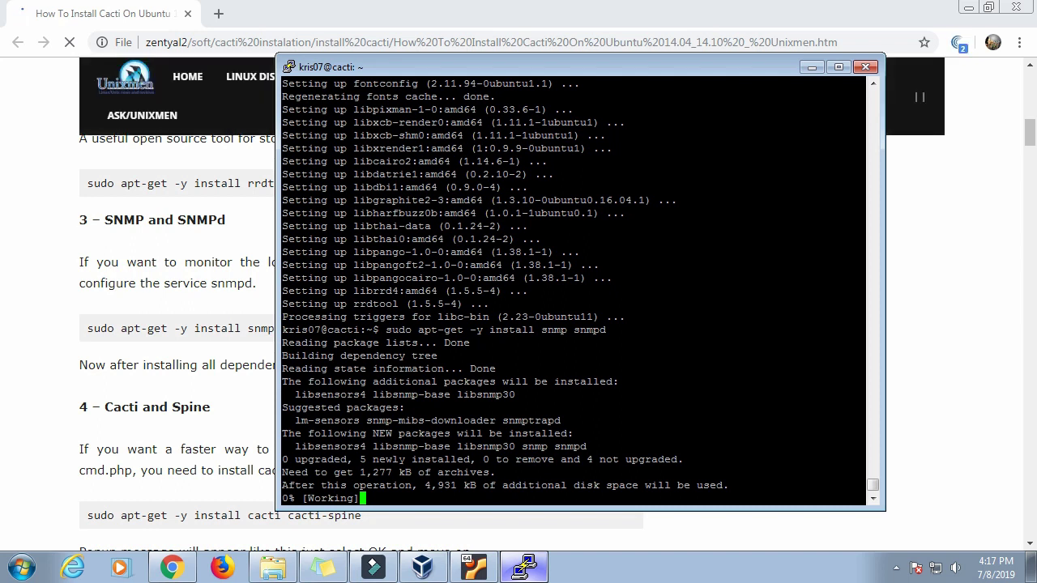
drag(1030, 135, 1029, 145)
Step: Confirm in PuTTY that the snmp and snmpd packages finished installing
scroll(963, 204, down, 3)
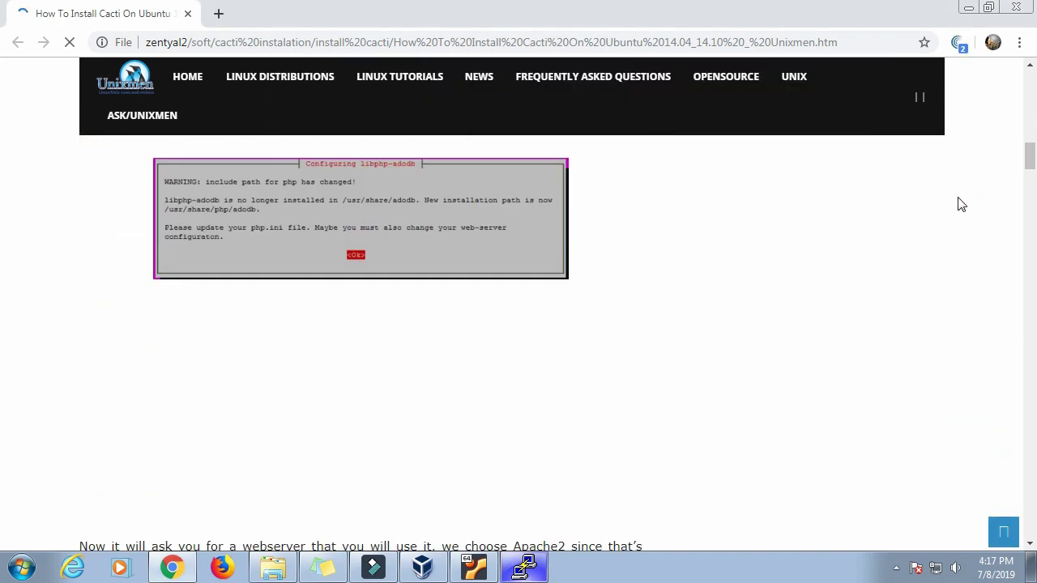
scroll(963, 204, up, 8)
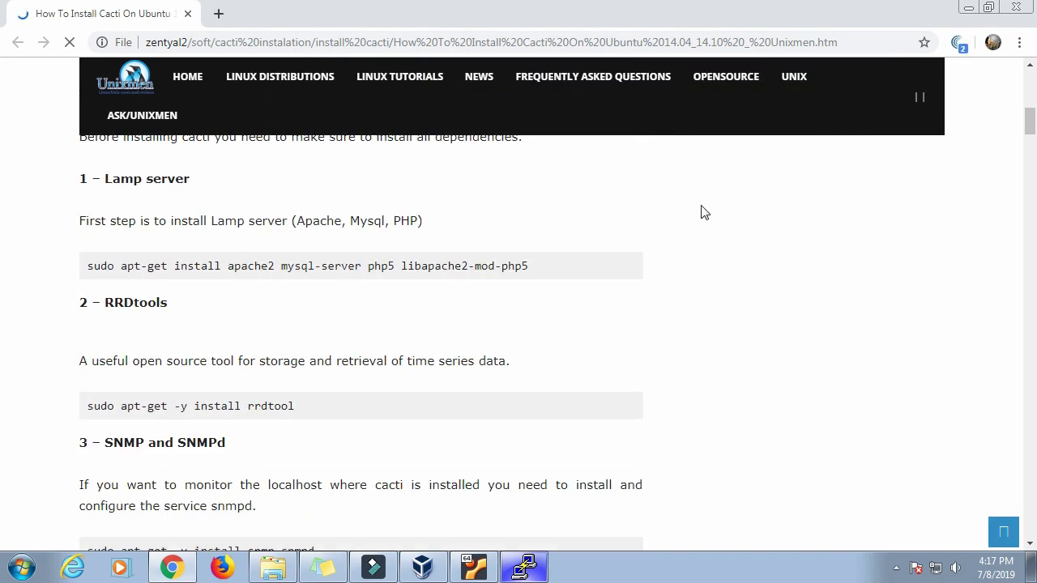
scroll(704, 212, up, 2)
scroll(704, 212, down, 1)
scroll(704, 213, up, 3)
scroll(704, 213, down, 3)
scroll(704, 213, up, 1)
scroll(701, 213, down, 4)
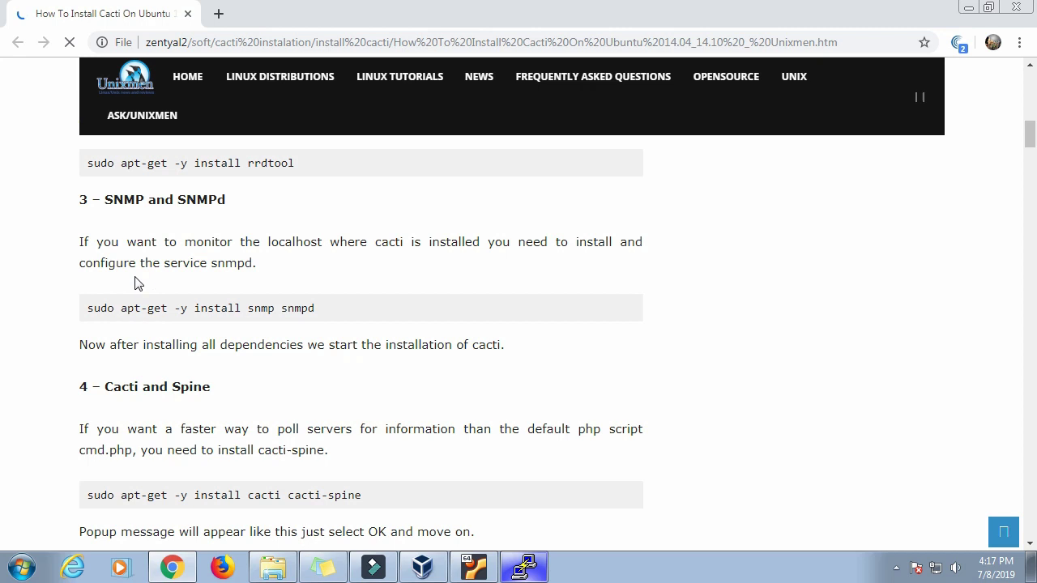
drag(89, 309, 329, 307)
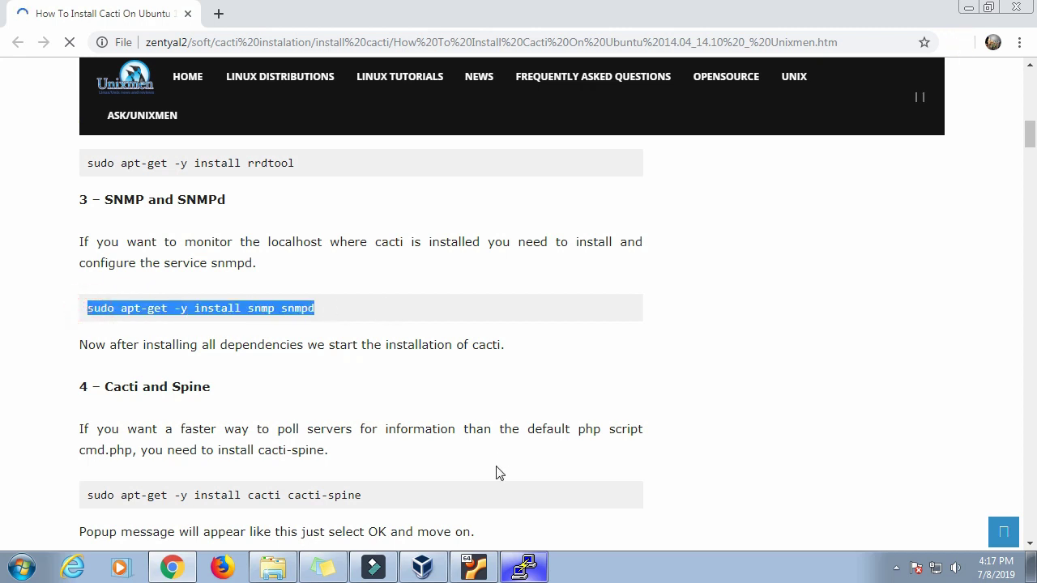
click(527, 568)
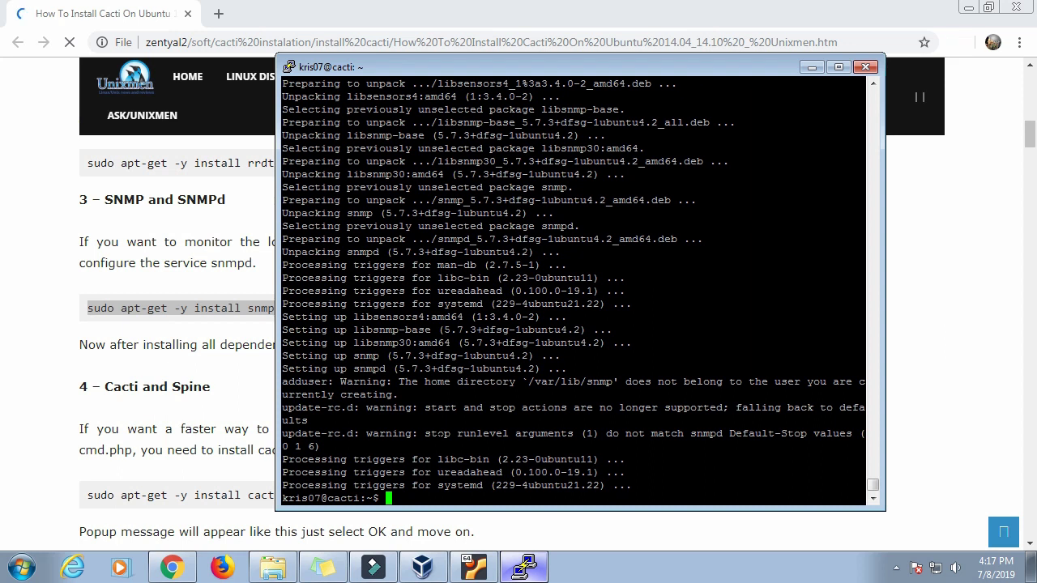
click(1029, 136)
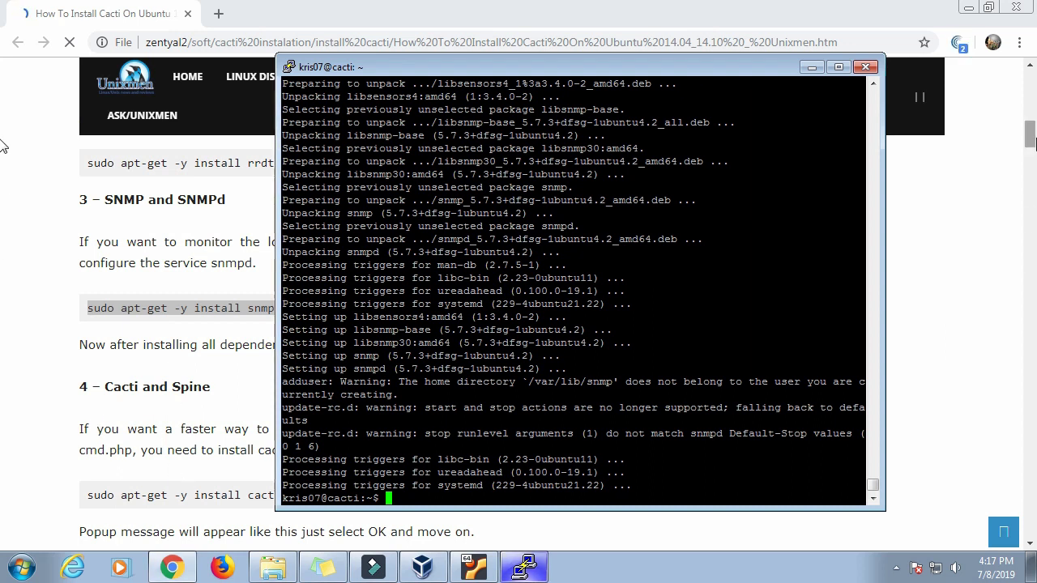
Step: Copy the 'sudo apt-get -y install cacti cacti-spine' command from the guide's Cacti and Spine section
scroll(3, 146, down, 3)
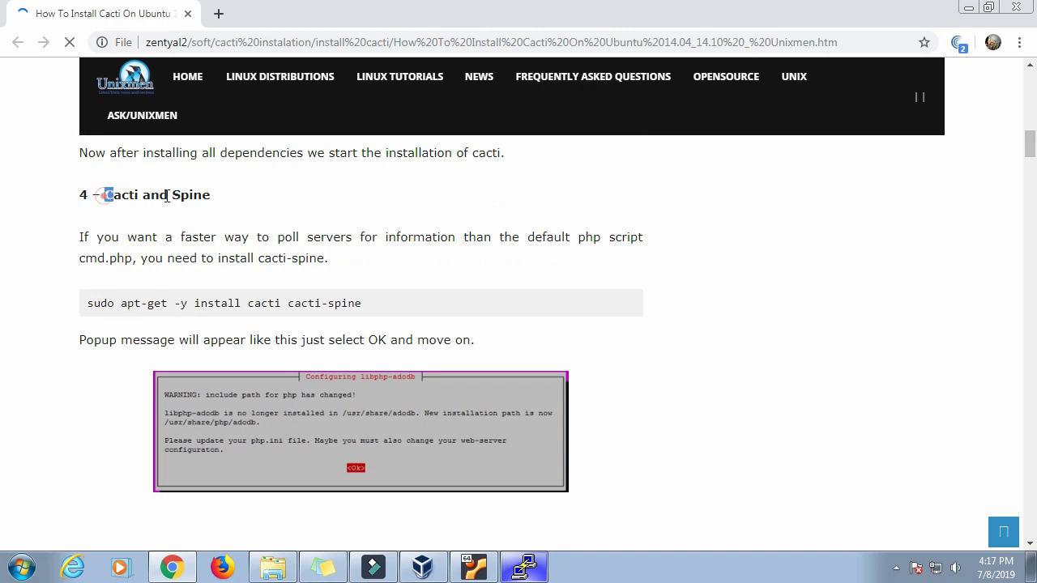
drag(105, 195, 229, 201)
drag(81, 253, 288, 250)
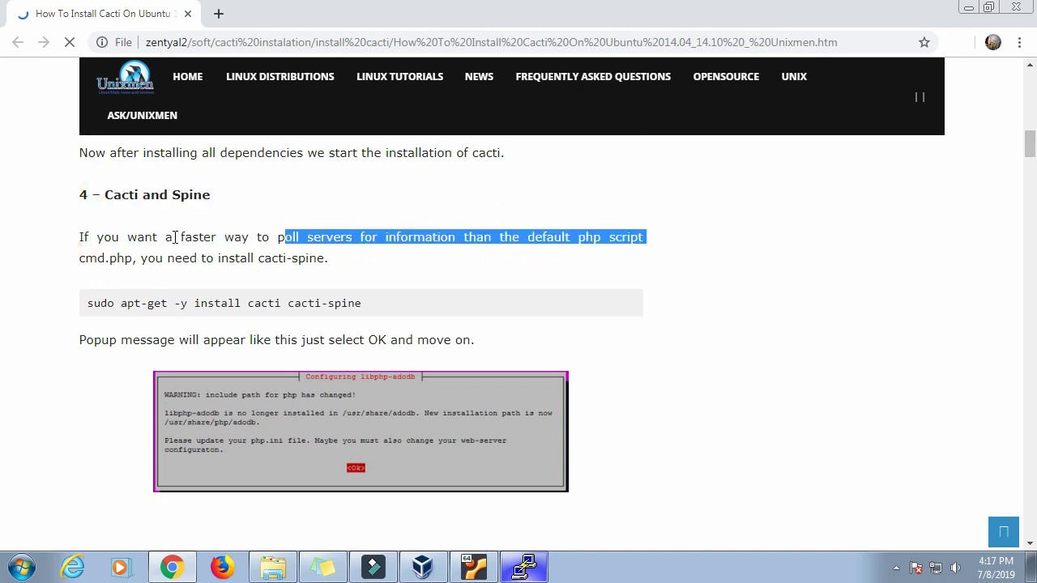
drag(81, 236, 514, 252)
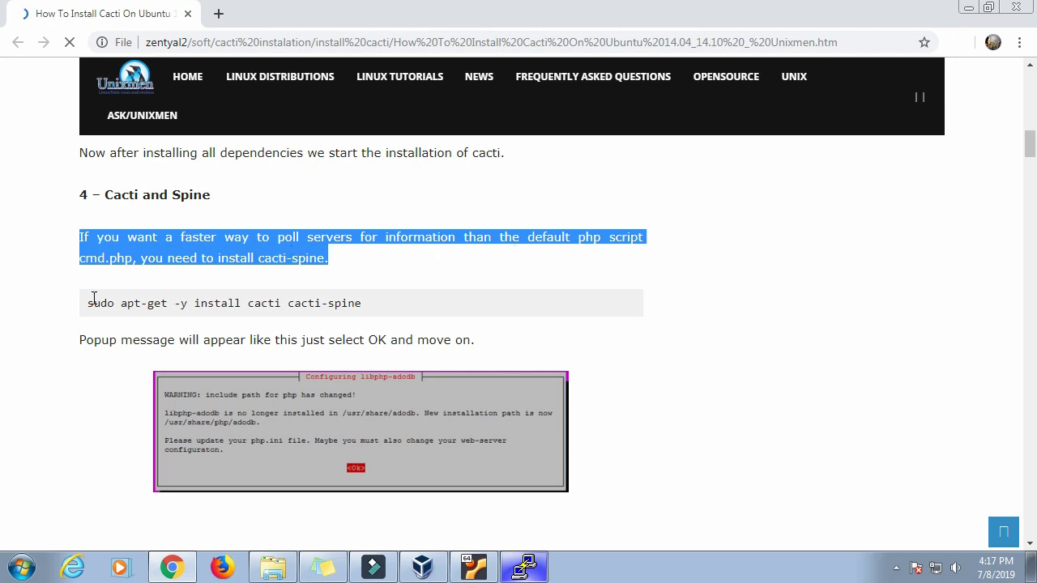
drag(88, 302, 364, 304)
right_click(365, 305)
click(381, 315)
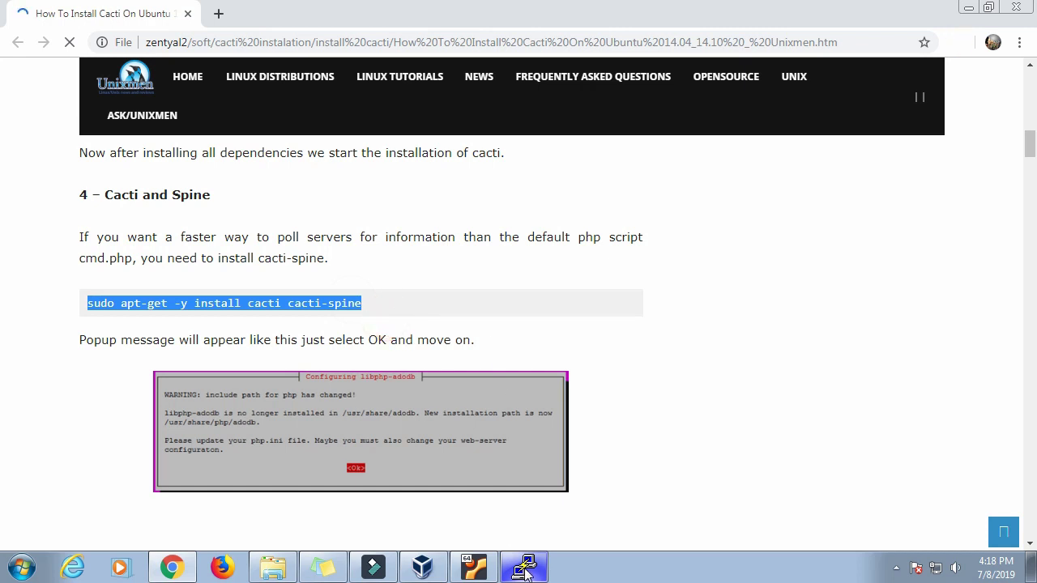
Step: Paste and run 'sudo apt-get -y install cacti cacti-spine', then follow its 29.3 MB download
click(524, 568)
key(shift+Insert)
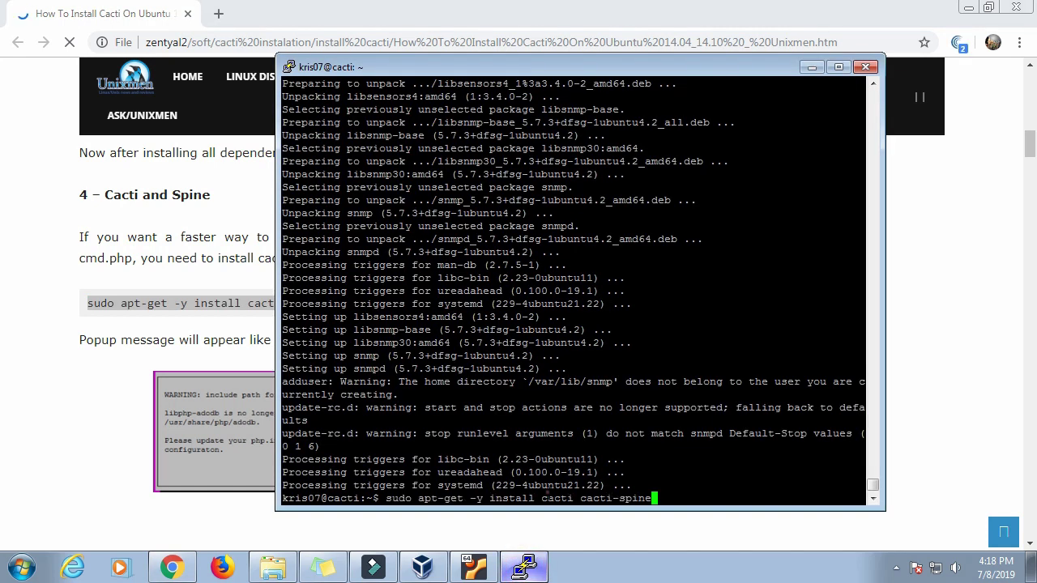
key(Return)
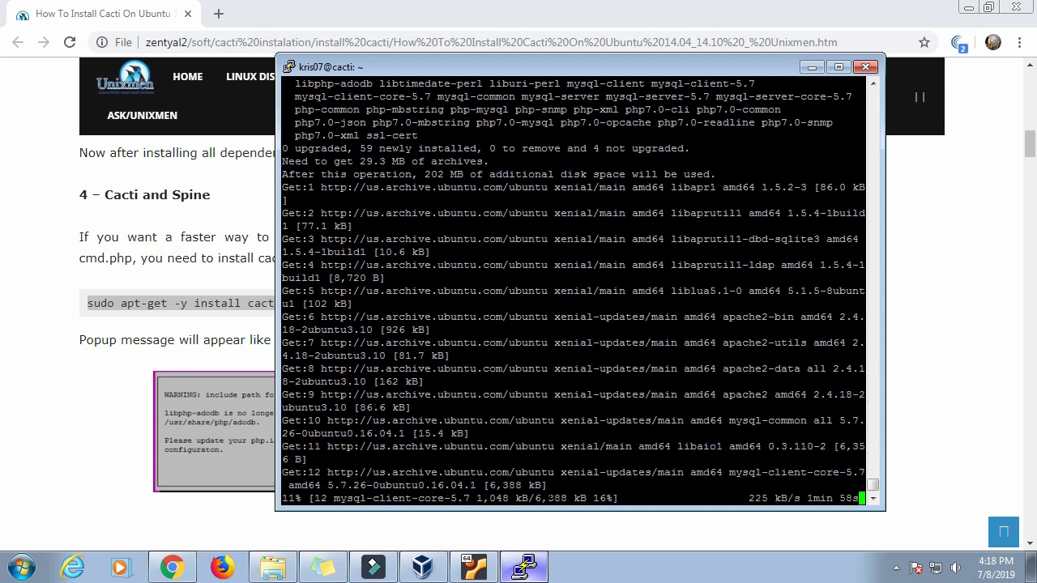
click(1027, 148)
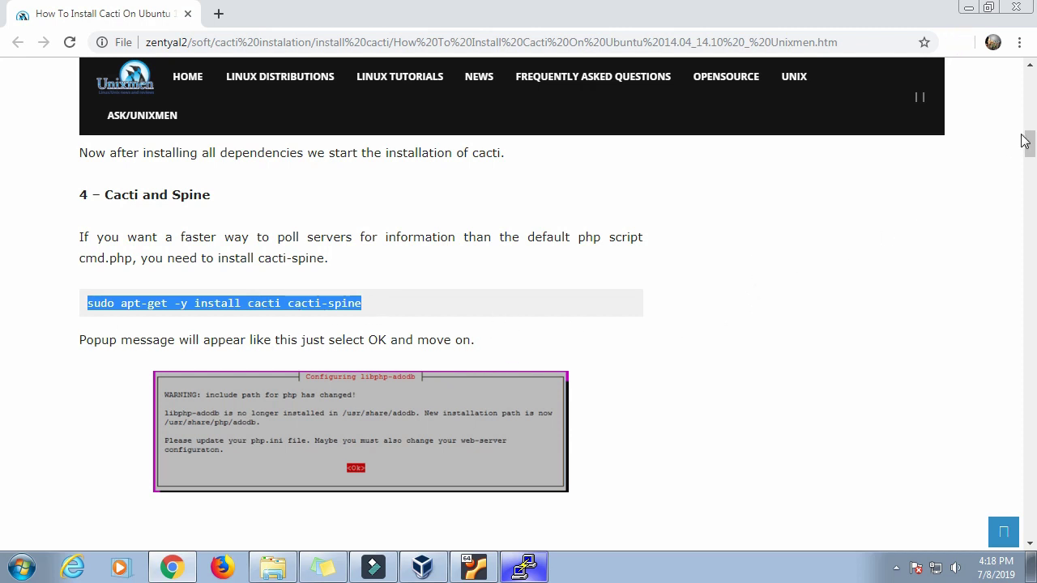
scroll(353, 258, down, 2)
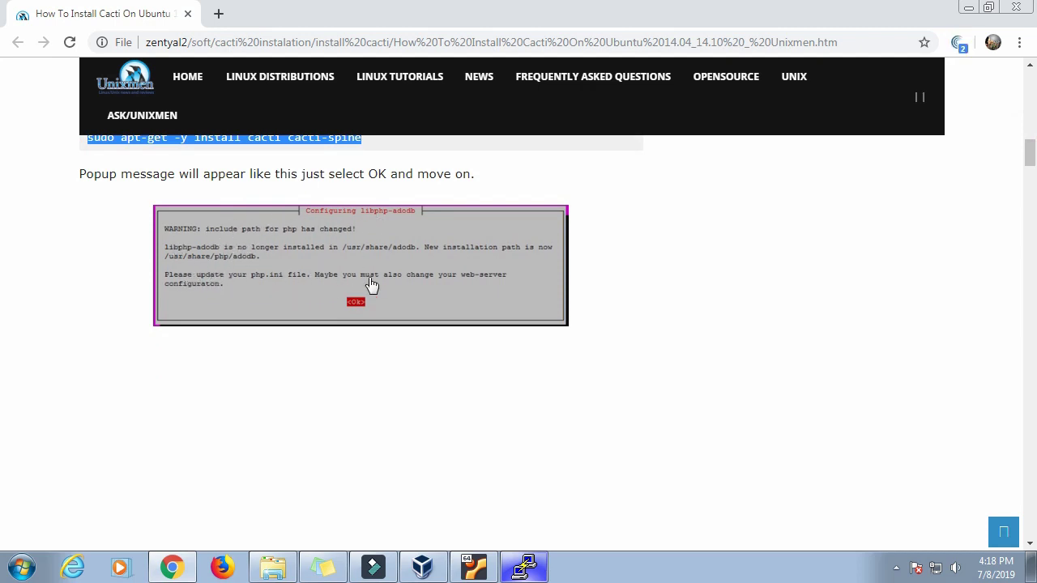
click(544, 573)
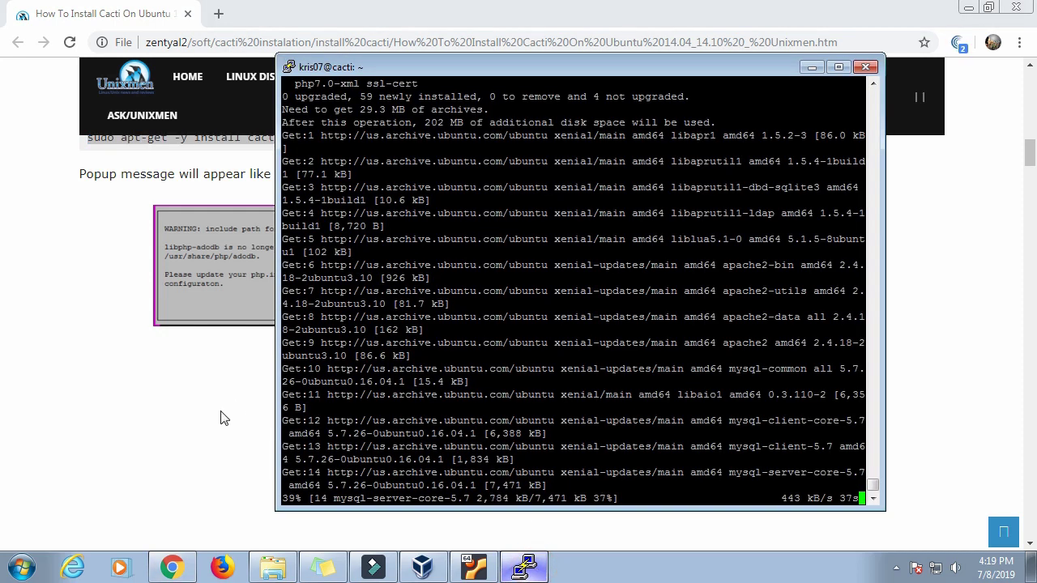
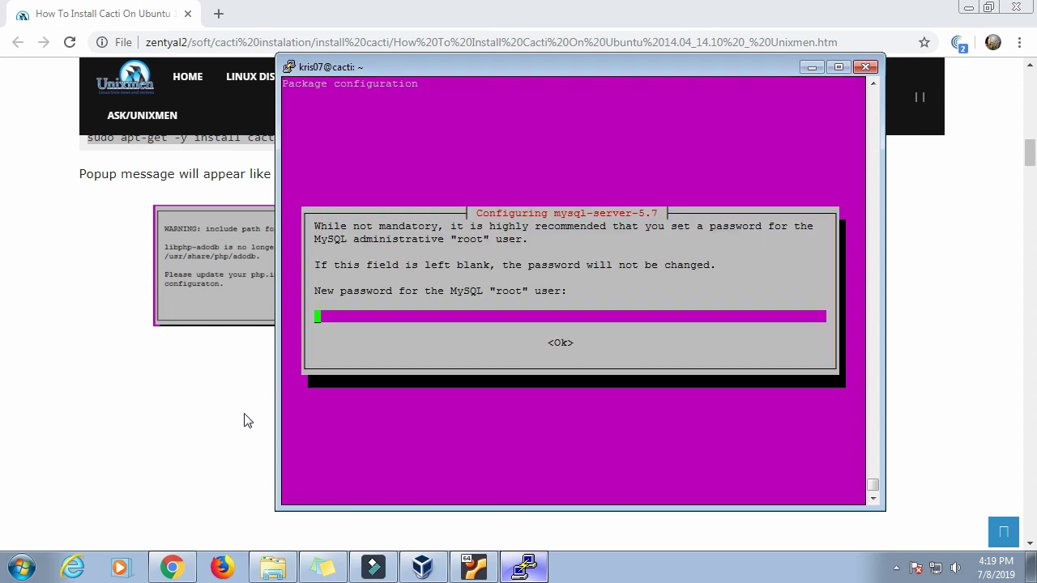
Step: Enter the new MySQL root password in the package configuration prompt
text(**)
key(BackSpace)
key(BackSpace)
text(**)
key(BackSpace)
key(BackSpace)
text(****)
key(BackSpace)
key(BackSpace)
key(BackSpace)
key(BackSpace)
text(******)
key(Return)
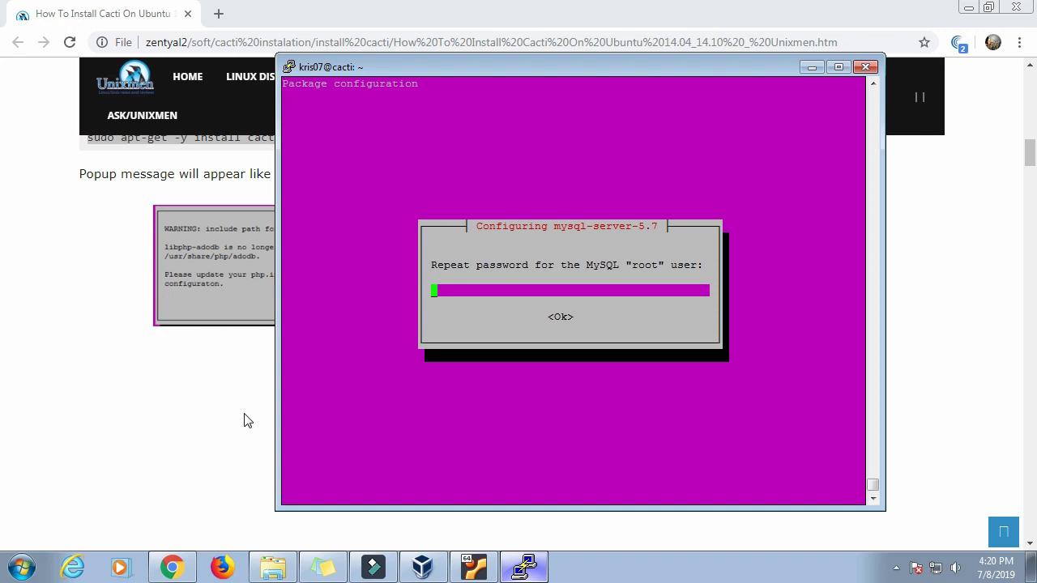
Step: Repeat the MySQL root password and keep apache2 as Cacti's web server
text(****)
key(Tab)
key(Return)
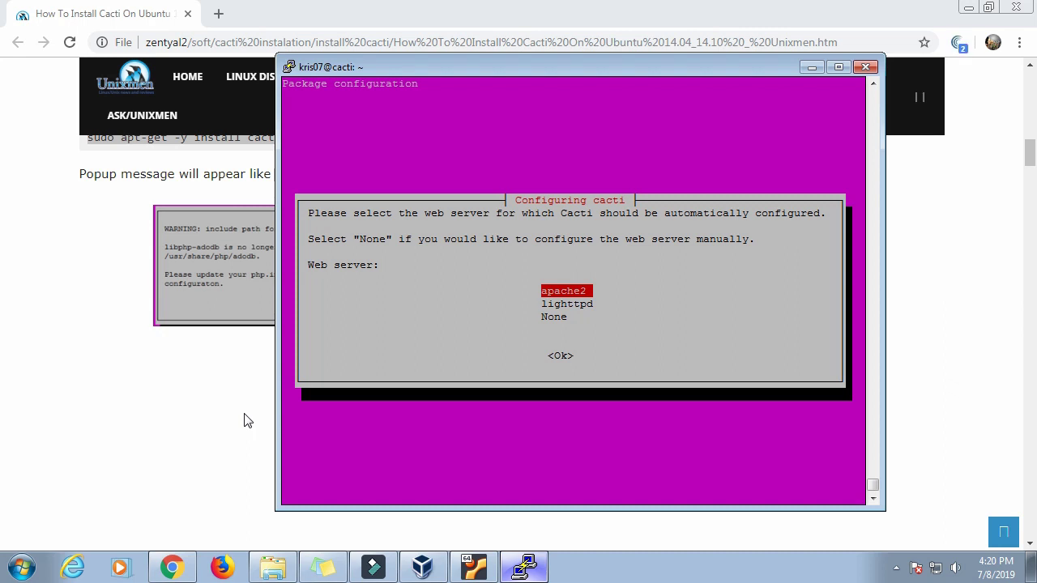
key(Tab)
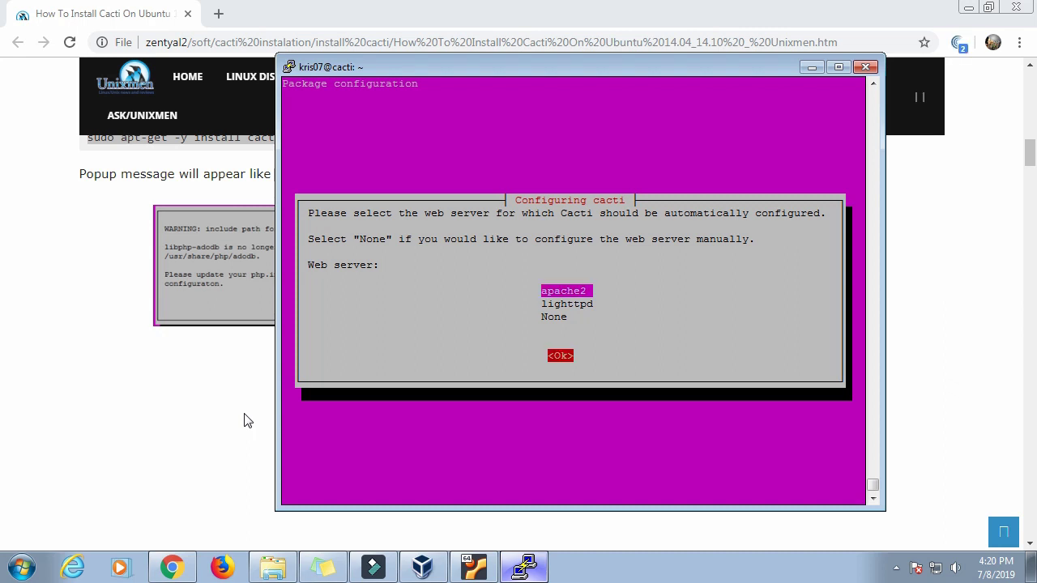
key(Return)
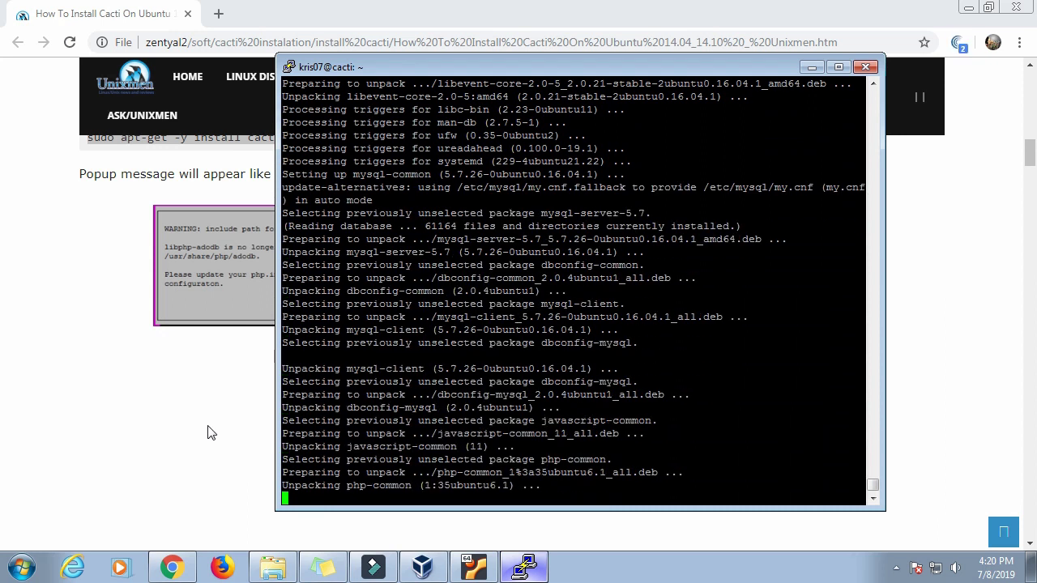
Step: Copy the snmpd start command from the Unixmen tutorial and return to PuTTY
click(143, 405)
scroll(143, 405, down, 5)
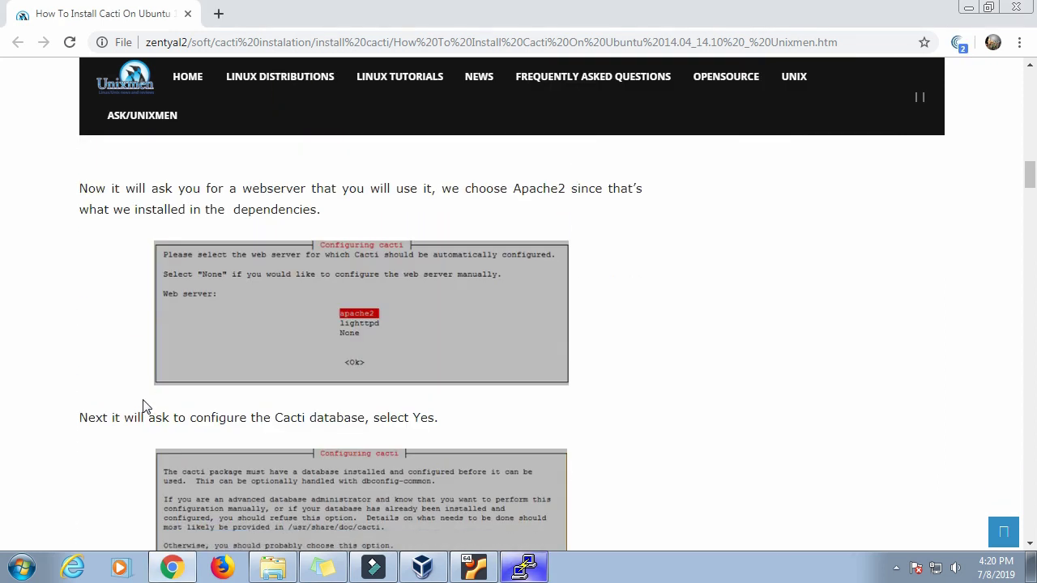
scroll(145, 407, down, 3)
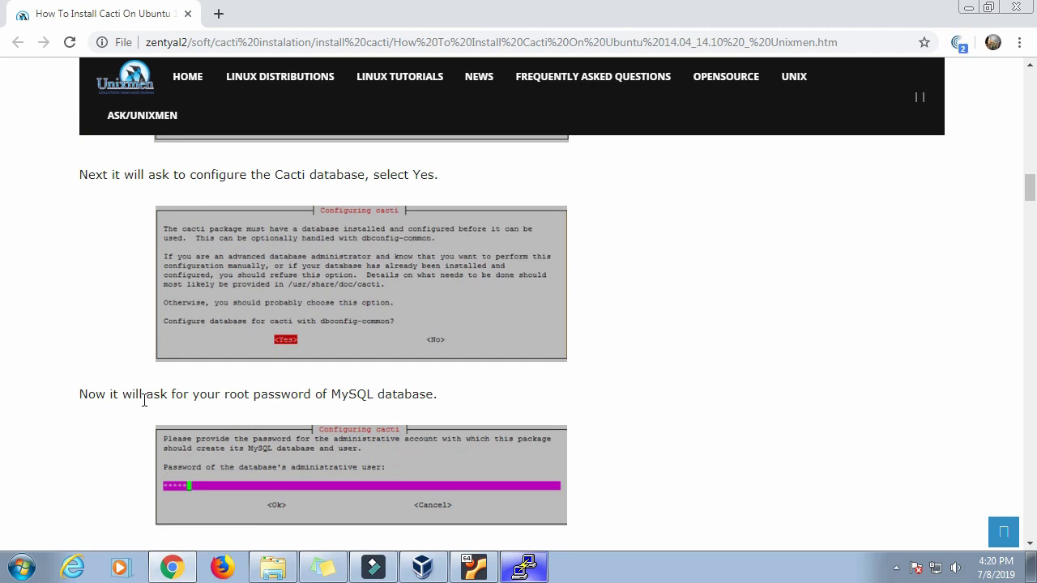
scroll(144, 400, down, 5)
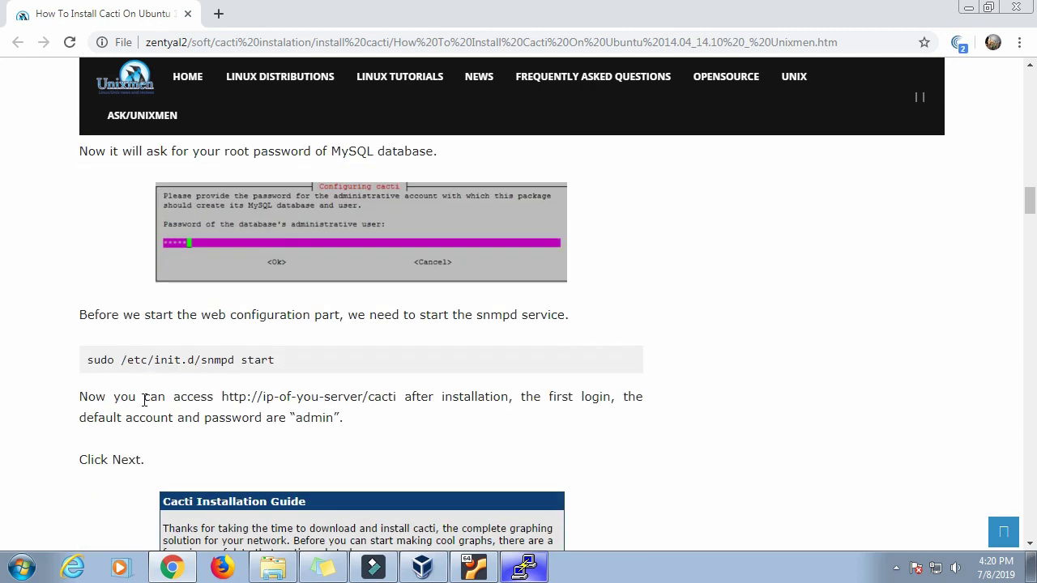
scroll(151, 349, up, 2)
drag(81, 317, 556, 309)
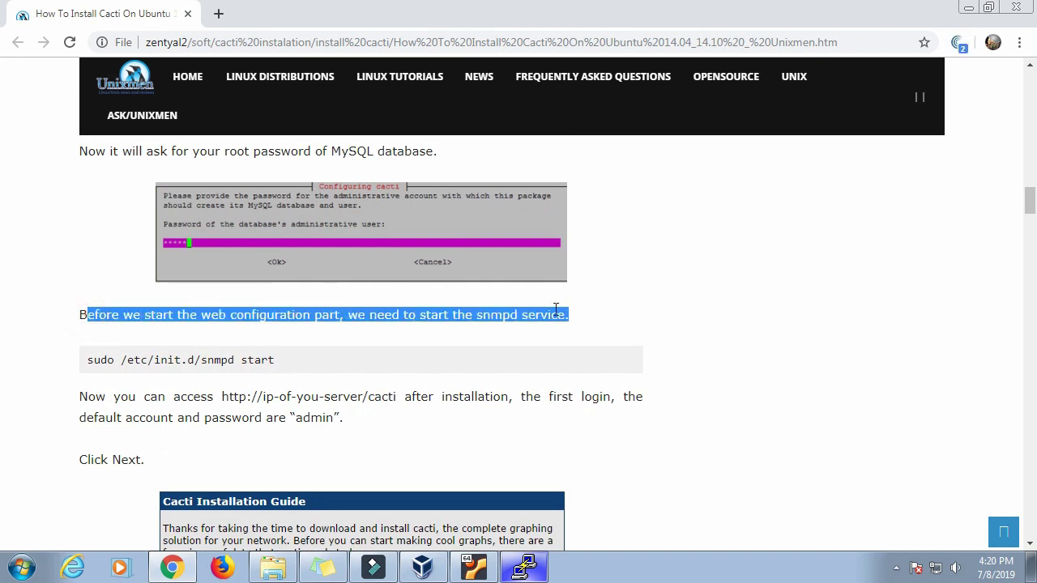
drag(86, 362, 301, 364)
right_click(266, 359)
click(296, 372)
click(525, 567)
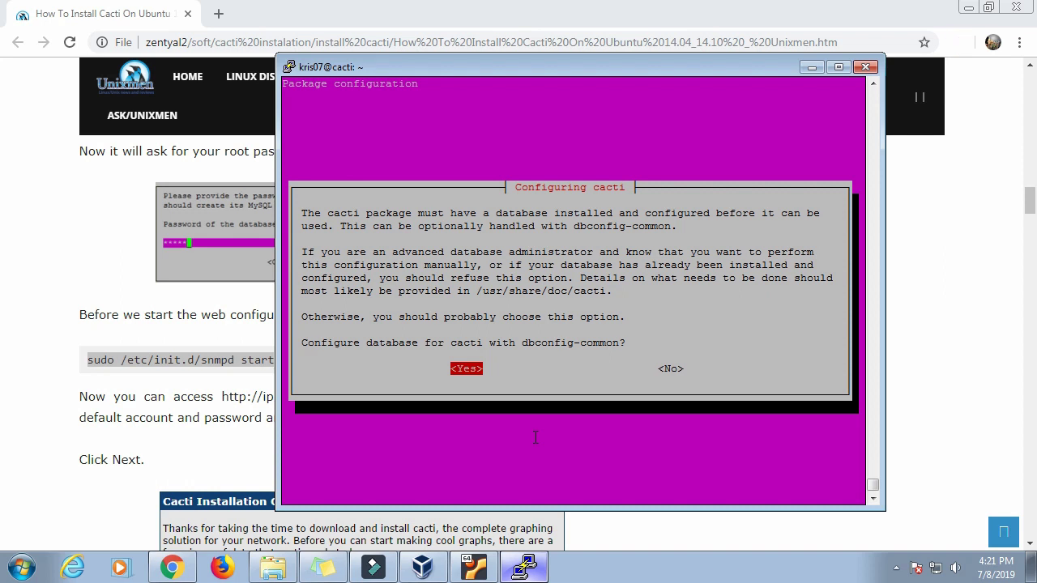
Step: Accept dbconfig-common setup for Cacti's database and enter and confirm the cacti MySQL application password
key(Return)
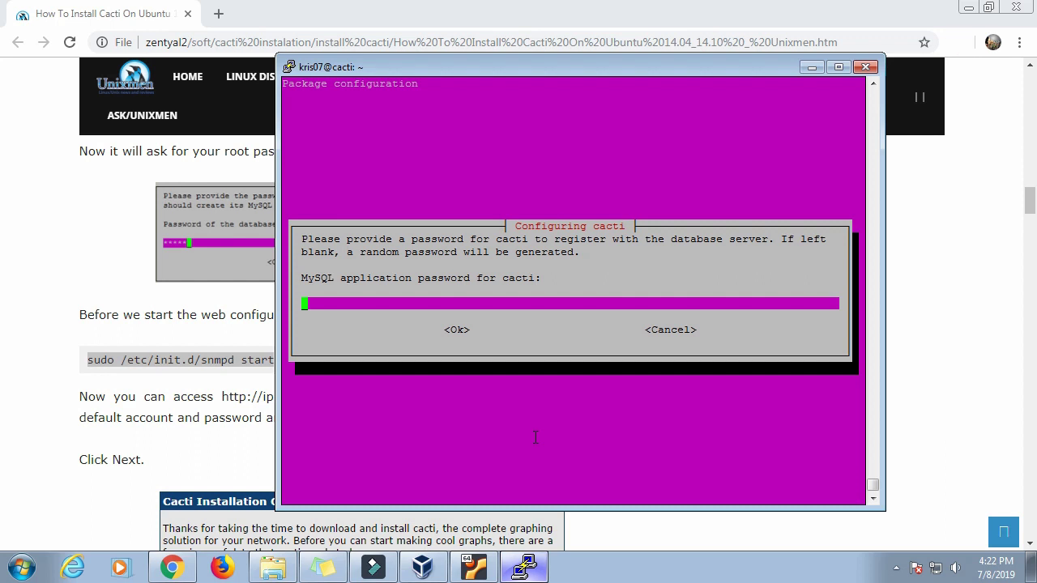
text(******)
key(Tab)
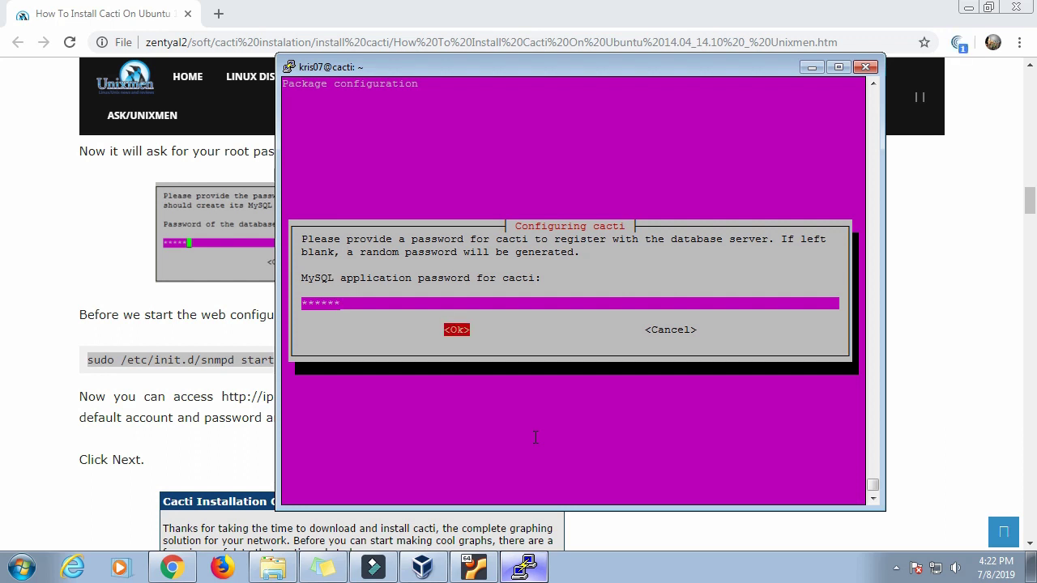
key(Return)
text(******)
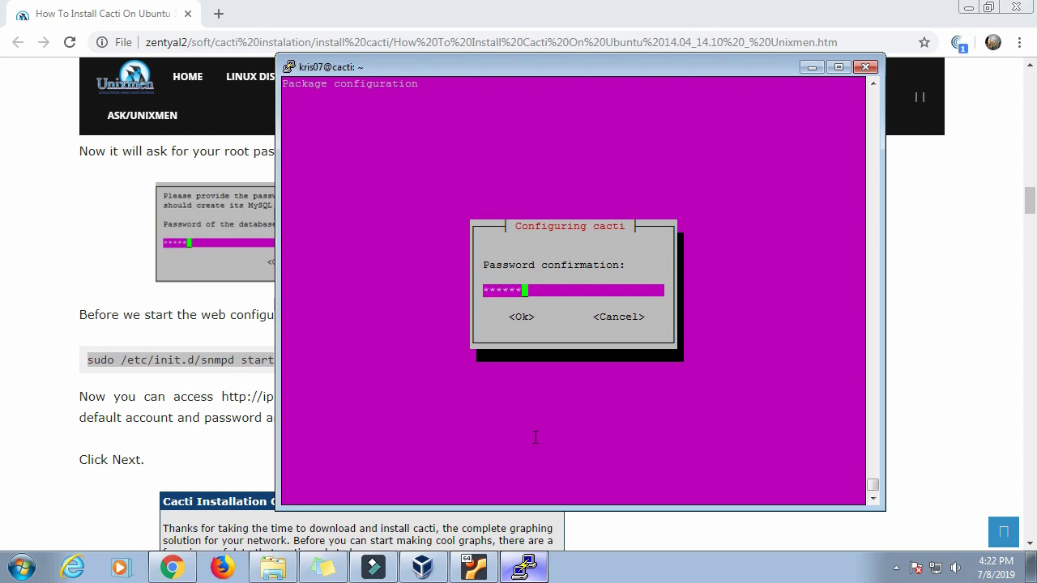
key(Tab)
key(Return)
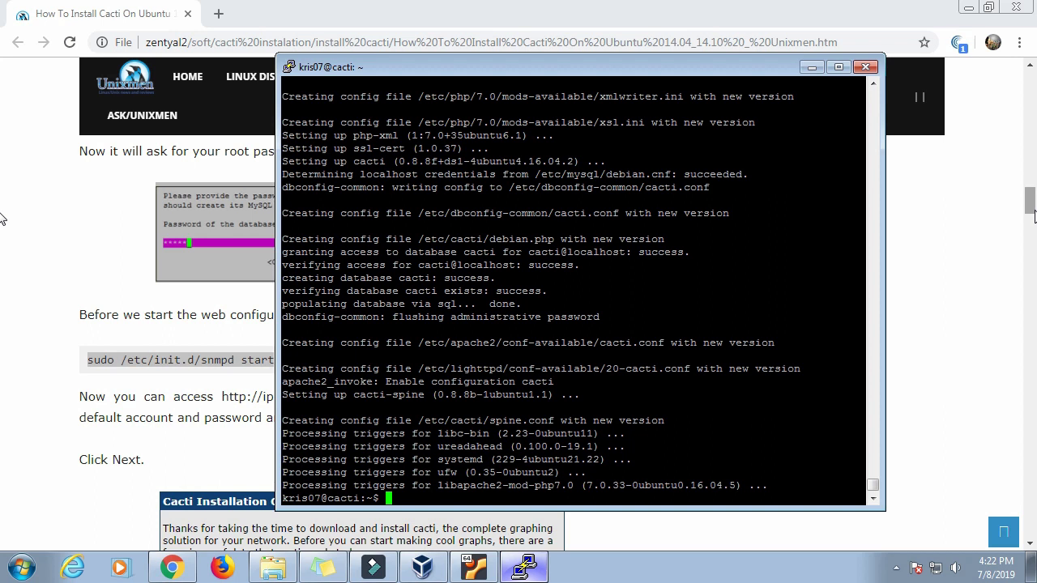
Step: Copy the selected snmpd command text from the tutorial and switch to PuTTY
drag(1034, 212, 1034, 218)
drag(2, 223, 2, 219)
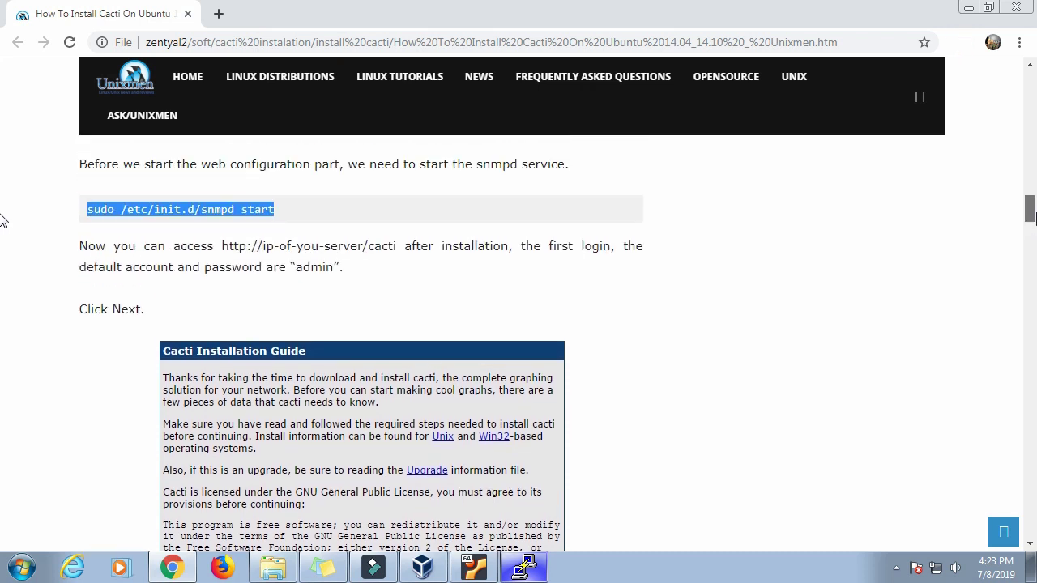
right_click(269, 208)
click(296, 224)
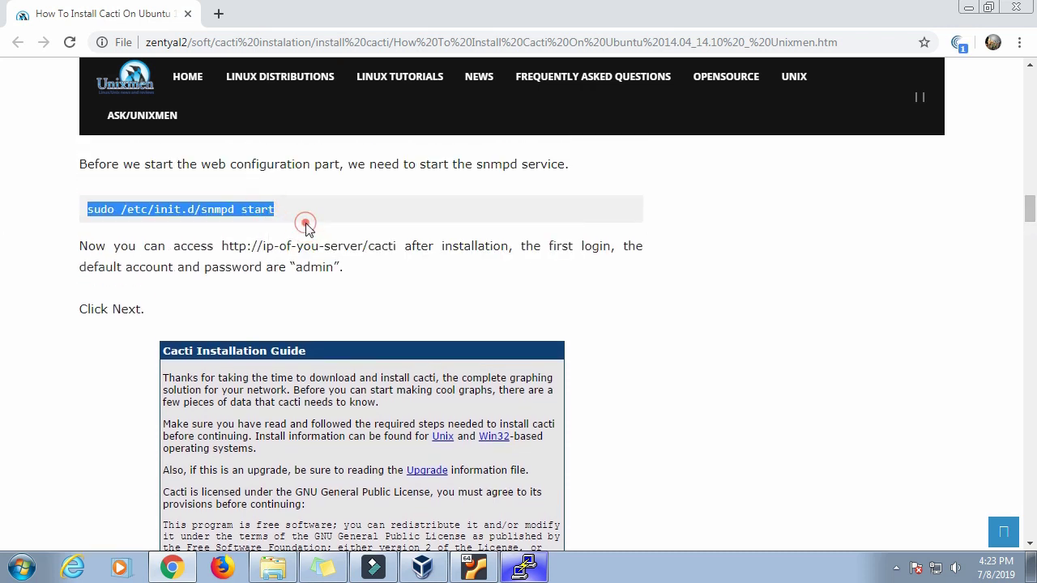
click(536, 570)
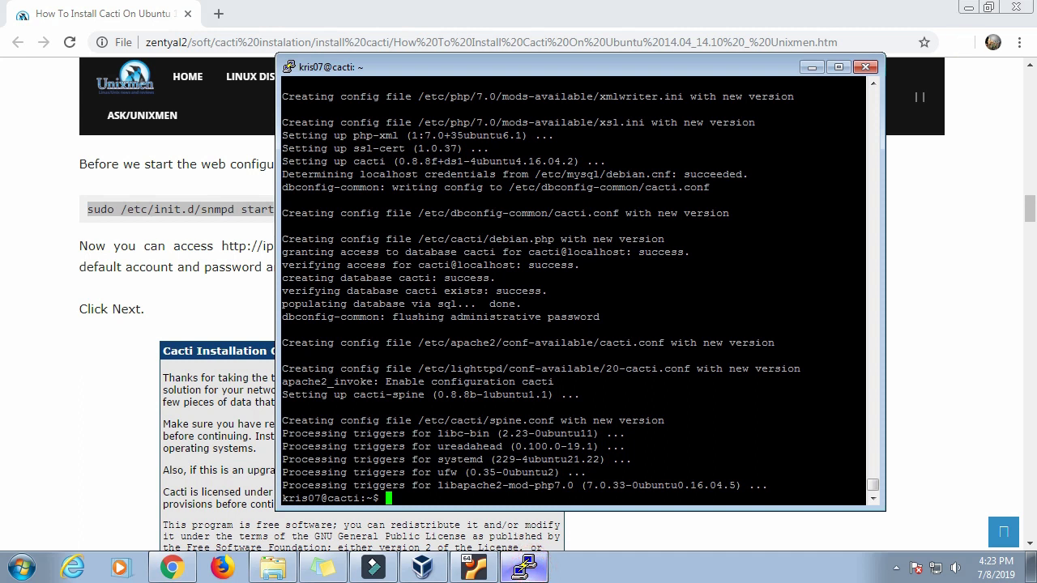
Step: Copy the full 'sudo /etc/init.d/snmpd start' line and run it in PuTTY
click(232, 315)
scroll(239, 318, up, 2)
drag(87, 328, 598, 332)
click(77, 331)
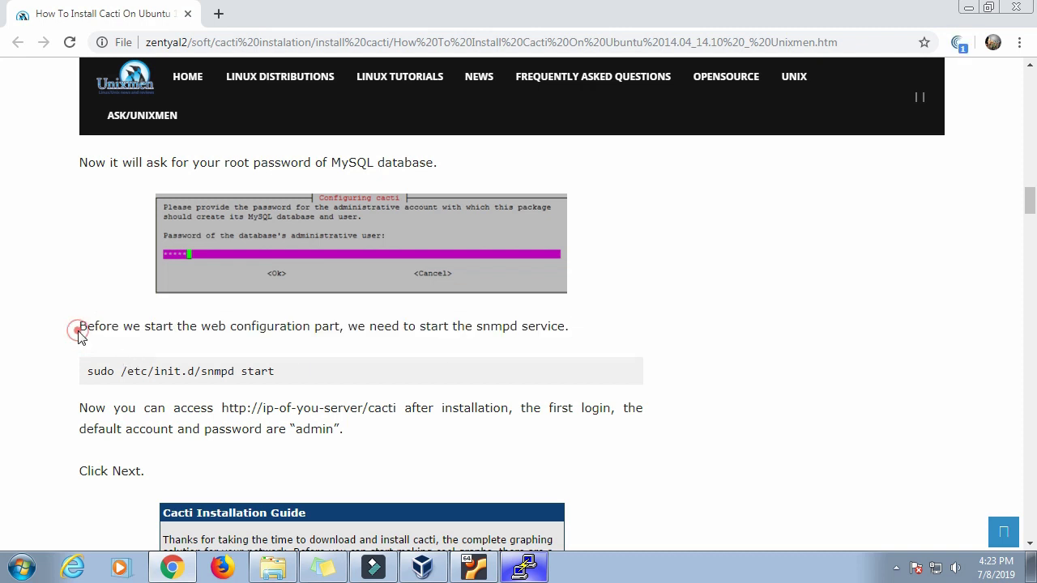
triple_click(101, 371)
right_click(102, 371)
click(117, 379)
click(524, 567)
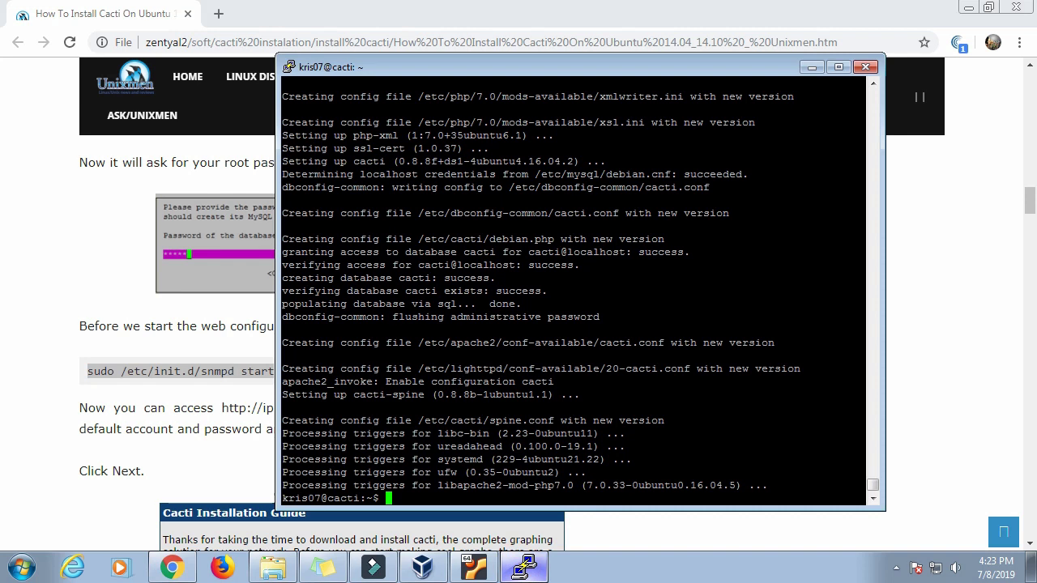
right_click(538, 491)
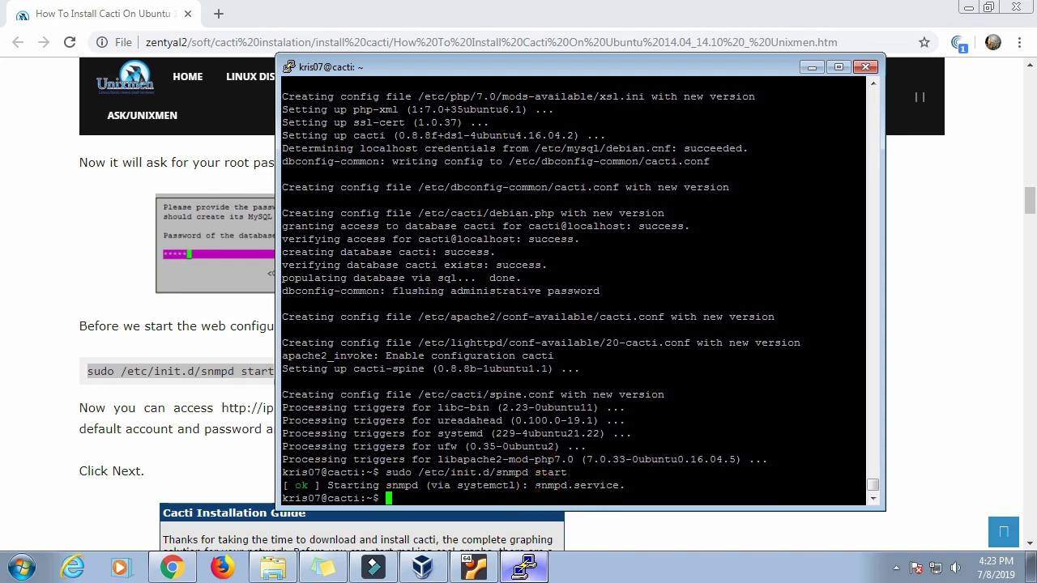
key(Return)
key(Return)
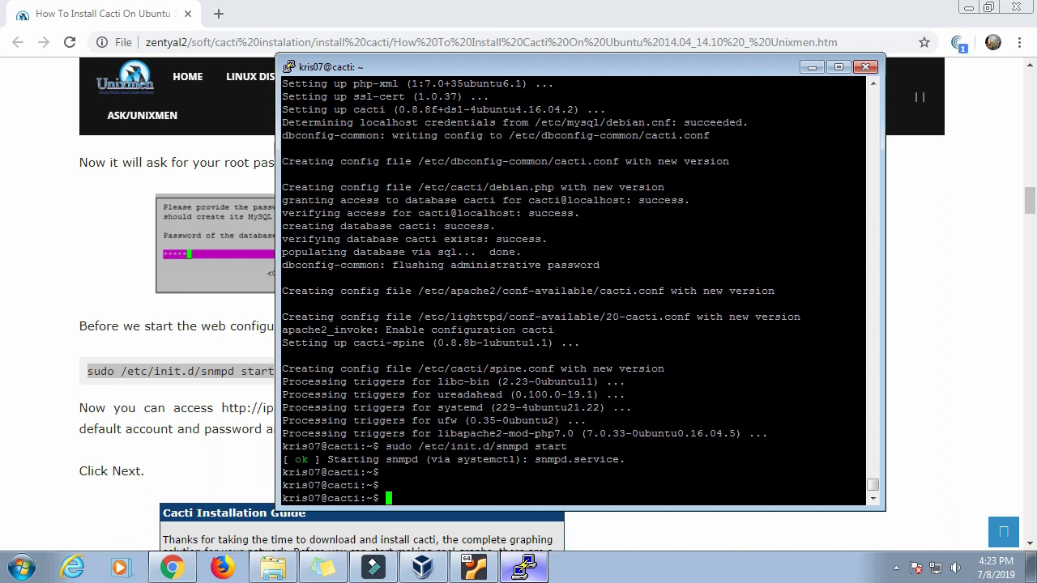
Step: Read the next tutorial section in Chrome, then go back to the PuTTY terminal
click(193, 353)
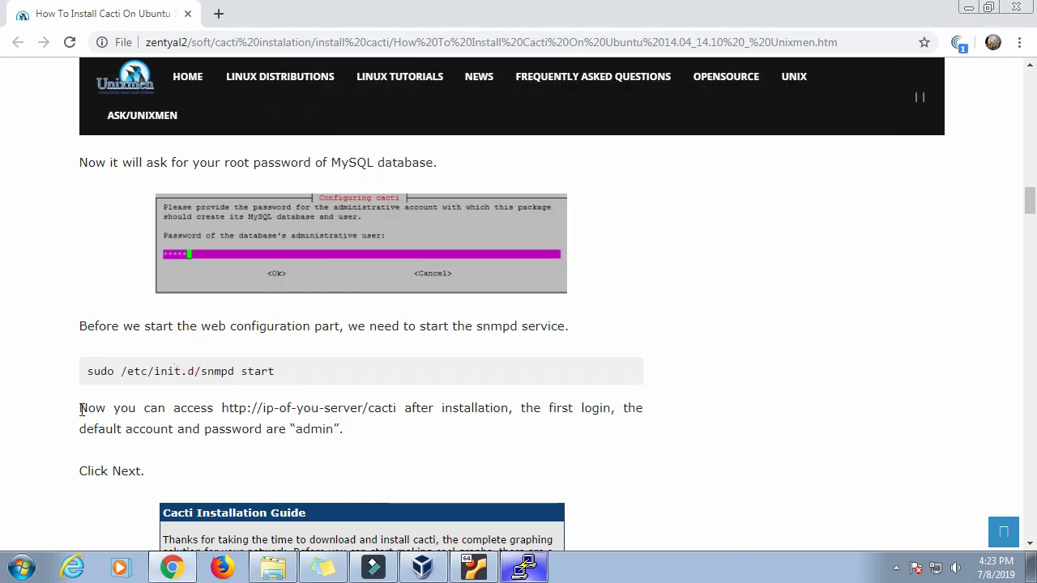
scroll(396, 366, down, 3)
drag(79, 165, 629, 206)
click(437, 178)
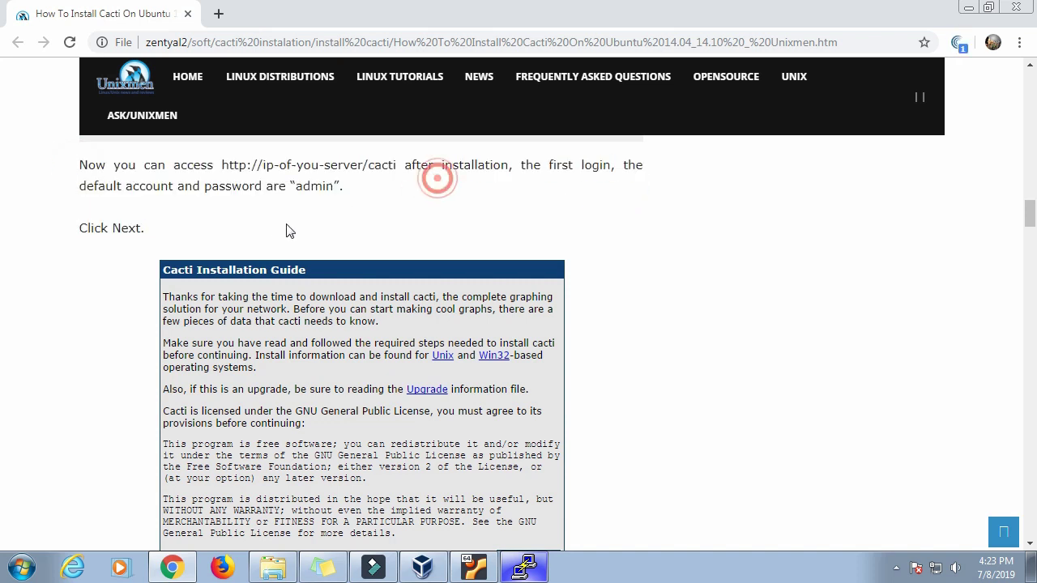
click(524, 567)
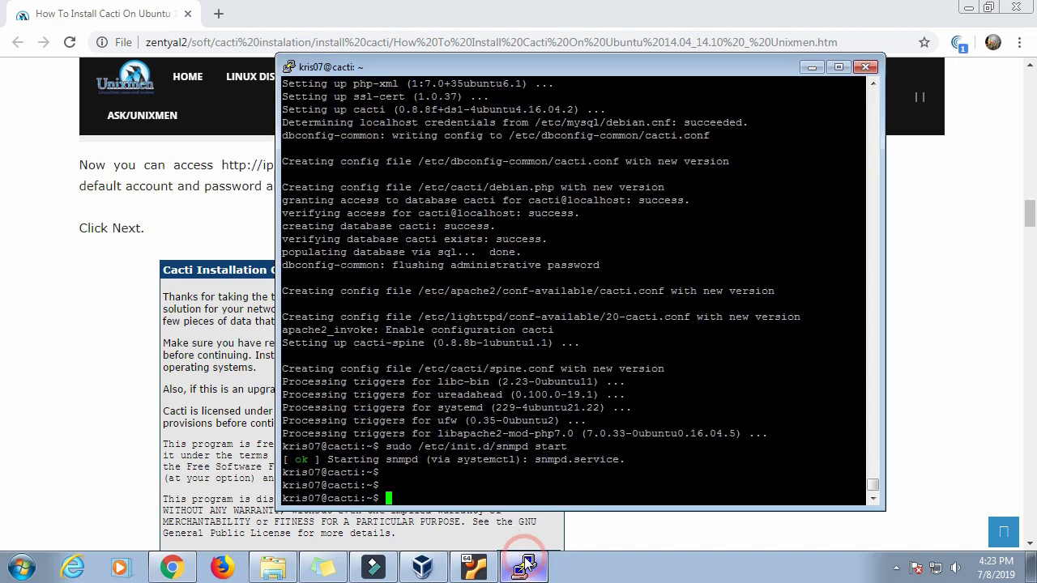
Step: Open a new Chrome tab and start entering the server's 192.168.0. address
click(219, 15)
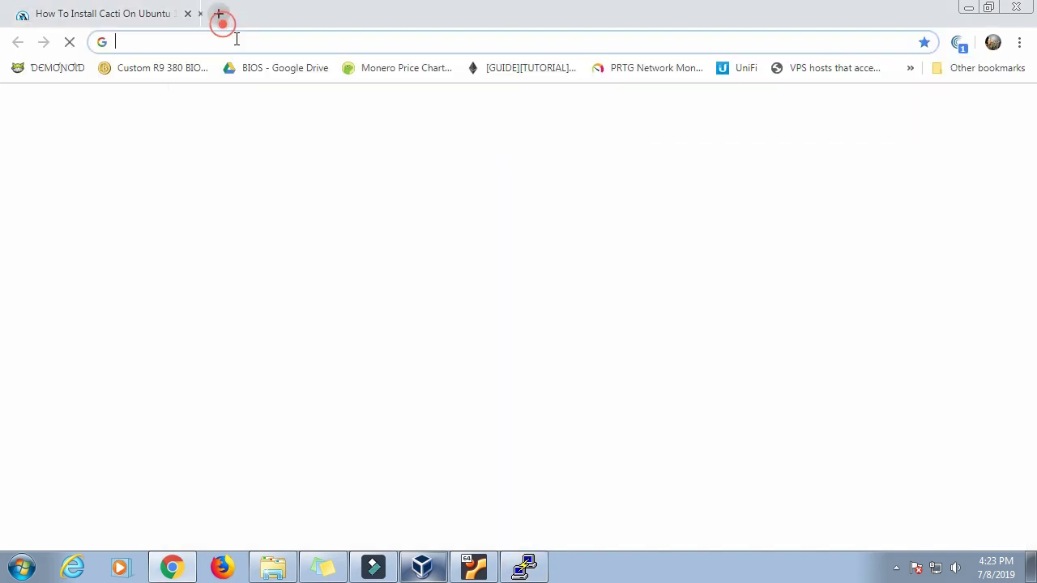
text(92)
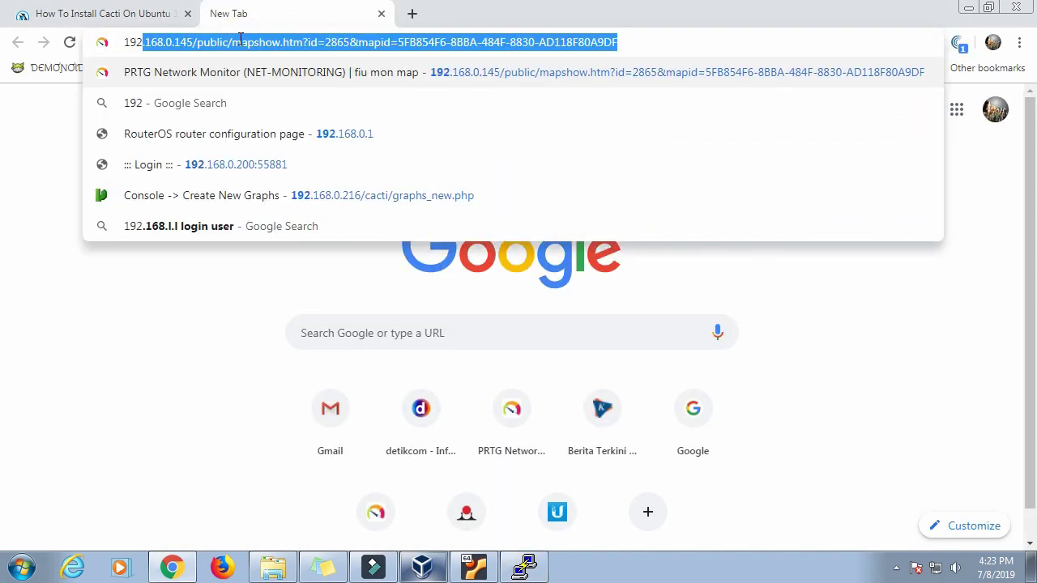
click(632, 45)
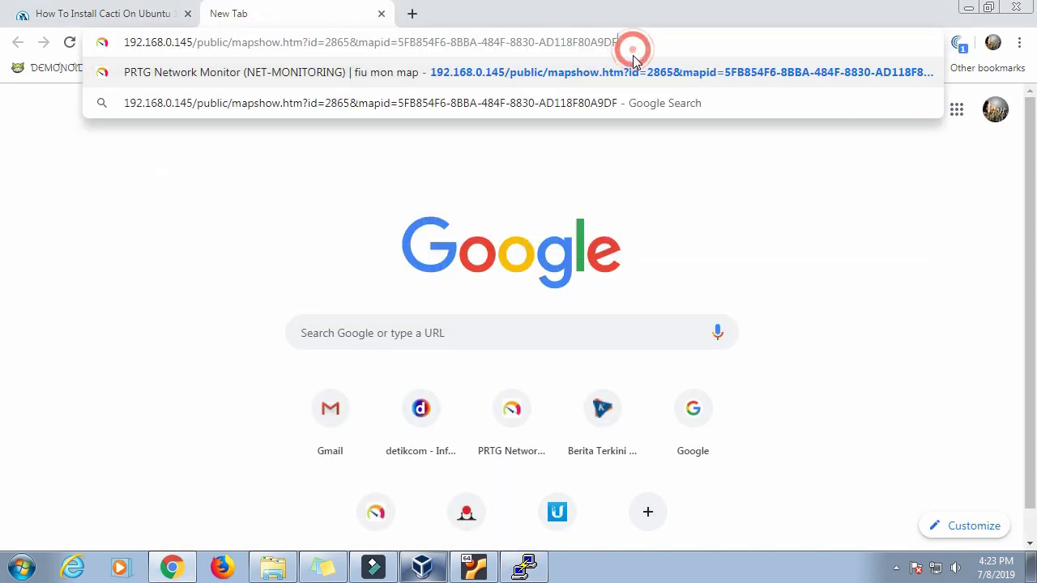
key(BackSpace)
key(BackSpace)
key(BackSpace)
key(BackSpace)
key(BackSpace)
key(BackSpace)
key(BackSpace)
key(BackSpace)
key(BackSpace)
key(BackSpace)
key(BackSpace)
key(BackSpace)
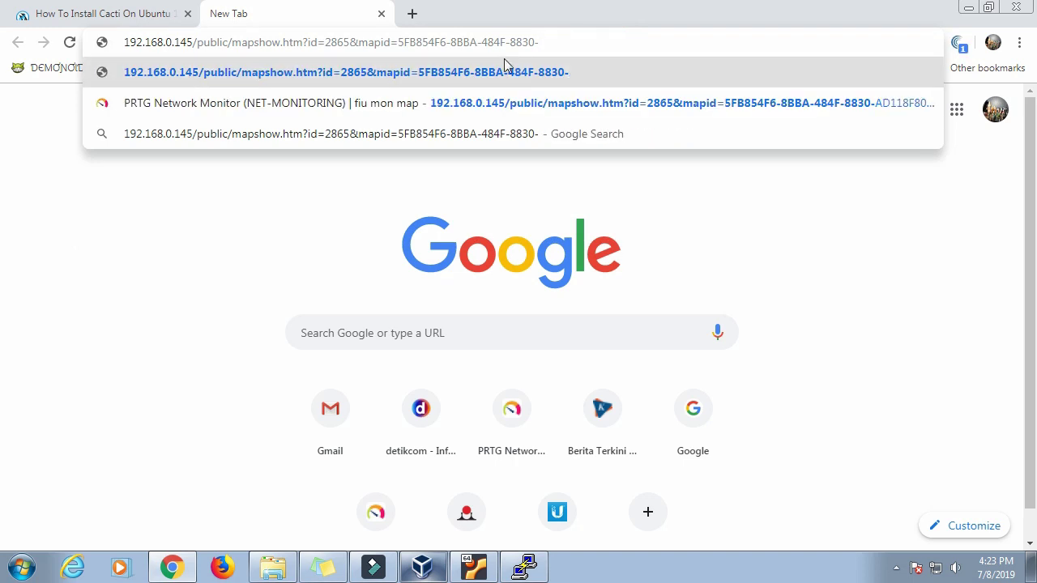
key(ctrl+a)
text(192.16)
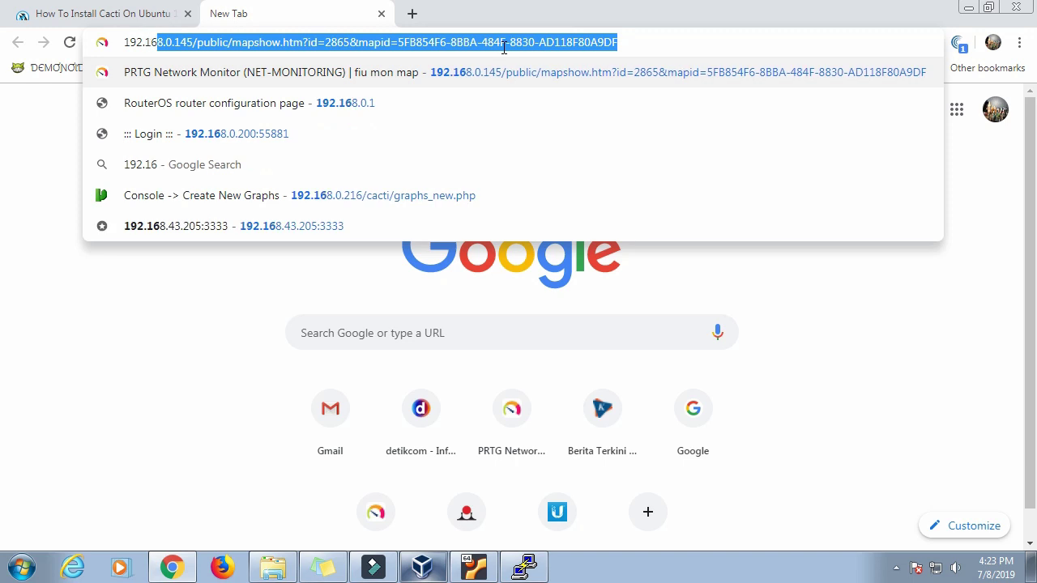
text(8.0.)
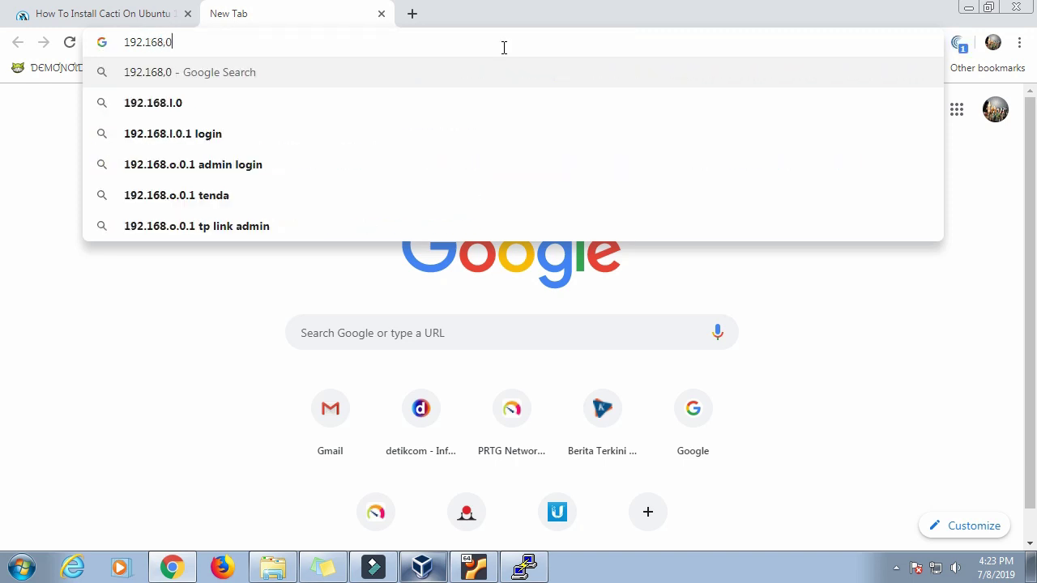
key(BackSpace)
key(BackSpace)
key(BackSpace)
text(.0.1)
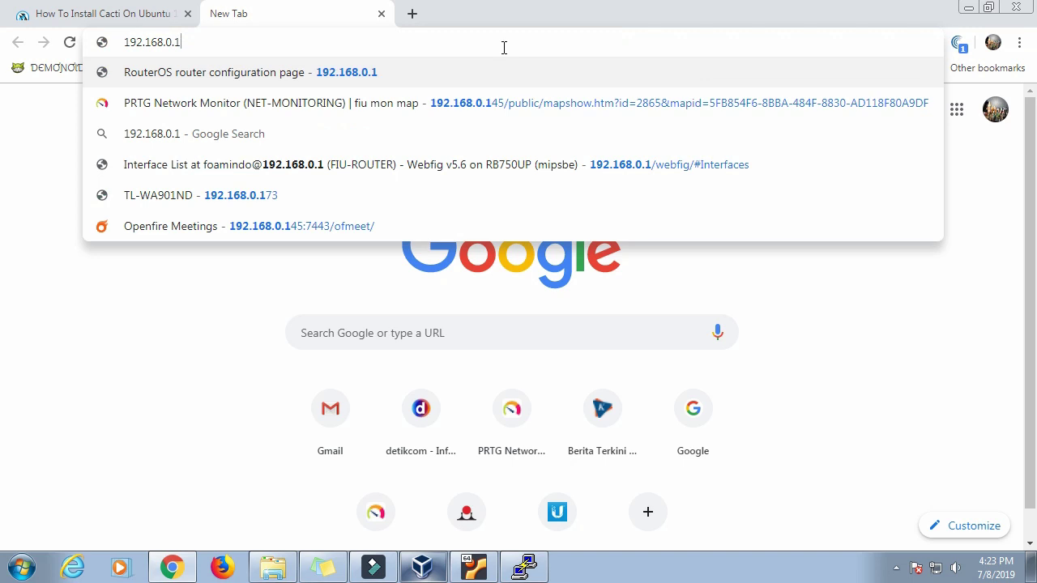
Step: Run ifconfig to find the server IP, then load 192.168.0.162/cacti in Chrome
click(525, 568)
text(ifconfig)
key(Return)
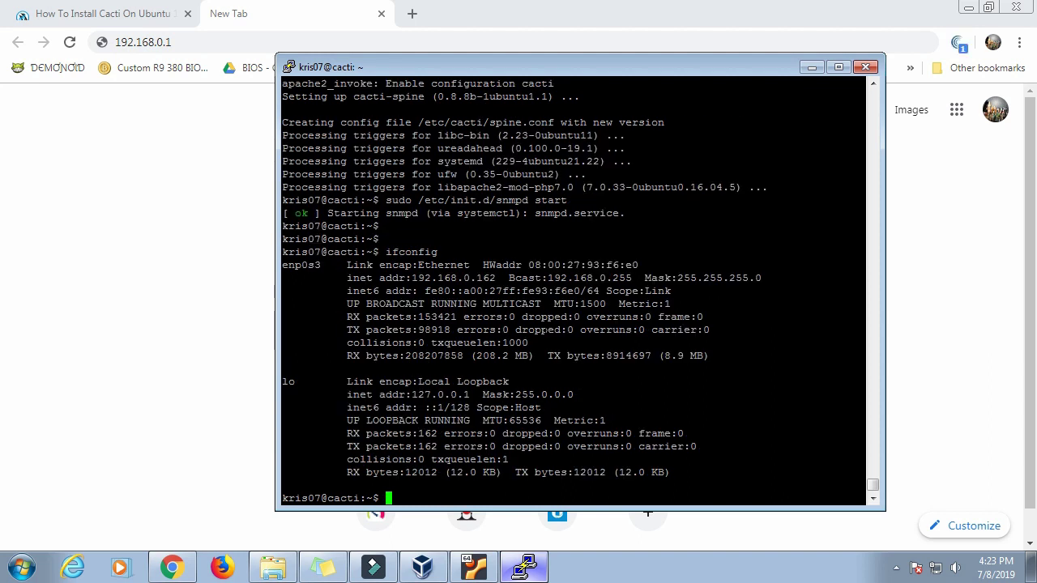
click(224, 39)
text(192.168.0.162)
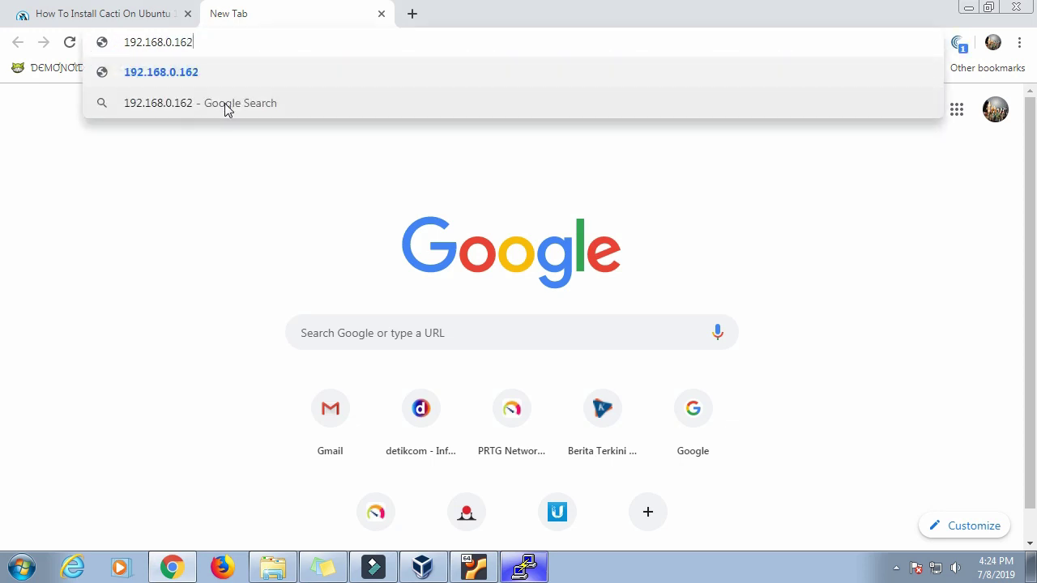
text(/ca)
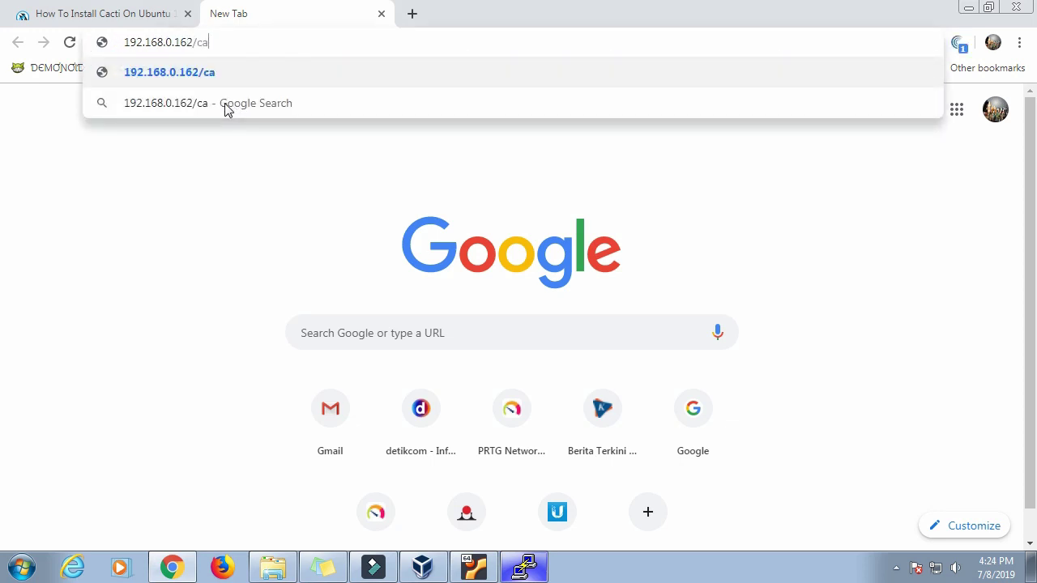
text(cti)
key(Return)
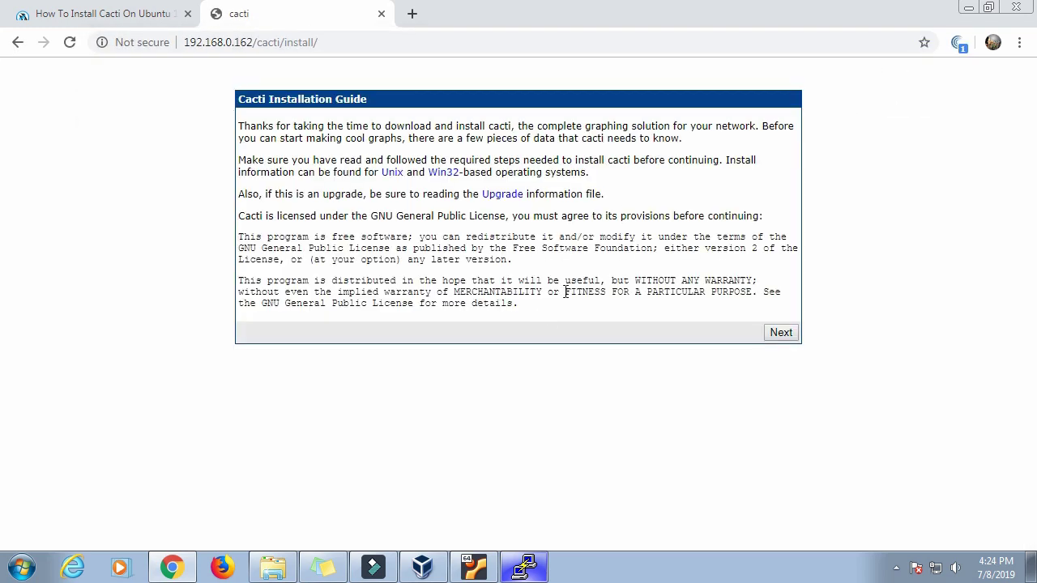
Step: Go past the installer introduction and keep New Install as the installation type
drag(242, 99, 557, 128)
drag(669, 160, 697, 204)
click(781, 333)
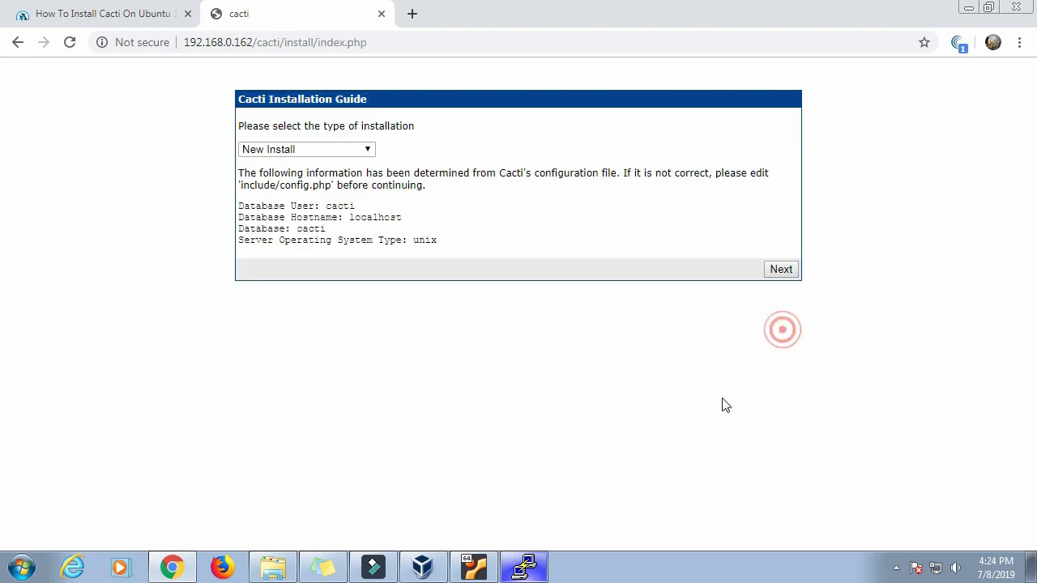
click(367, 149)
click(366, 148)
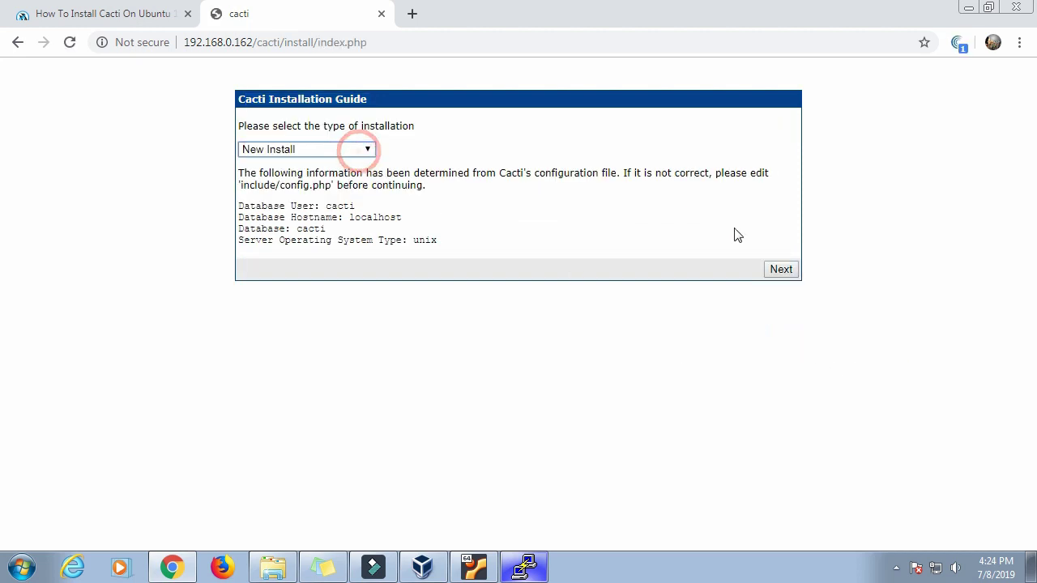
click(781, 270)
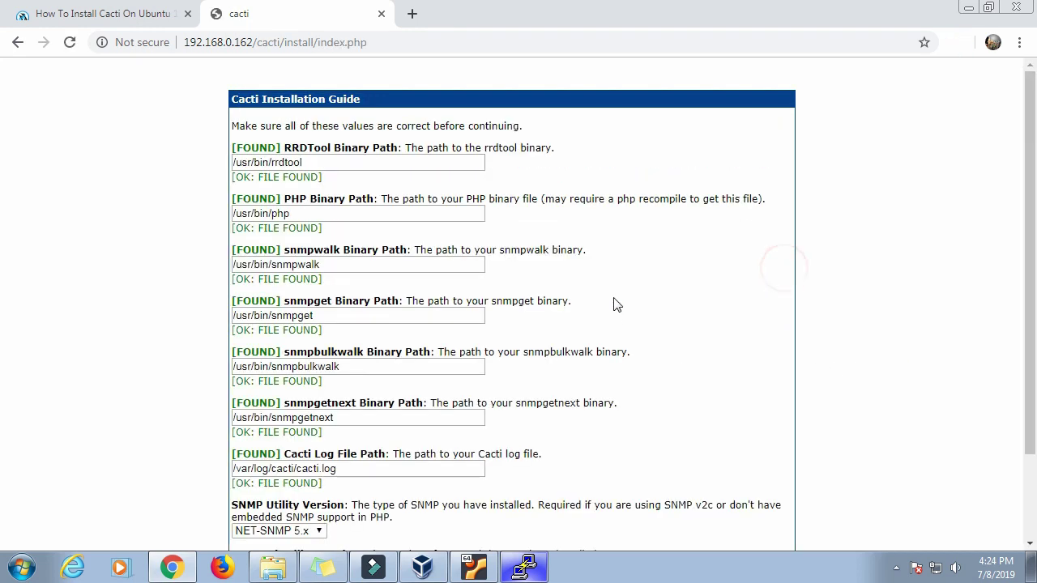
Step: Accept the found binary paths, set RRDTool Utility Version to 1.4.x, and finish
double_click(246, 150)
drag(274, 177, 268, 201)
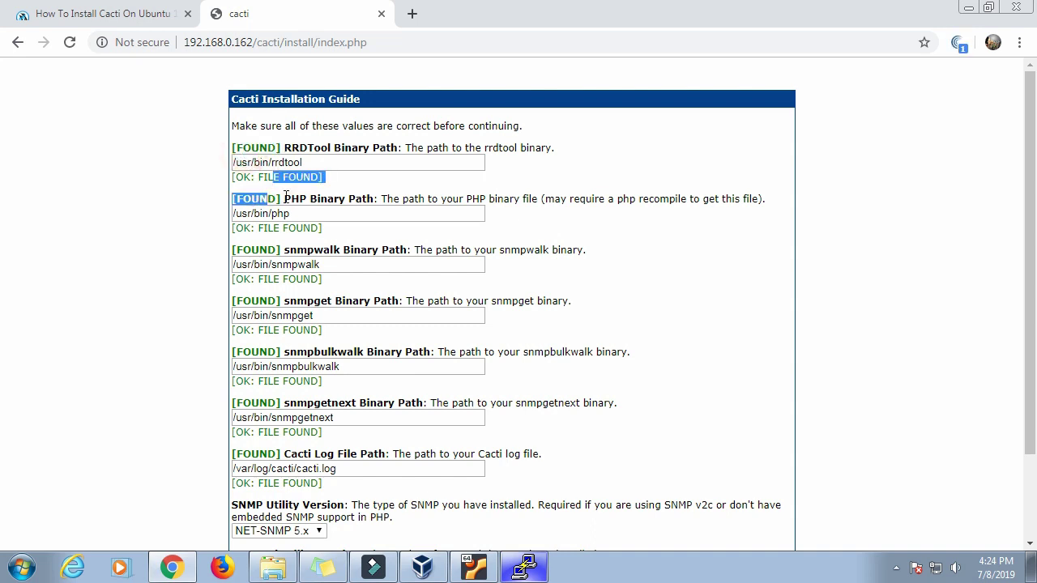
scroll(363, 285, down, 3)
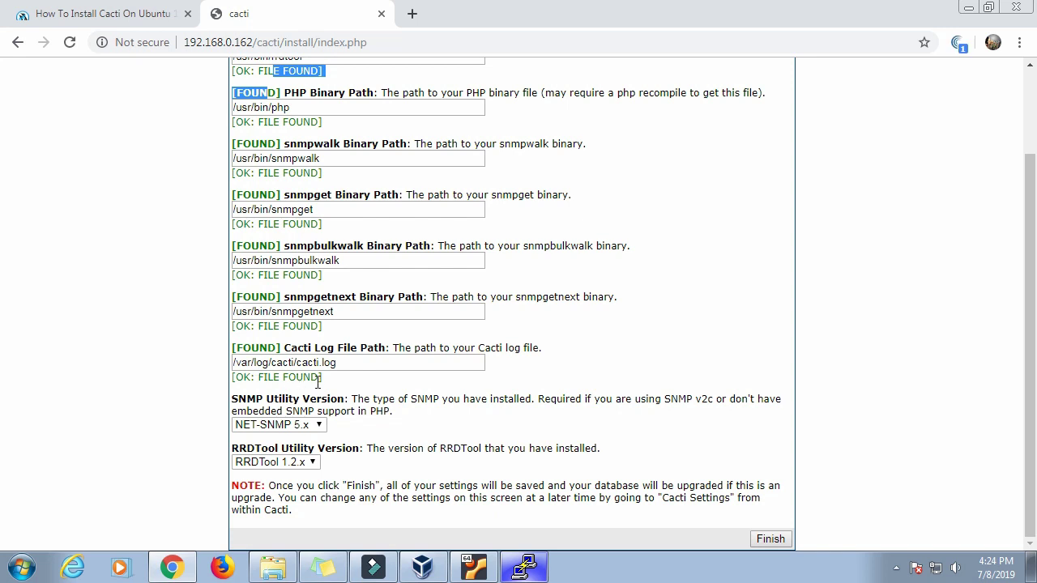
click(294, 462)
click(301, 515)
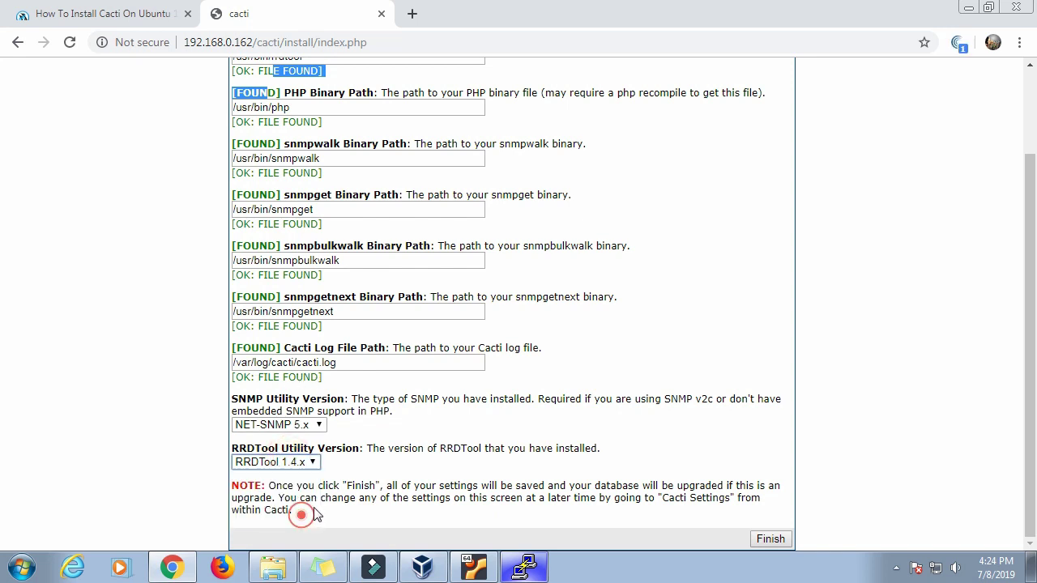
click(771, 539)
Step: Log in with the default admin account, then set and confirm a new password
text(admin)
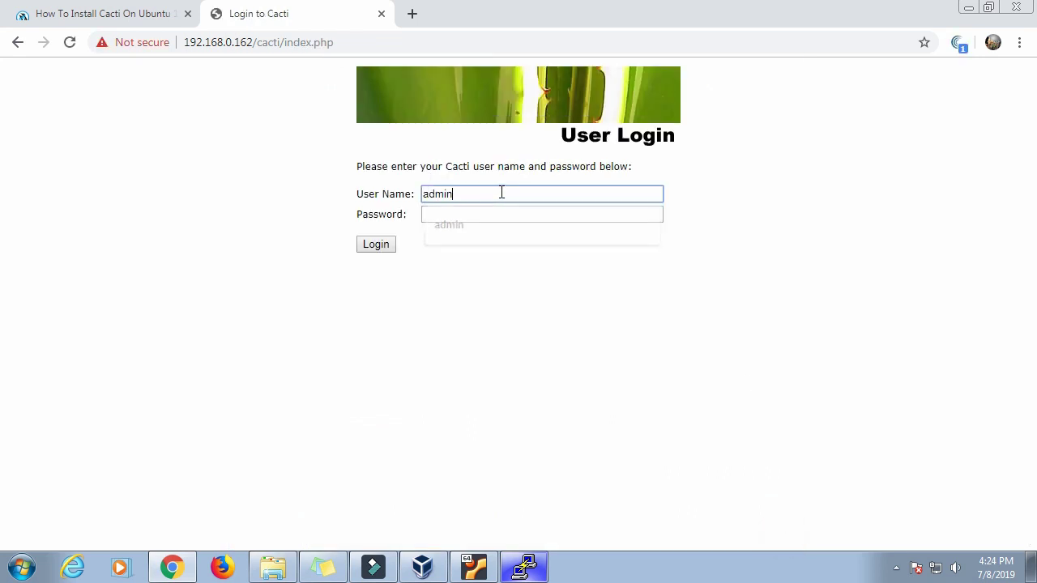
key(Tab)
text(a)
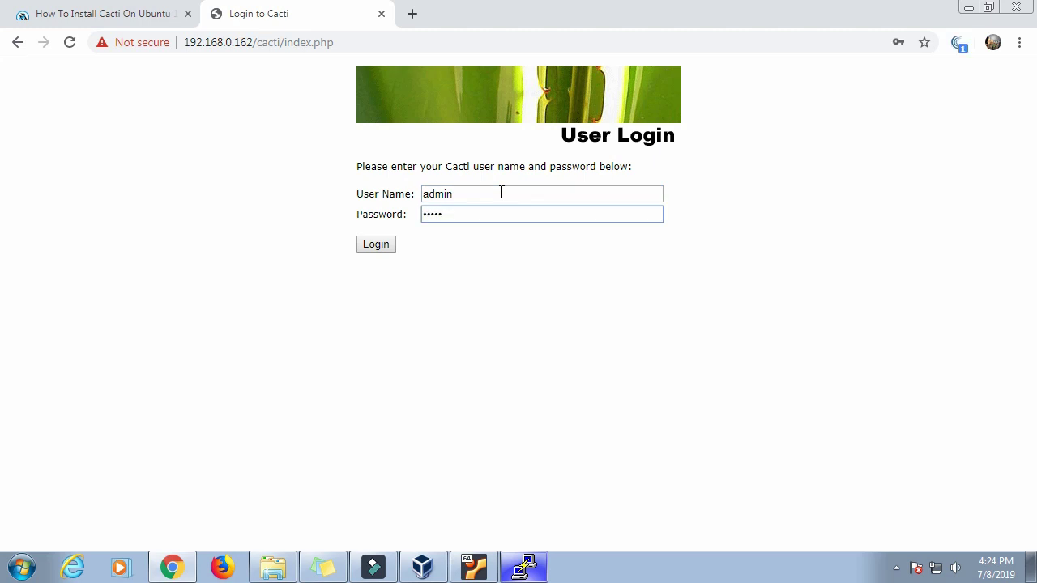
text(dmin)
key(Return)
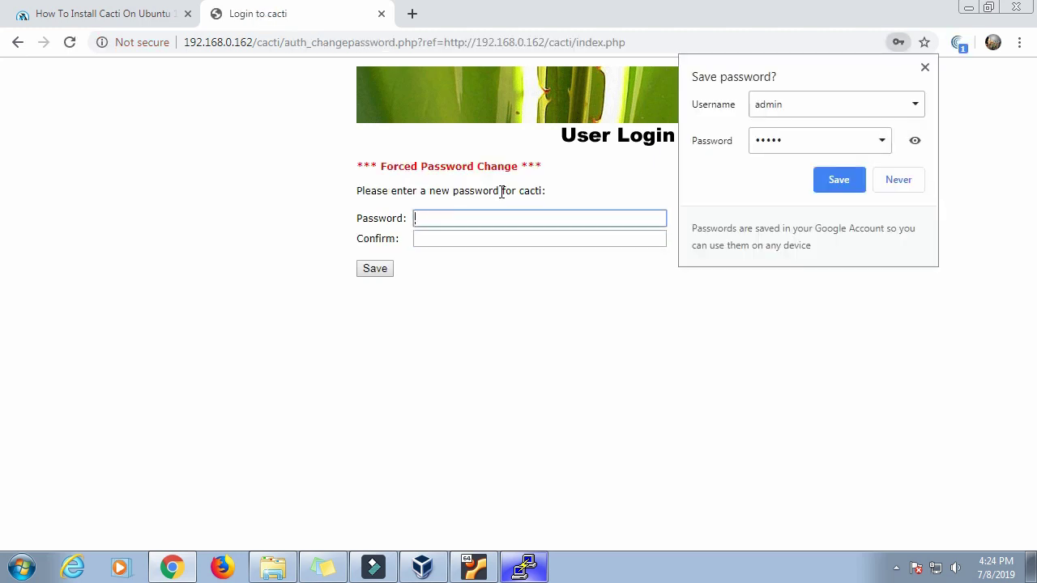
text(ad)
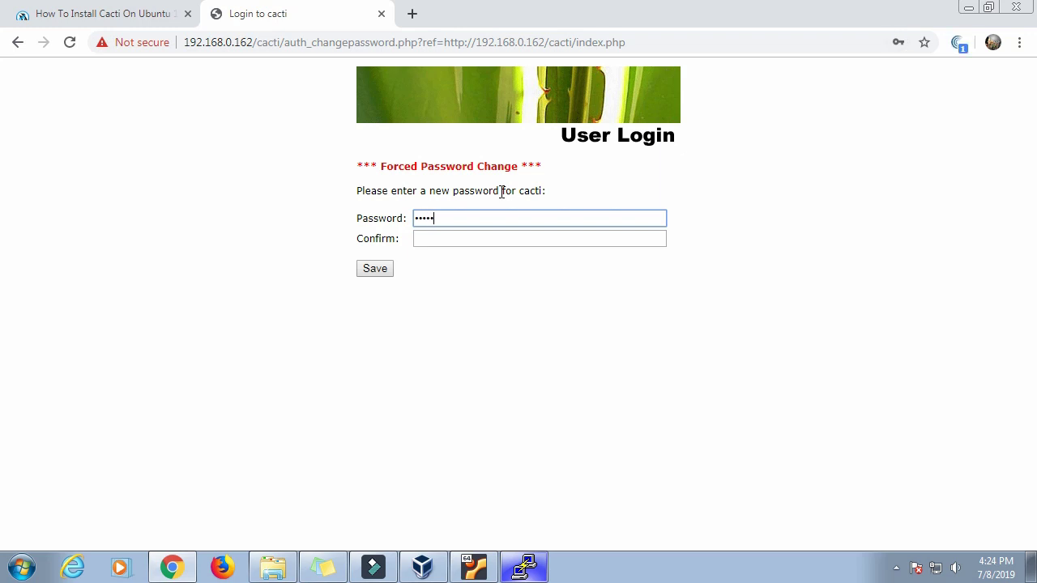
key(Tab)
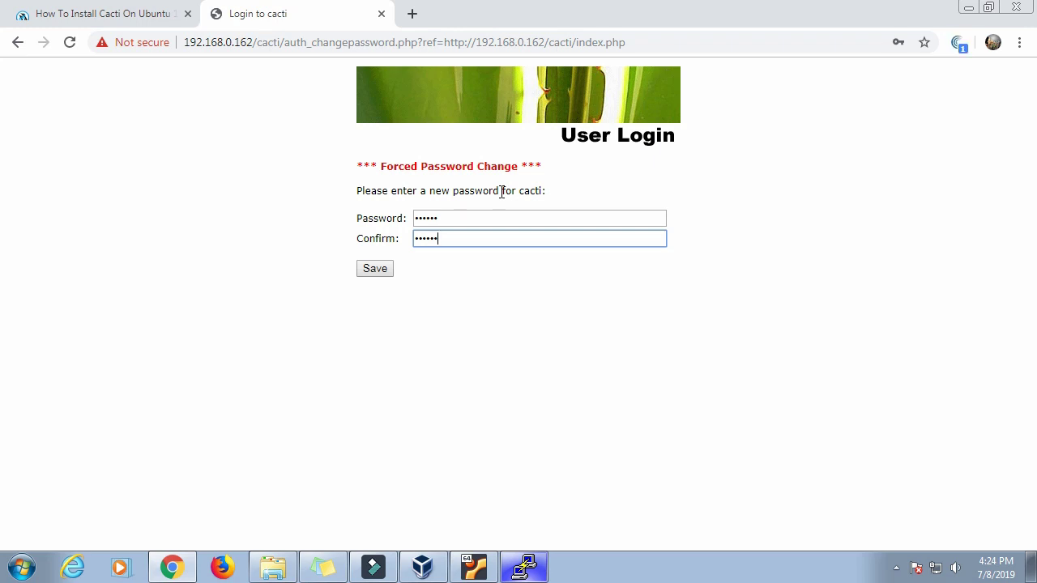
key(Return)
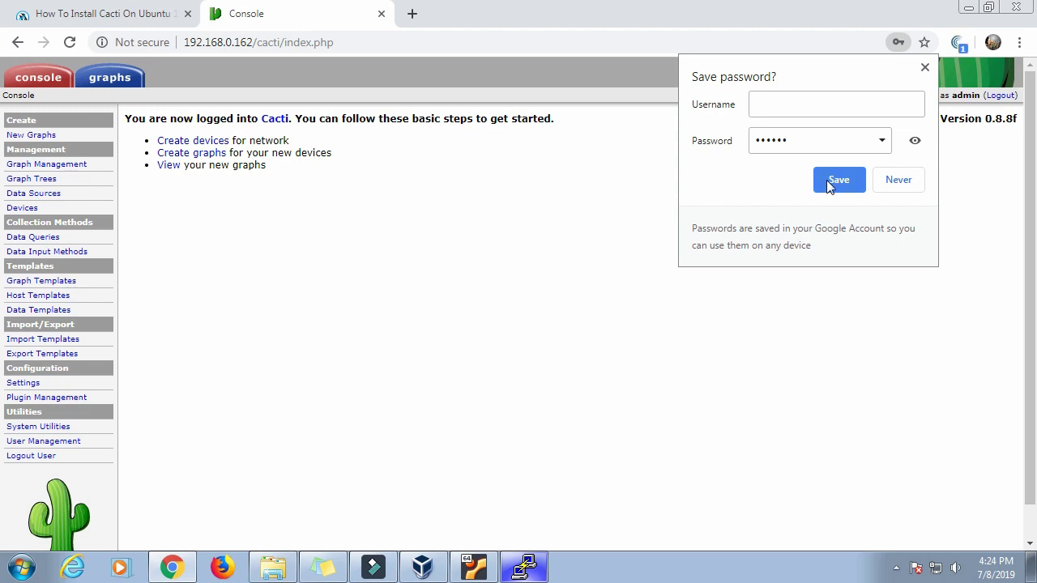
Step: Decline saving the password, then browse the Graphs, Data Sources and Data Input Methods pages
click(900, 180)
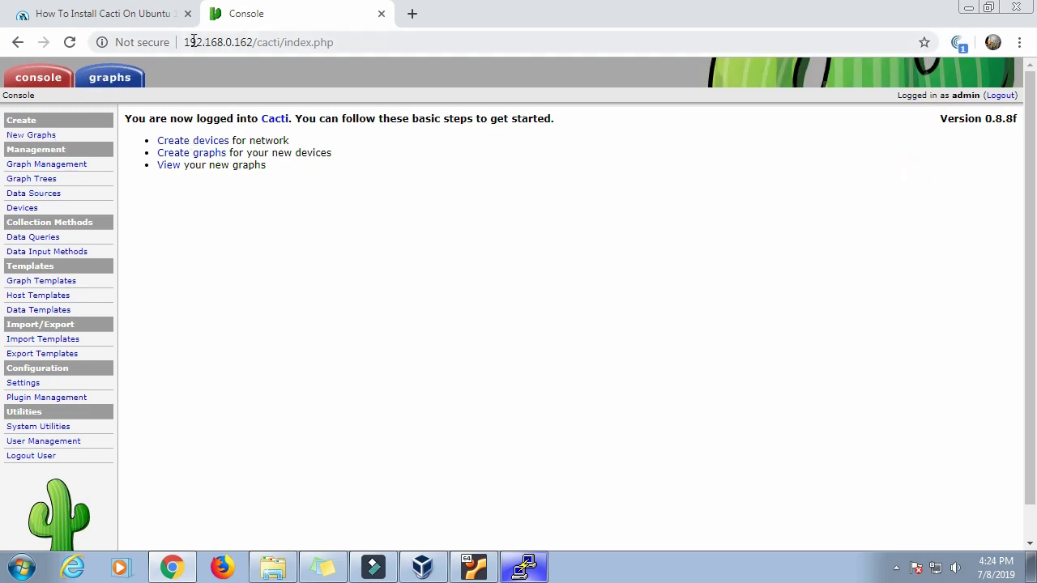
click(49, 136)
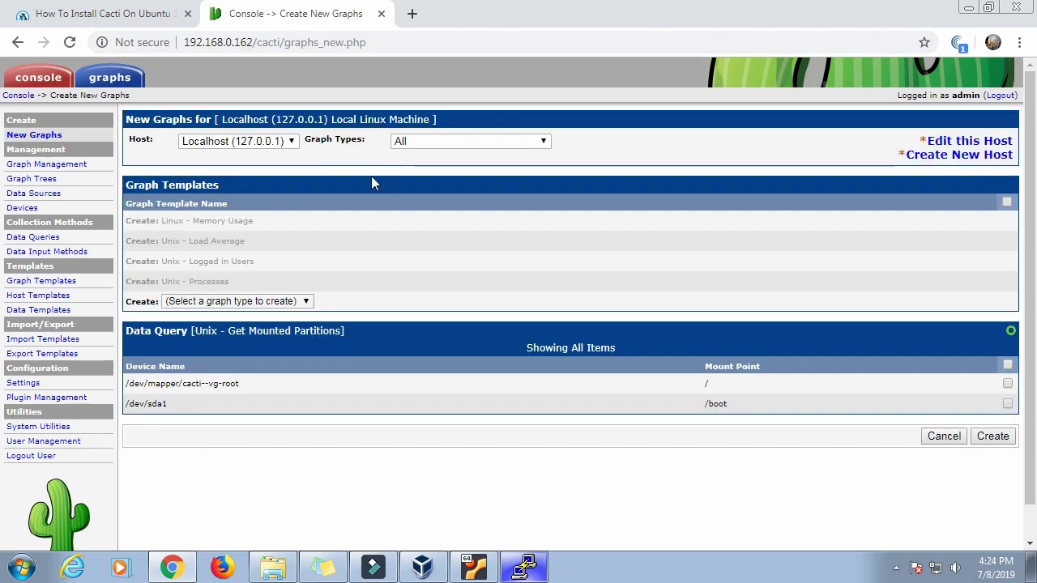
click(42, 166)
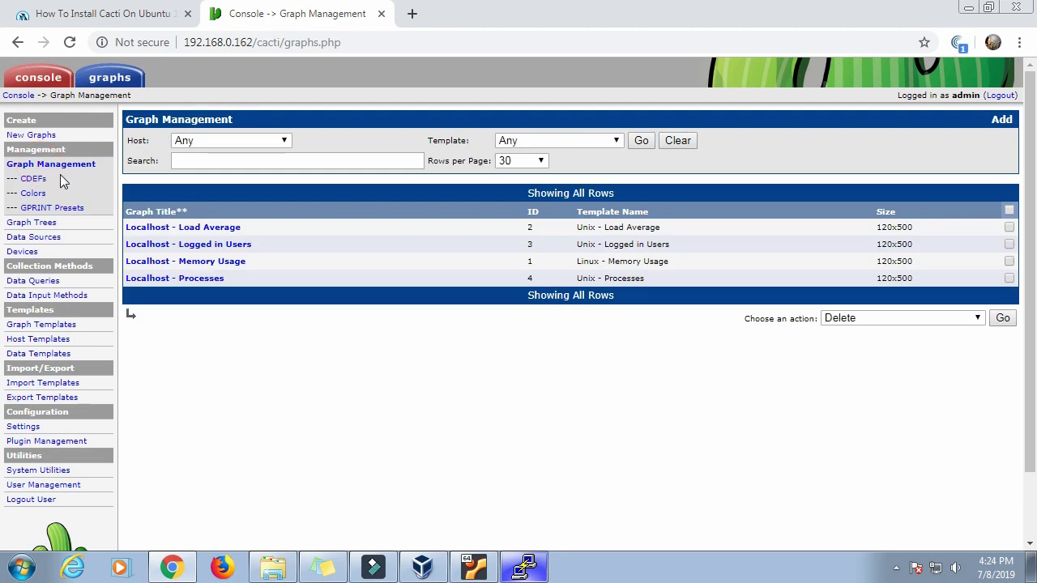
click(32, 237)
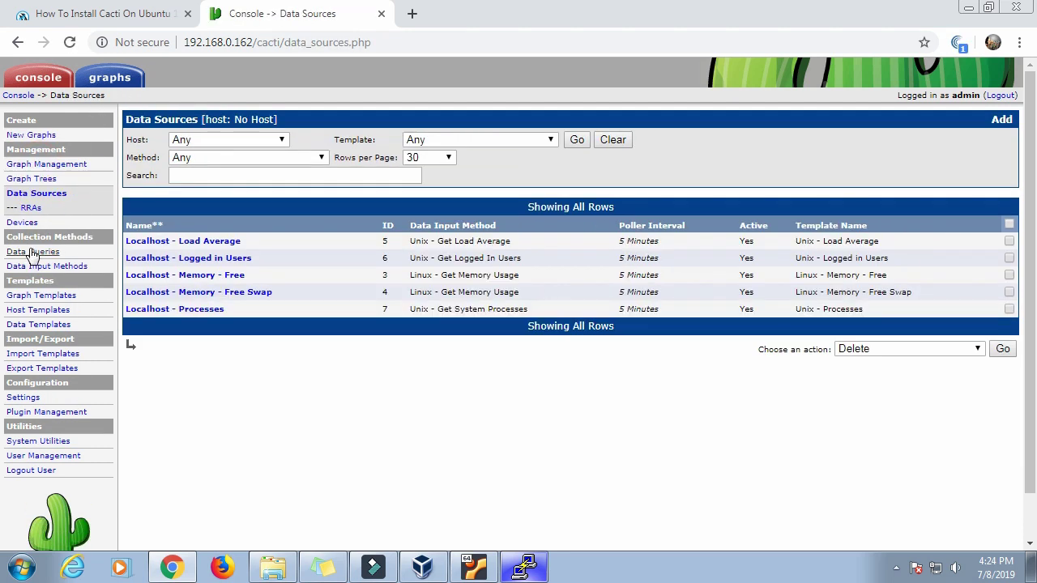
click(29, 249)
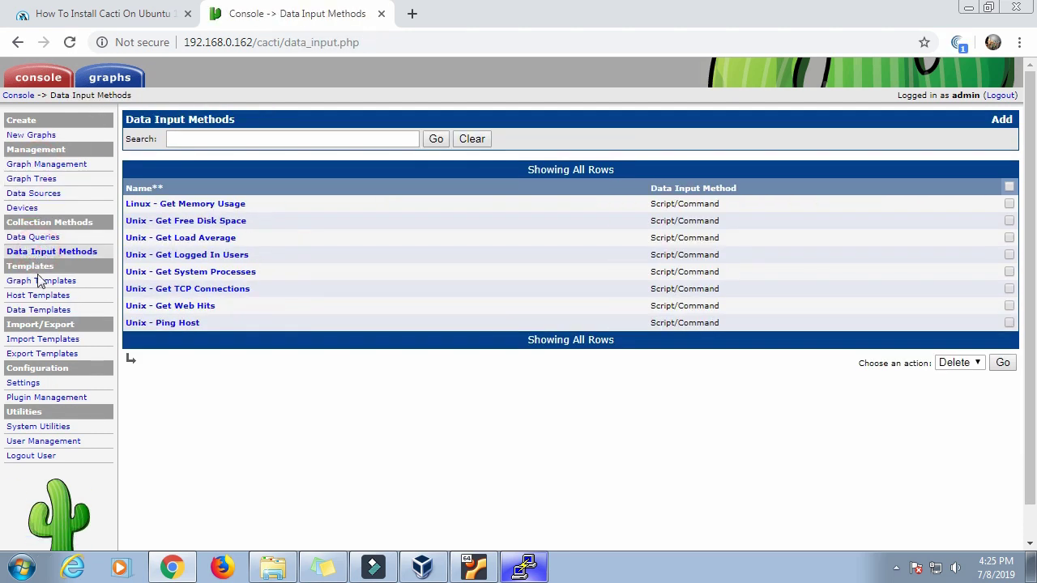
click(40, 136)
Step: Inspect the New Graphs host, graph type and template lists unchanged, then return to the console
click(290, 141)
click(291, 141)
click(505, 141)
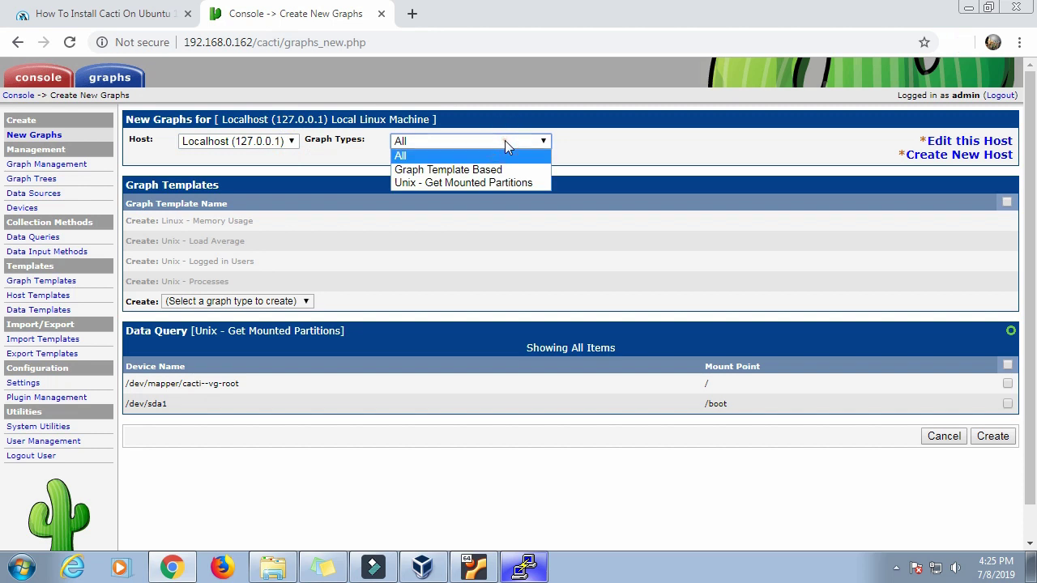
click(505, 140)
click(261, 302)
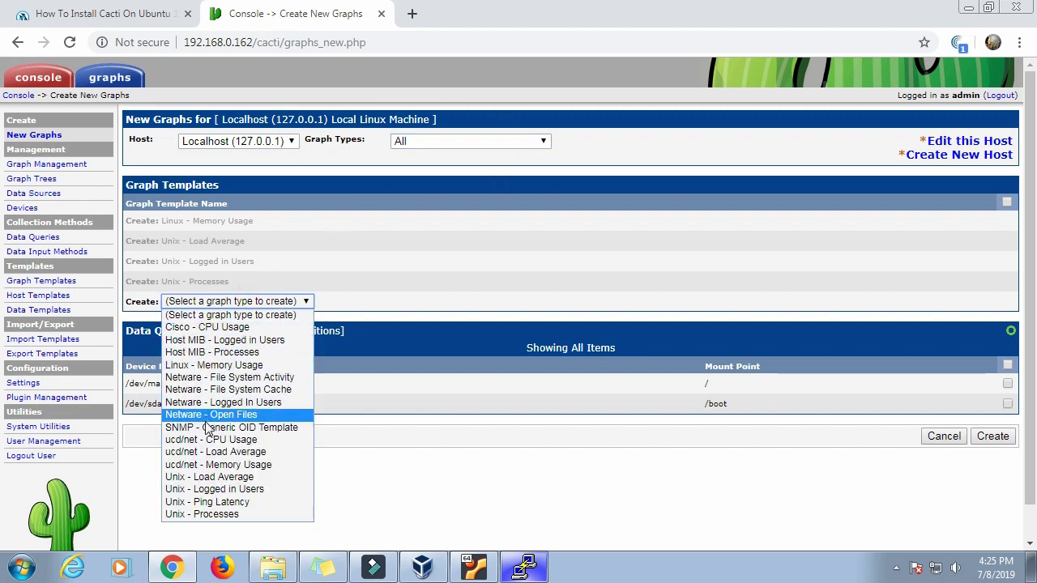
click(594, 235)
click(38, 77)
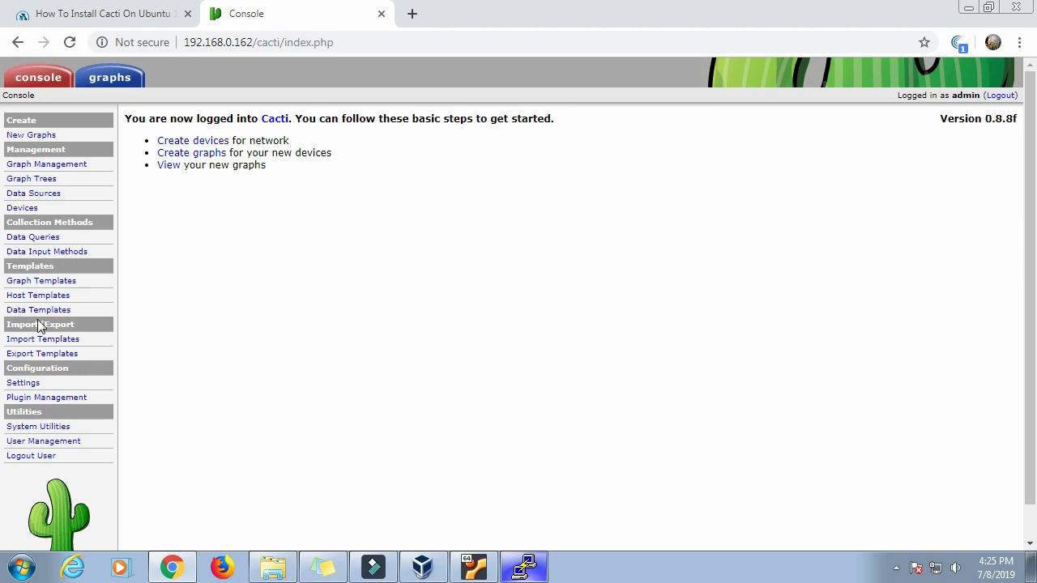
Step: Log out of Cacti and sign back in as admin with the new password
scroll(254, 349, down, 1)
scroll(257, 349, up, 1)
click(1000, 96)
click(510, 194)
text(admin)
key(Tab)
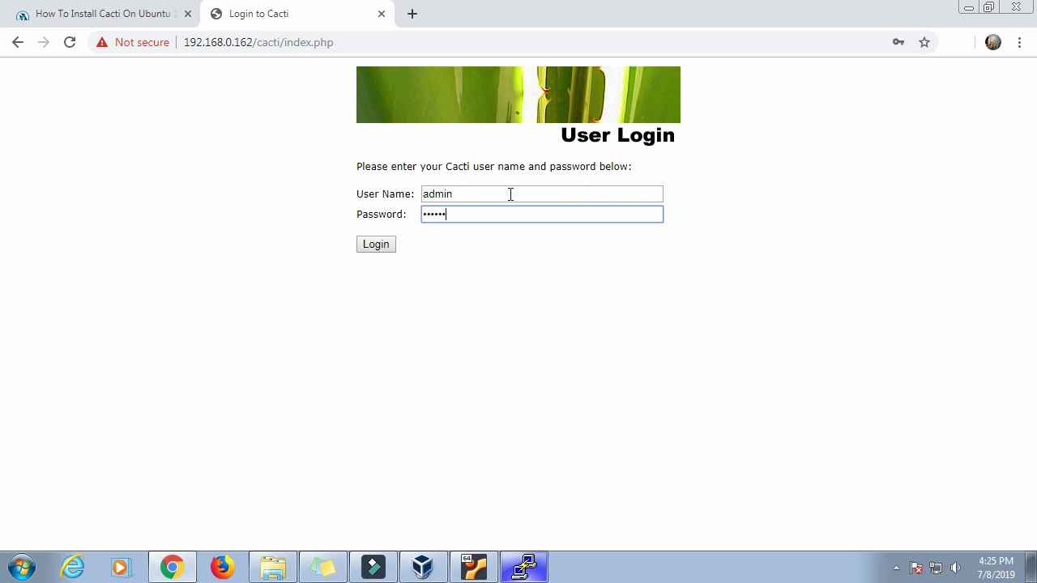
key(Return)
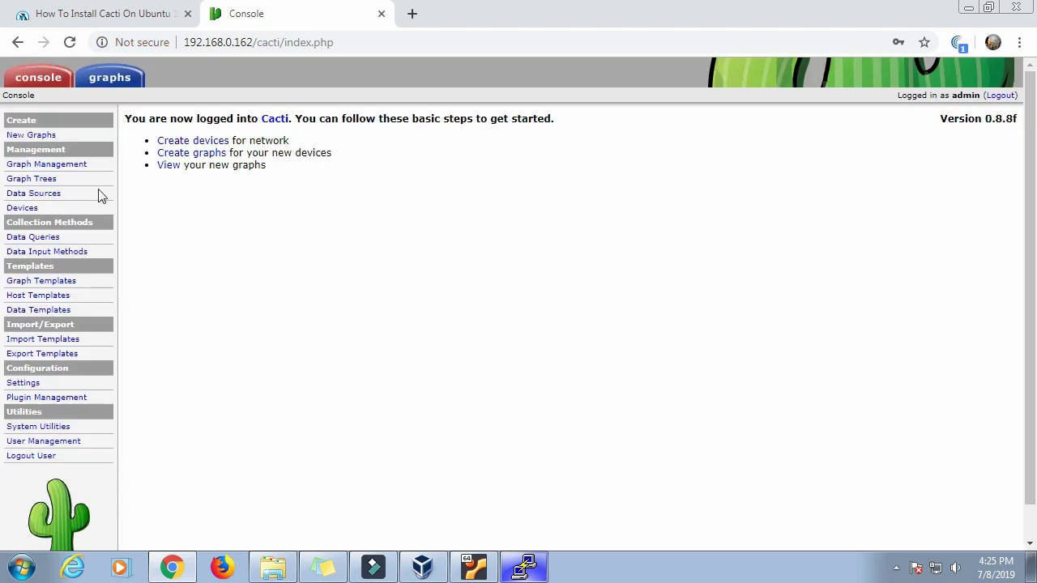
Step: Switch to the Unixmen tutorial tab and scroll through it looking for the spine setup
click(134, 16)
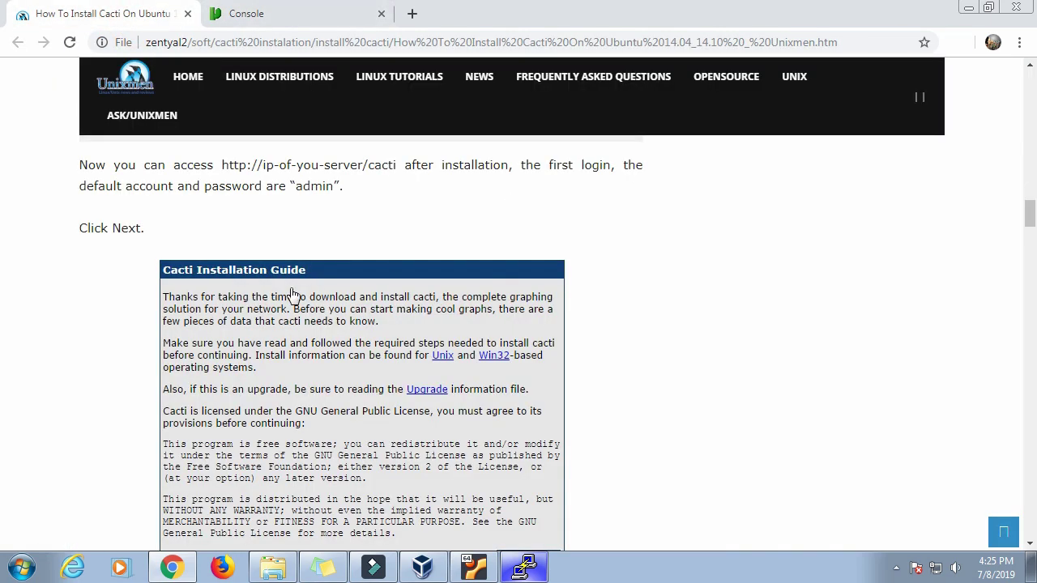
scroll(294, 295, down, 4)
scroll(294, 296, down, 20)
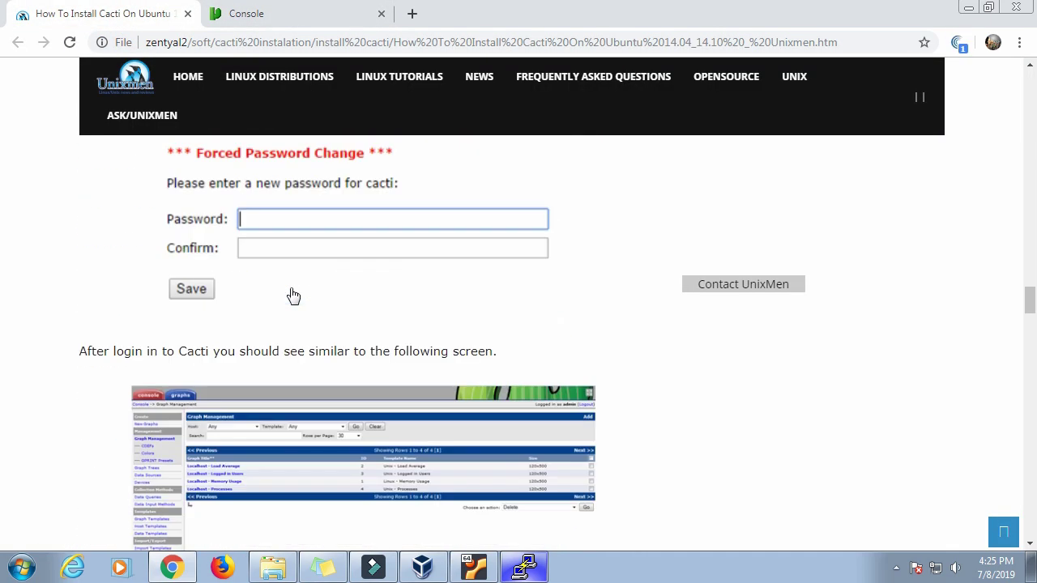
scroll(293, 296, down, 9)
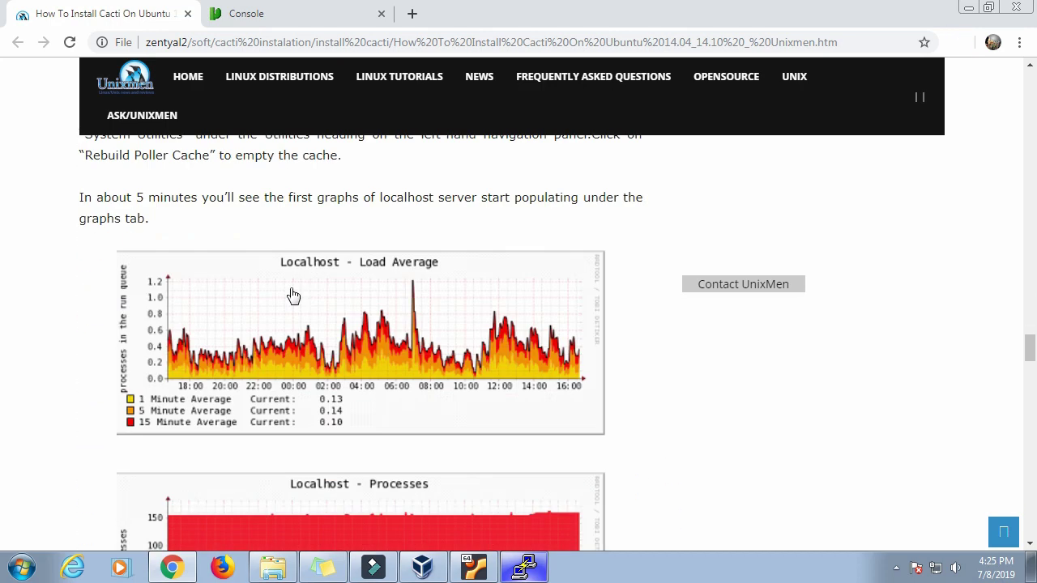
scroll(294, 296, down, 5)
scroll(293, 295, up, 9)
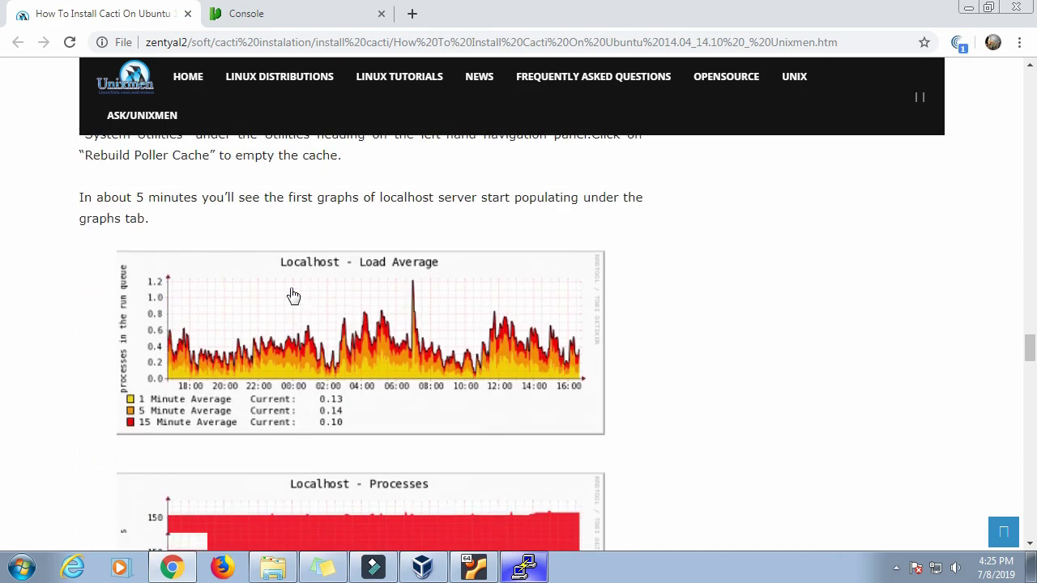
scroll(294, 296, up, 5)
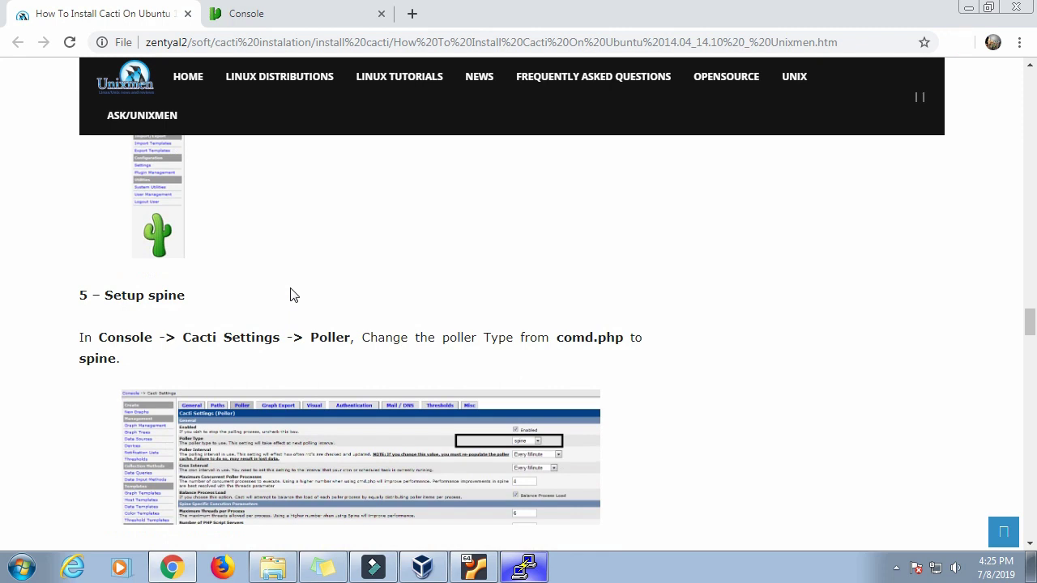
scroll(294, 296, up, 10)
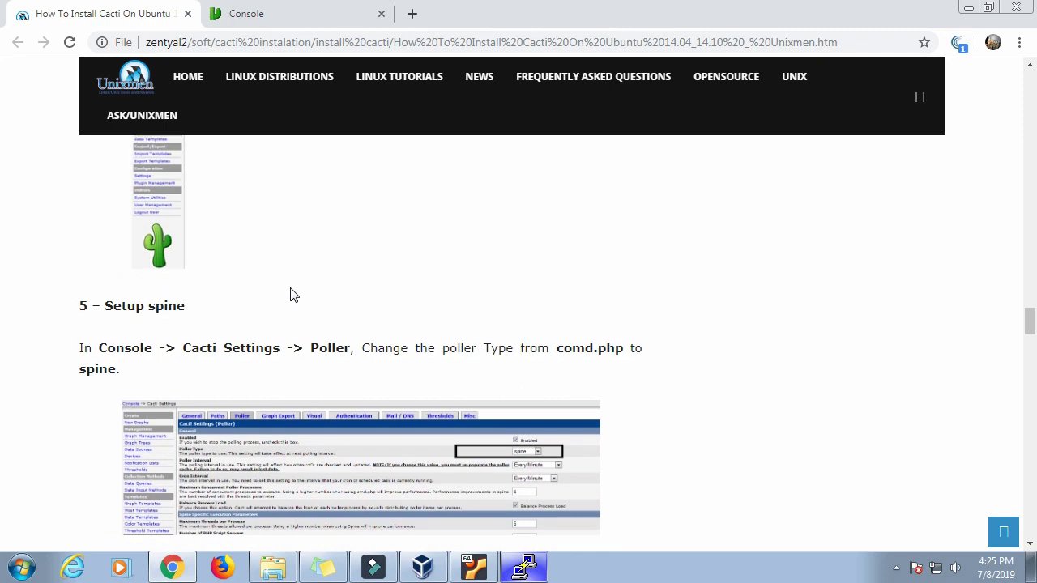
Step: Highlight the 'Console -> Cacti Settings -> Poller' path under '5 – Setup spine', then return to PuTTY
scroll(293, 296, down, 3)
scroll(293, 296, down, 1)
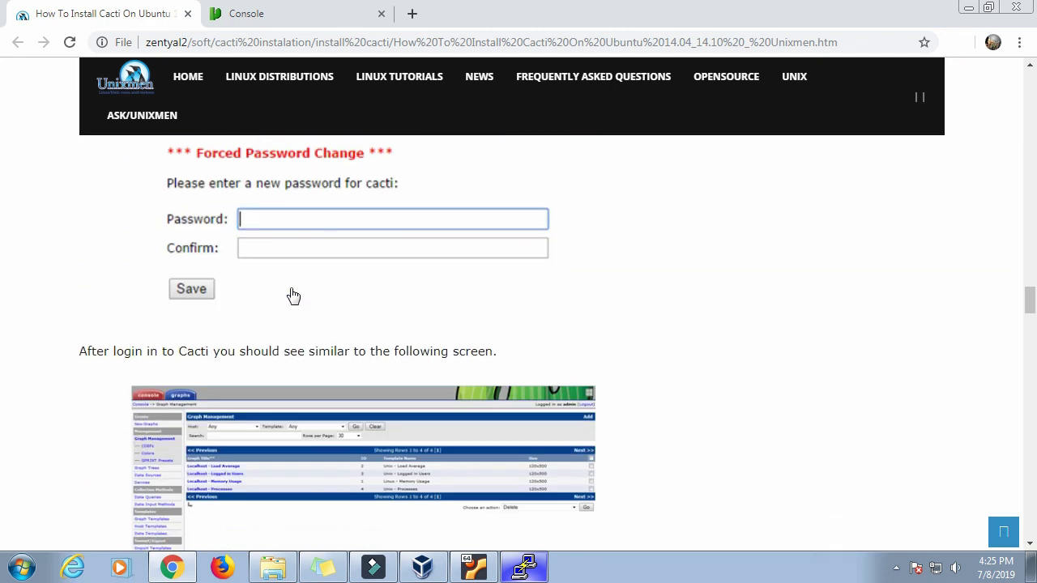
scroll(294, 295, down, 4)
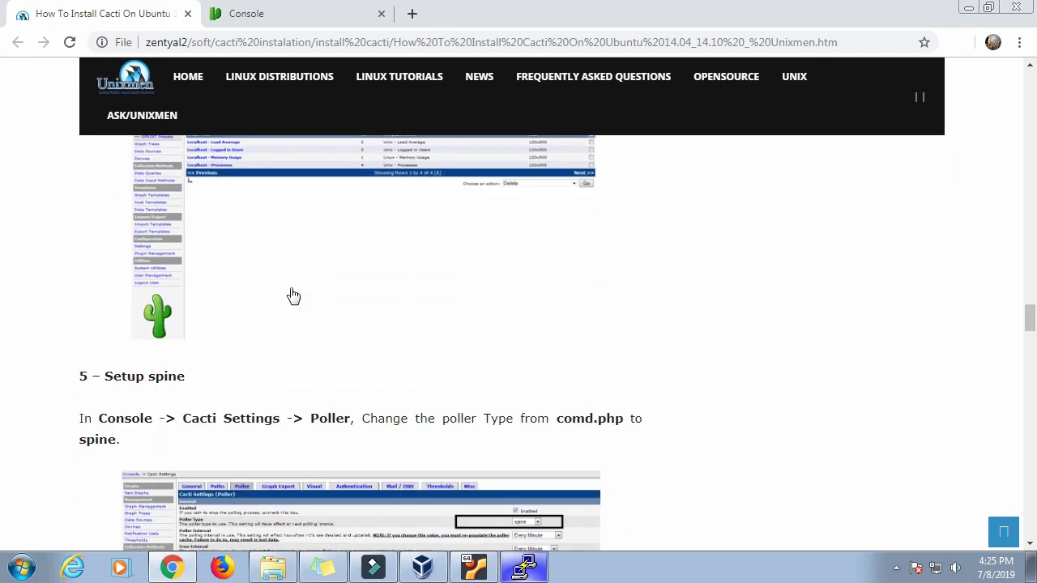
scroll(294, 296, down, 3)
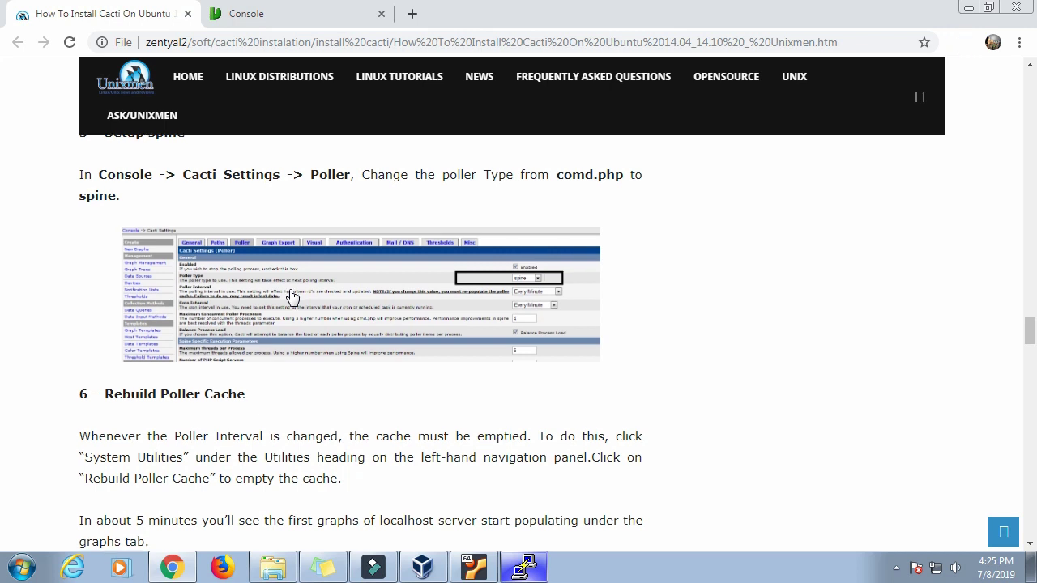
scroll(292, 294, down, 2)
scroll(294, 296, up, 6)
scroll(297, 298, down, 2)
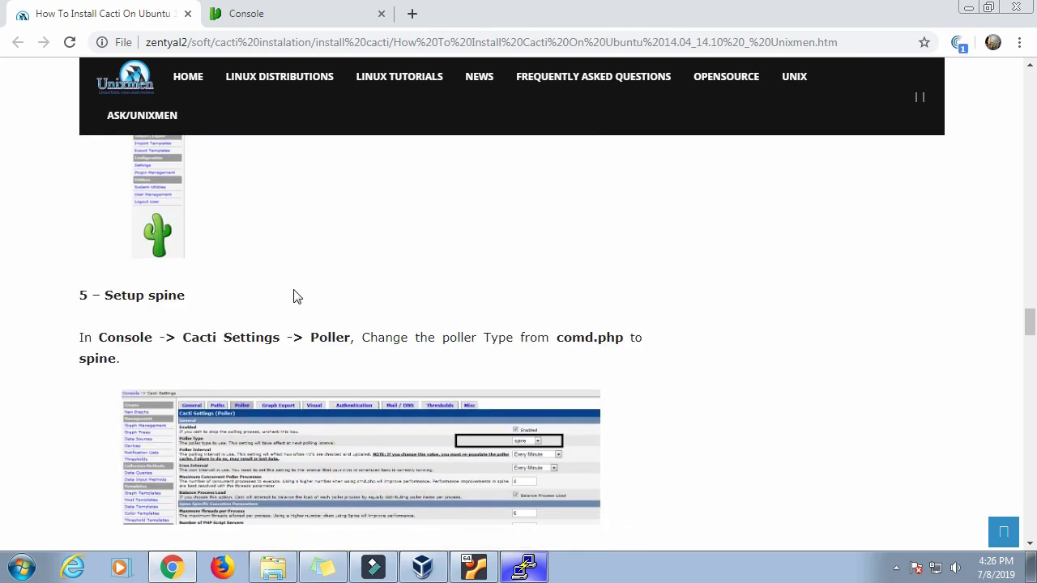
drag(98, 341, 350, 338)
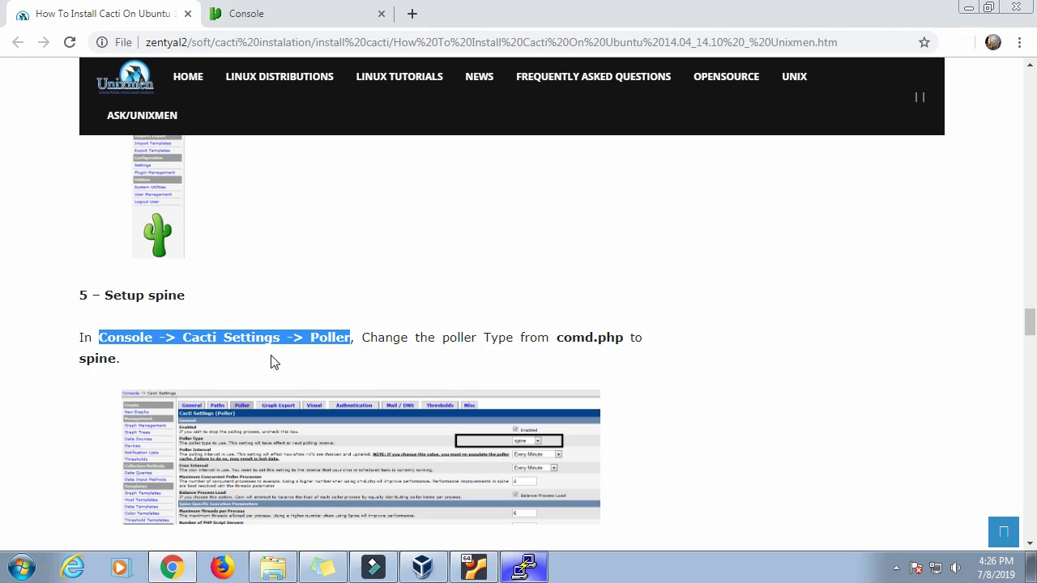
click(535, 574)
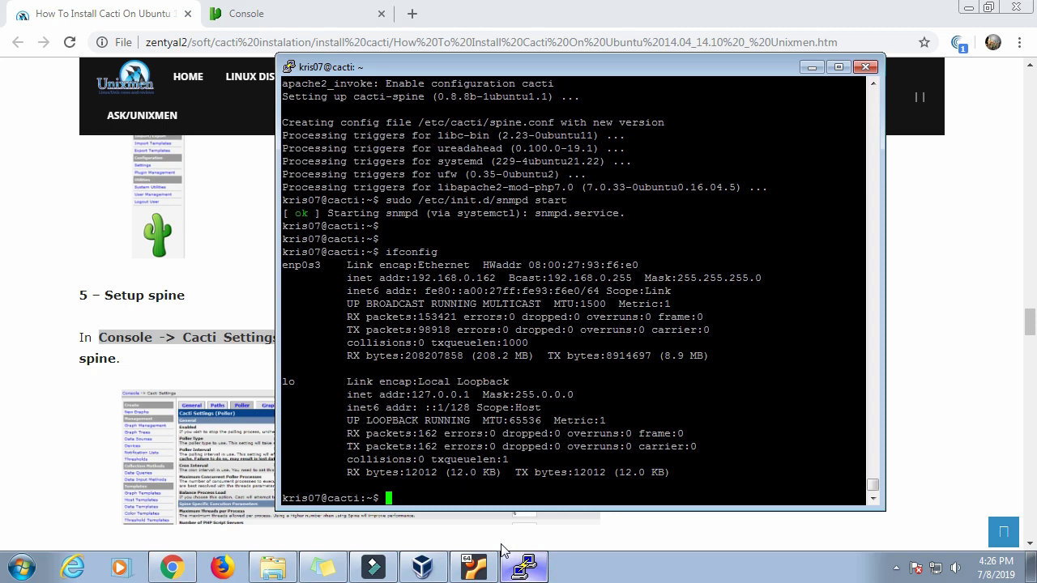
Step: Return to Chrome's Cacti tab, after a look at the Unixmen guide, and reload the console home page
click(287, 18)
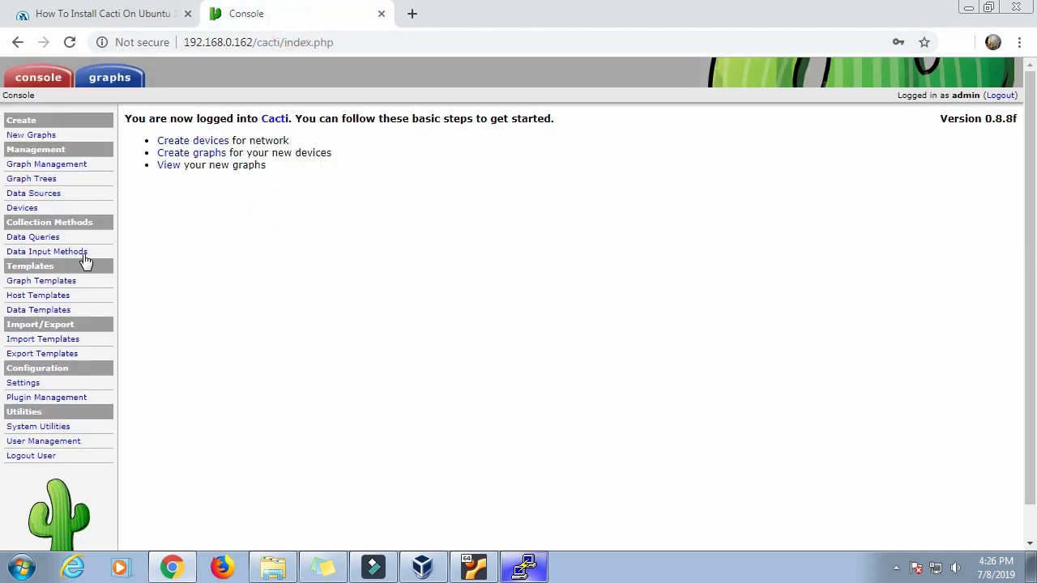
click(153, 21)
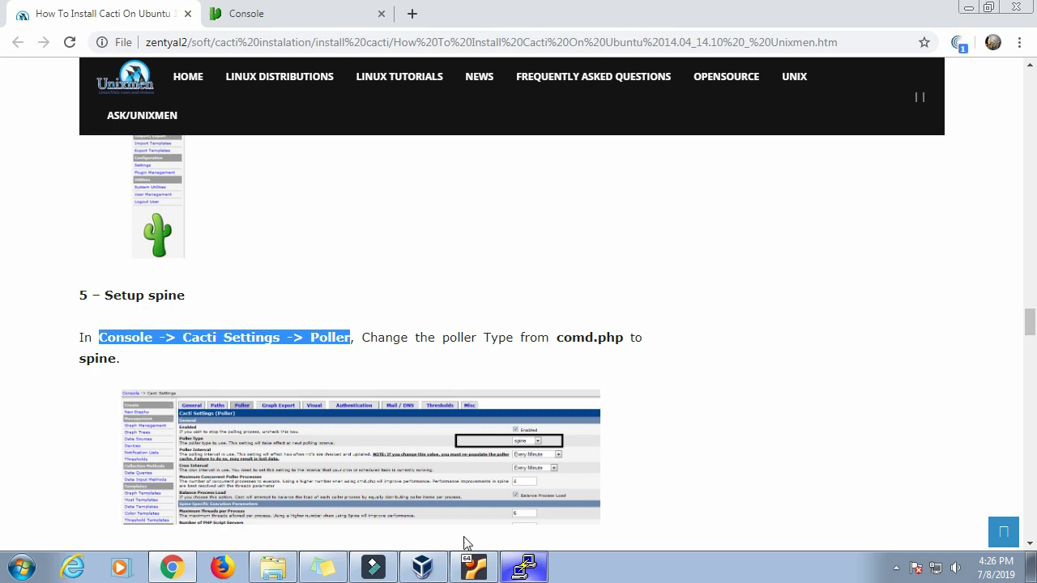
click(274, 13)
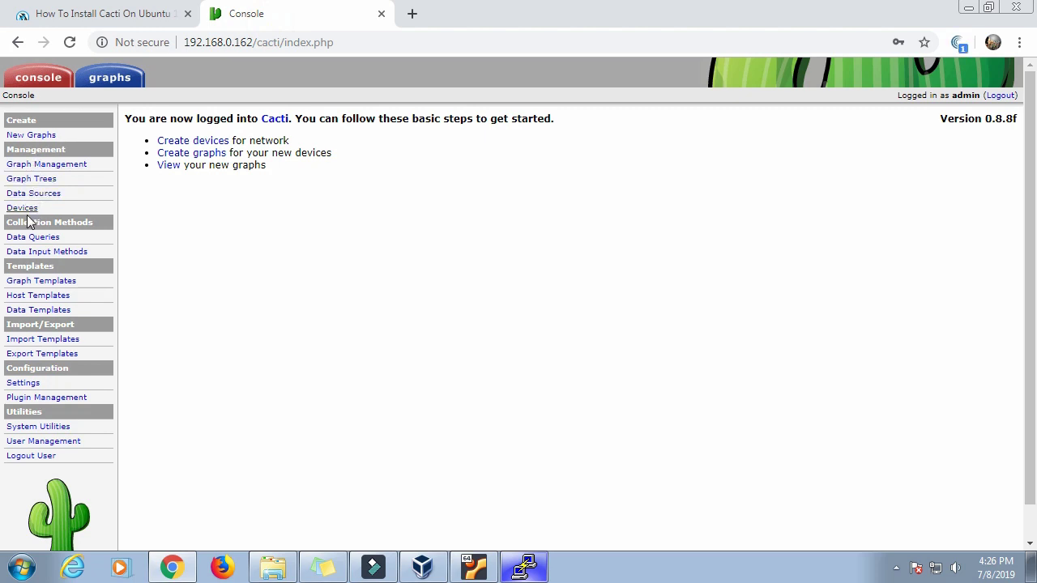
click(49, 81)
Step: In Cacti Settings, change the Poller tab's Poller Type from cmd.php to spine and save
click(21, 384)
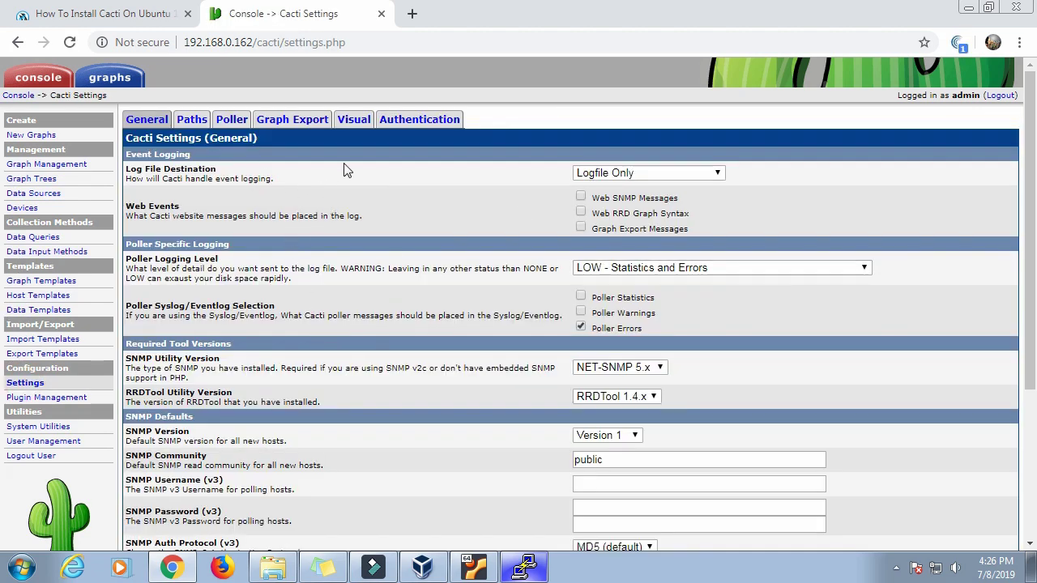
click(231, 120)
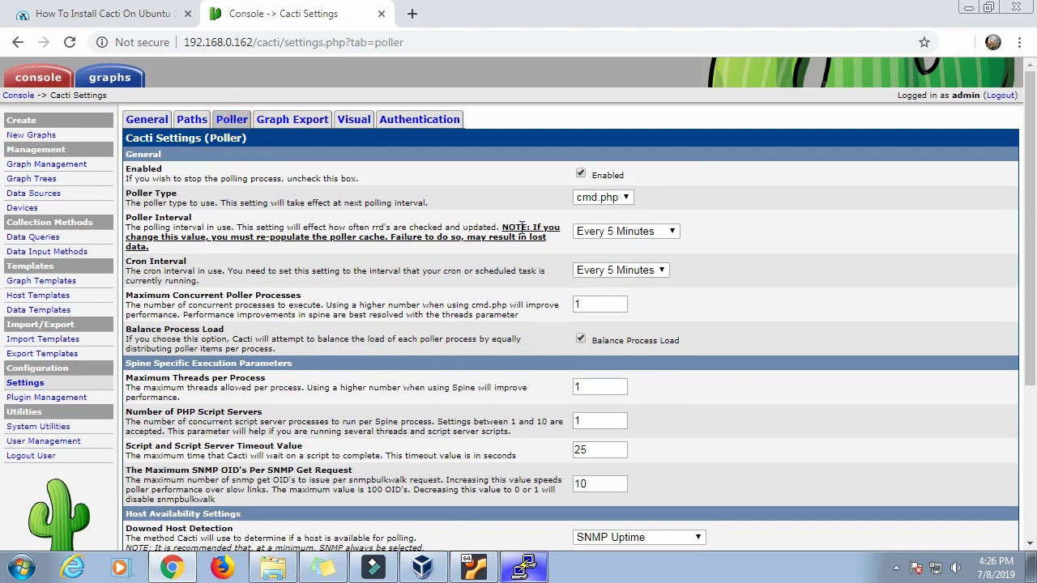
click(604, 198)
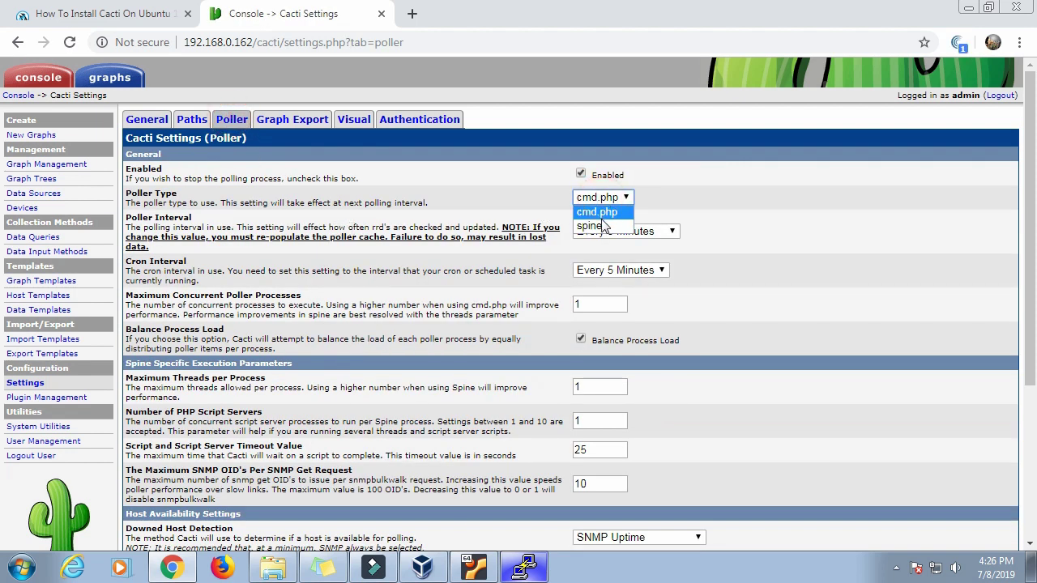
click(604, 224)
click(597, 199)
click(600, 223)
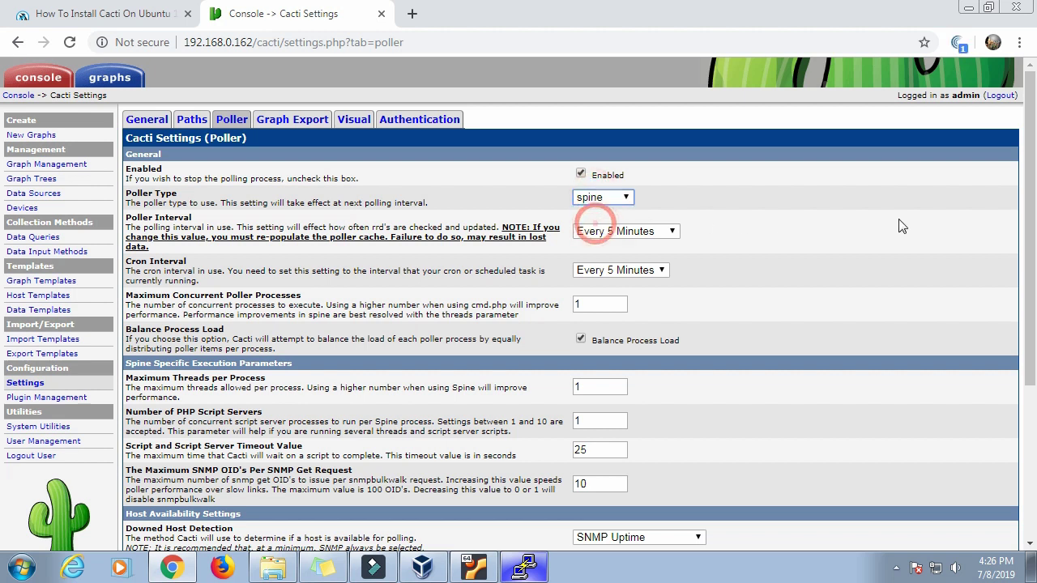
scroll(1031, 209, down, 3)
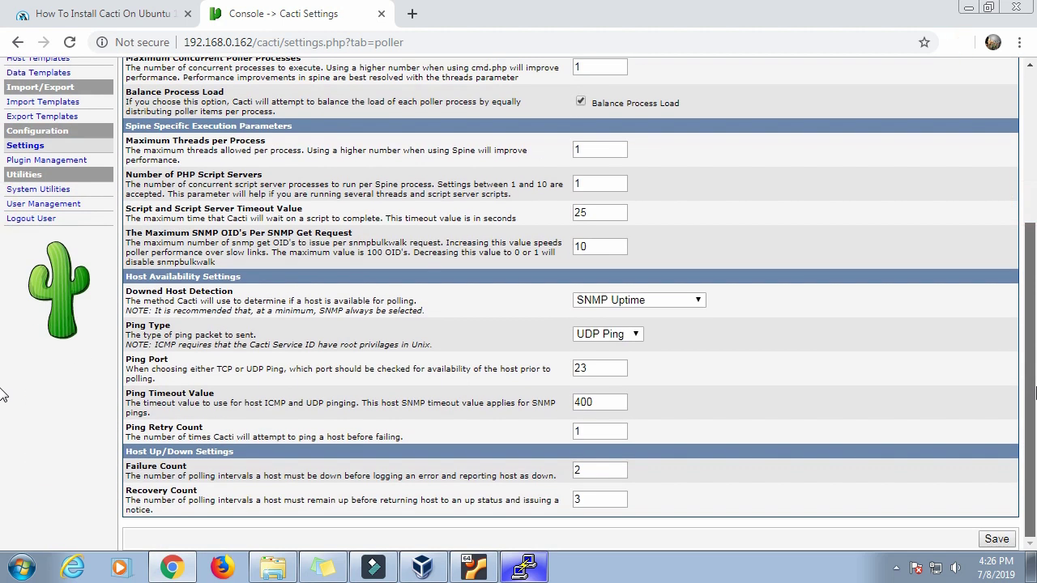
click(996, 540)
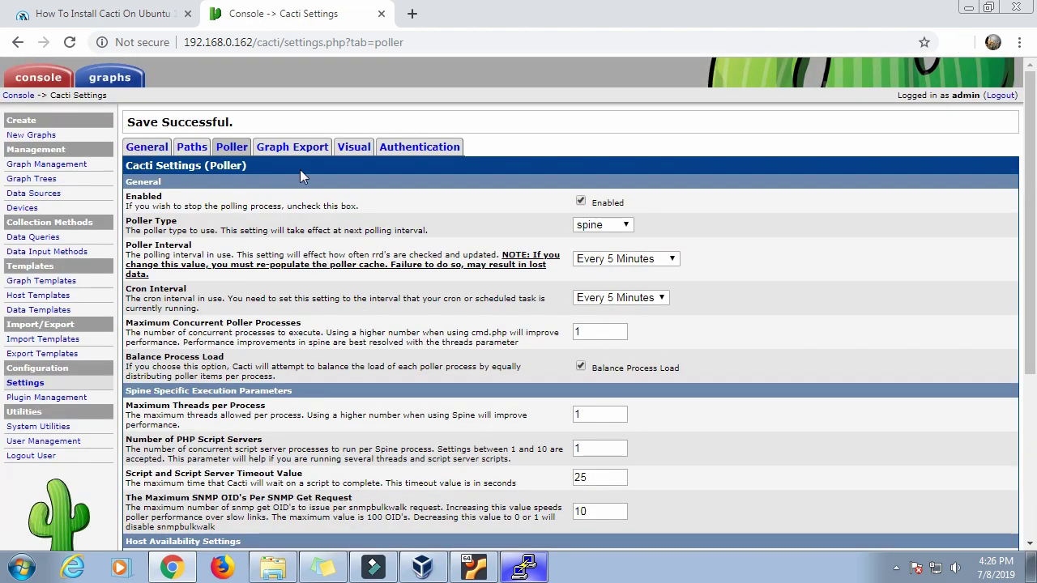
Step: Read the Unixmen guide's step 6 paragraphs on emptying and rebuilding the poller cache
click(138, 12)
scroll(600, 354, down, 2)
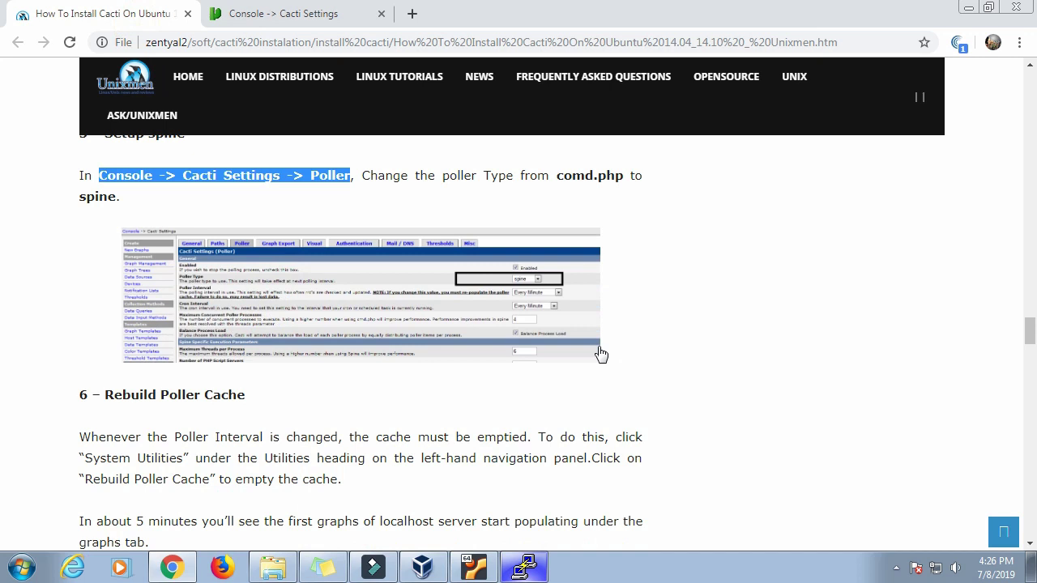
scroll(600, 354, down, 2)
scroll(600, 353, up, 2)
scroll(603, 352, down, 2)
scroll(604, 352, down, 3)
scroll(602, 352, up, 4)
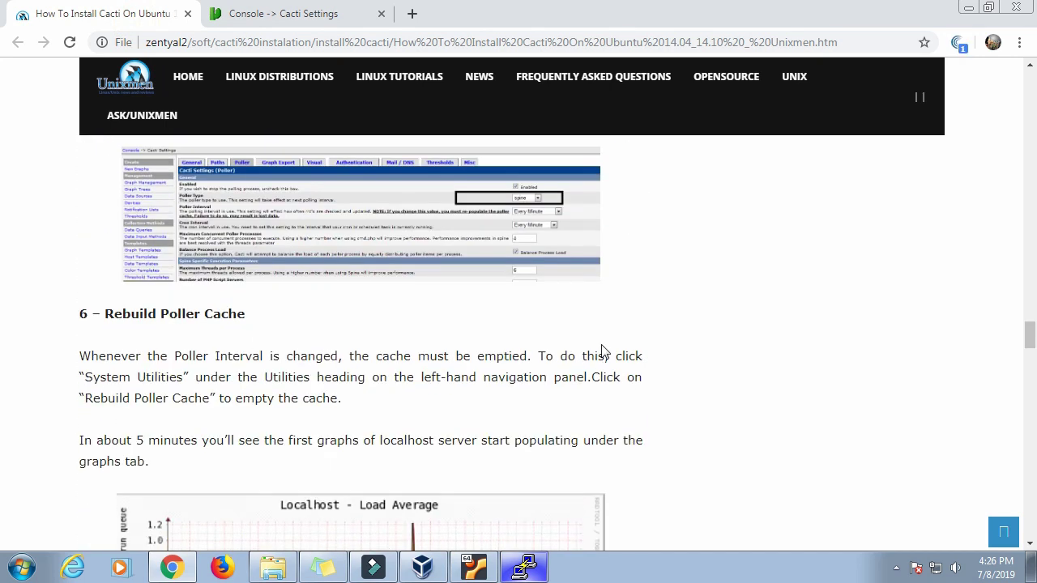
scroll(602, 351, down, 1)
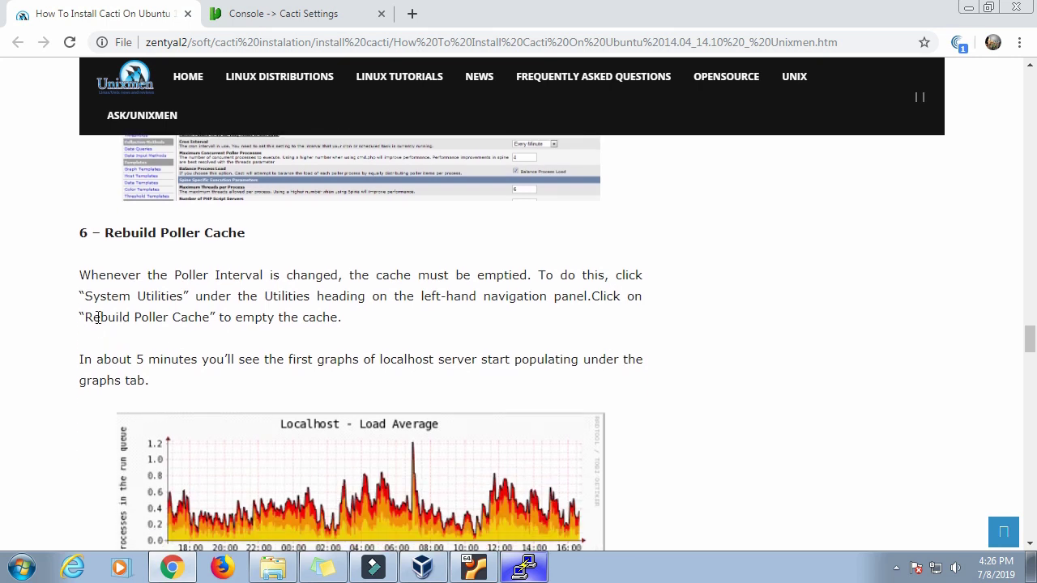
drag(103, 295, 342, 317)
click(91, 353)
drag(83, 285, 615, 376)
click(484, 359)
scroll(487, 370, down, 4)
scroll(489, 369, down, 3)
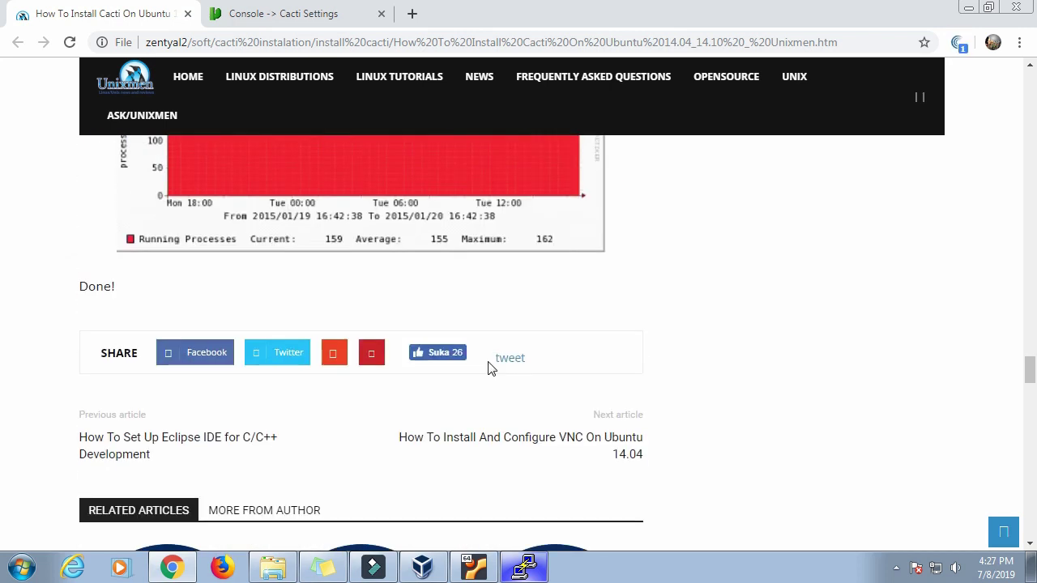
scroll(502, 421, up, 2)
Step: Check and minimize PuTTY, then open Cacti's Graphs page in Tree Mode
click(541, 572)
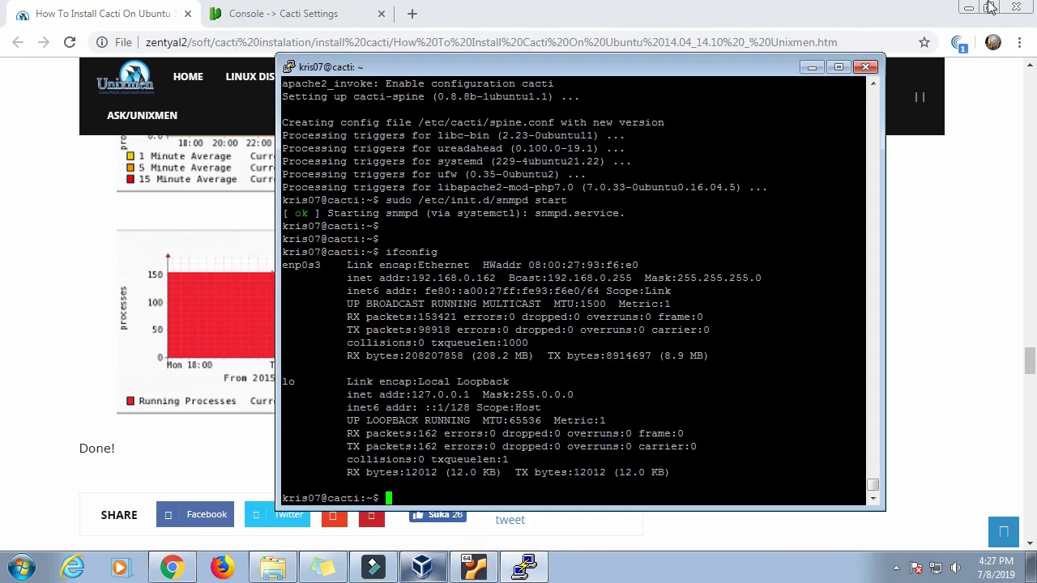
click(812, 67)
click(335, 13)
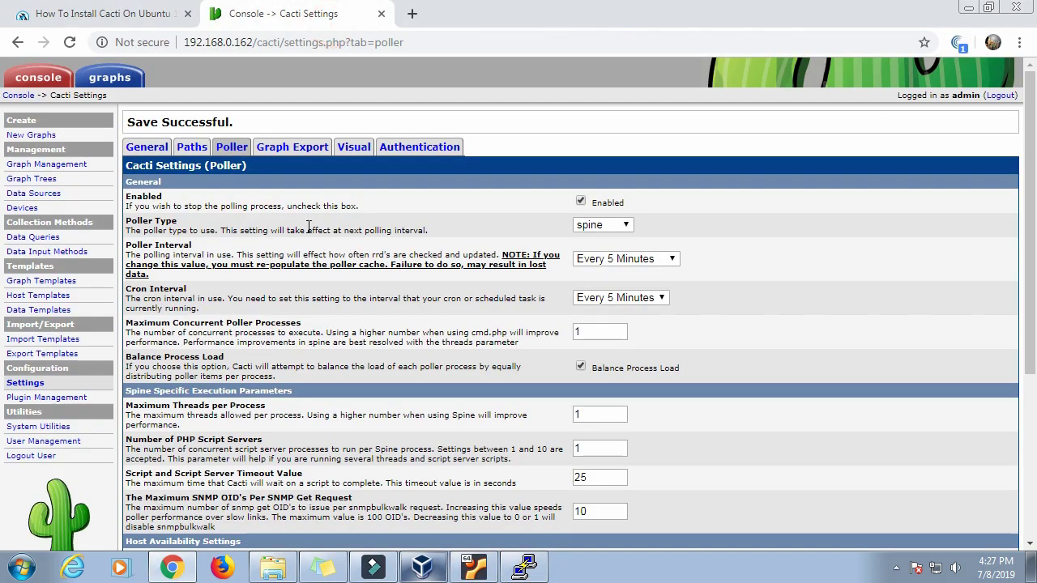
click(42, 81)
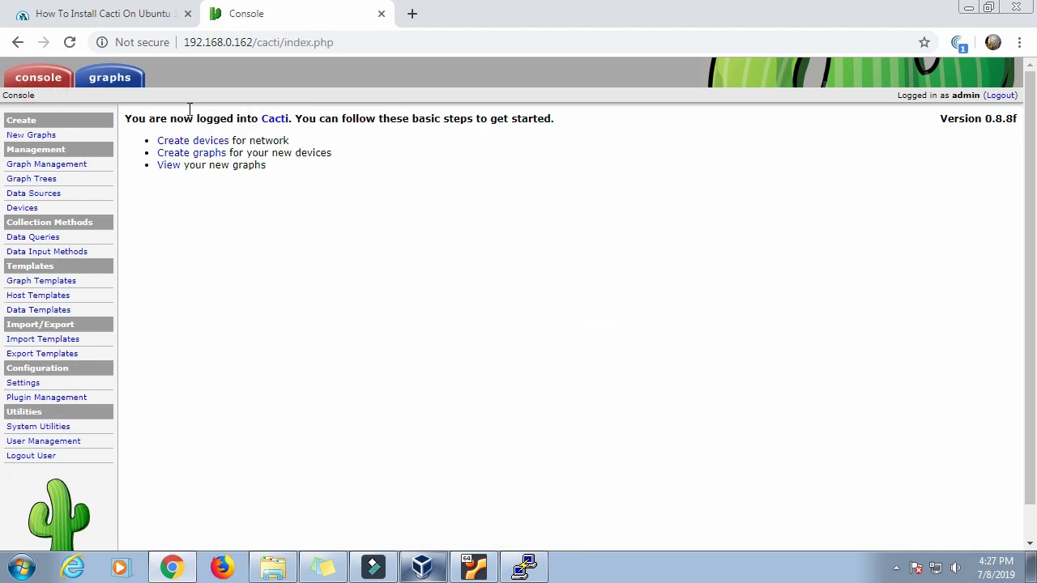
click(124, 82)
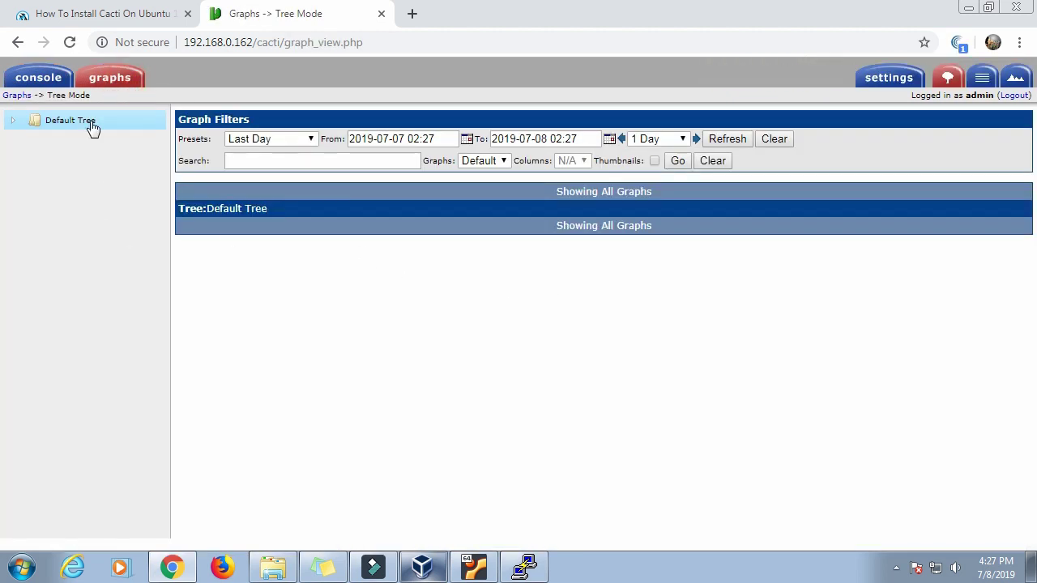
Step: Expand the Default Tree and display the Host: Localhost graphs
click(98, 84)
click(14, 124)
click(106, 143)
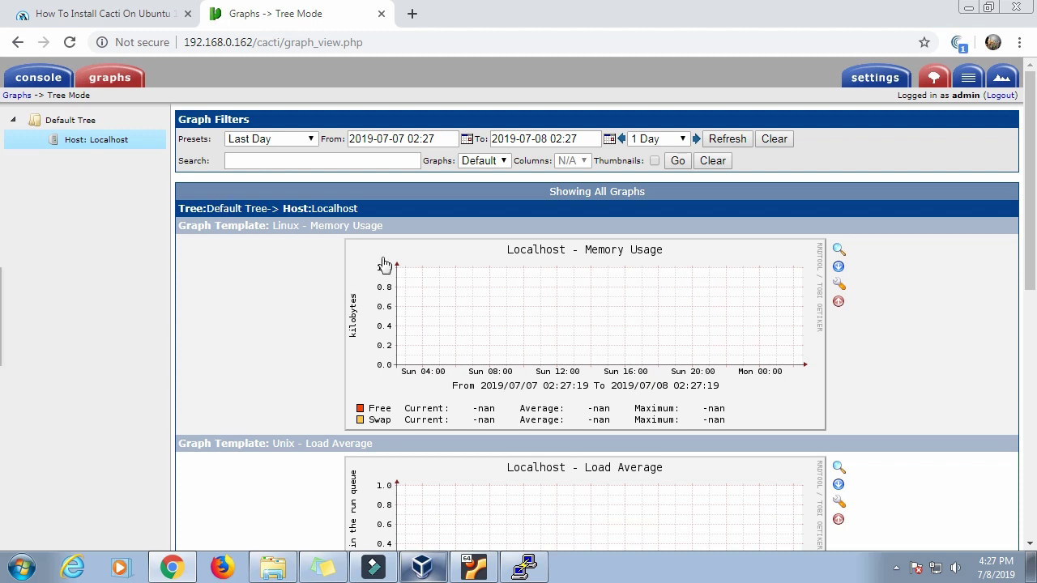
scroll(384, 264, down, 2)
scroll(384, 264, down, 5)
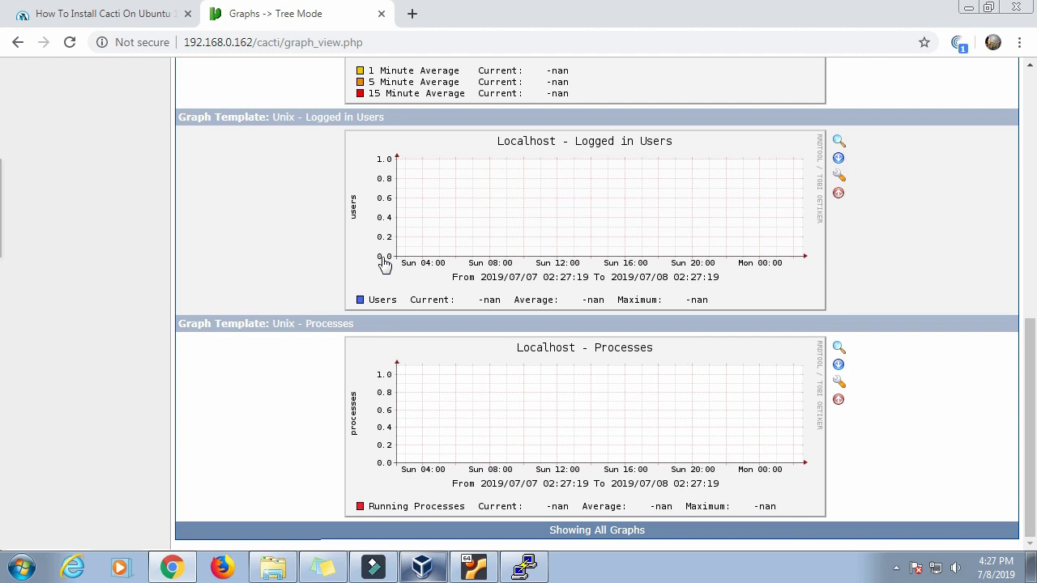
scroll(384, 264, up, 7)
click(70, 43)
Step: Zoom the Localhost graphs to the 03:22–06:32 time range and reselect Host: Localhost
drag(410, 335, 535, 332)
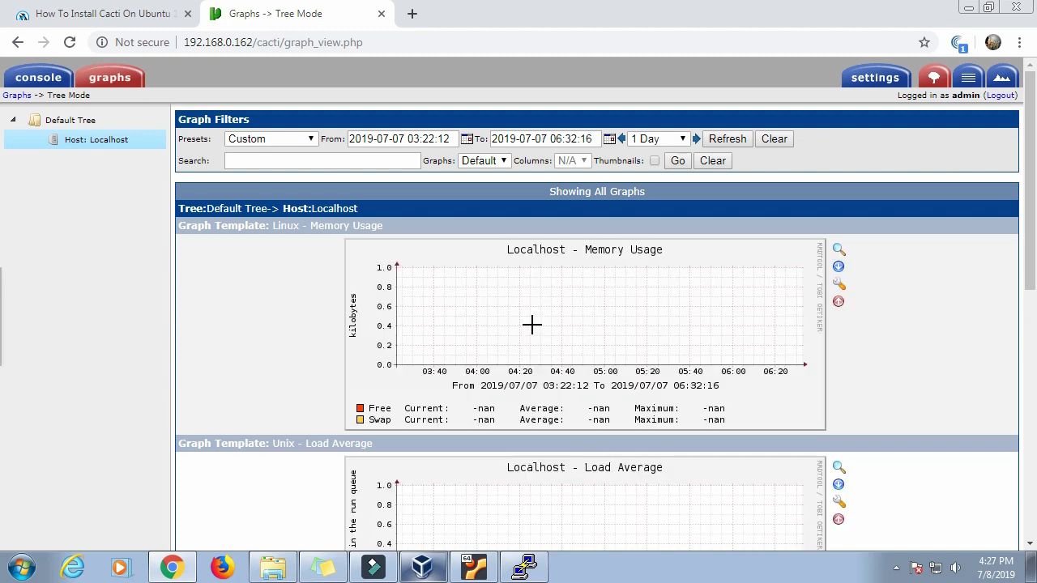
click(86, 122)
click(99, 144)
scroll(4, 243, down, 4)
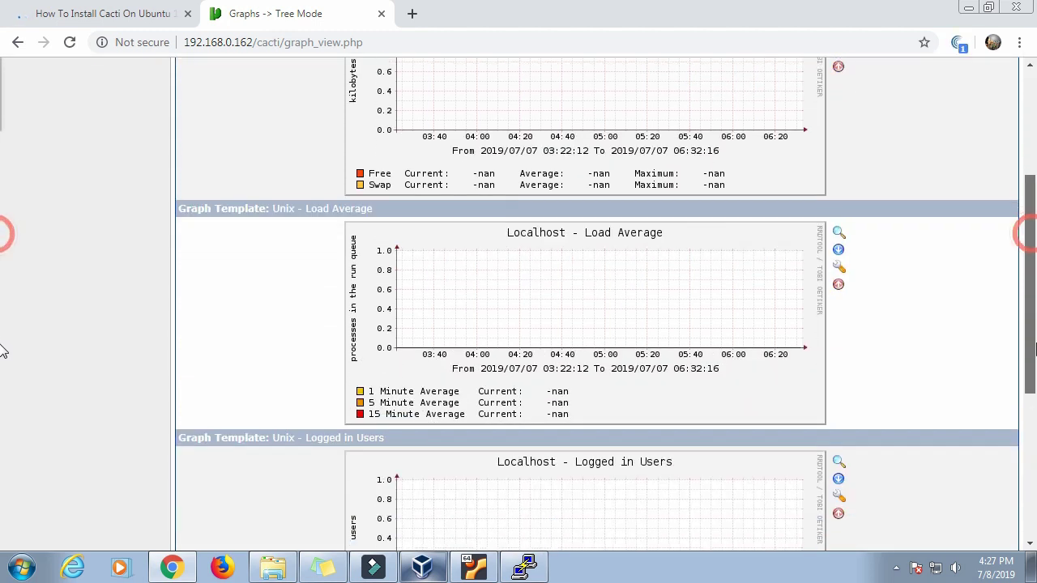
scroll(3, 407, down, 2)
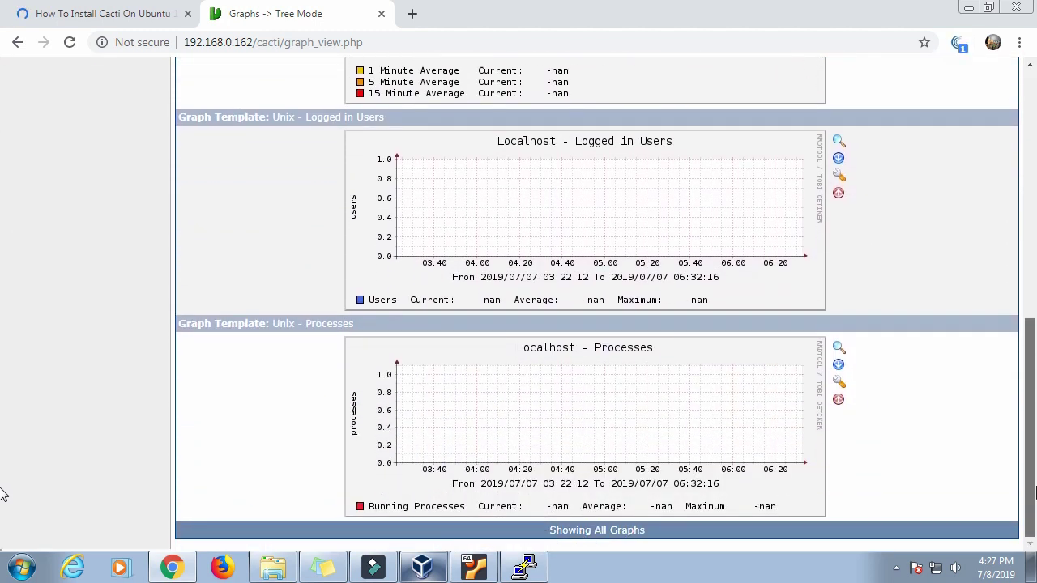
scroll(3, 406, up, 7)
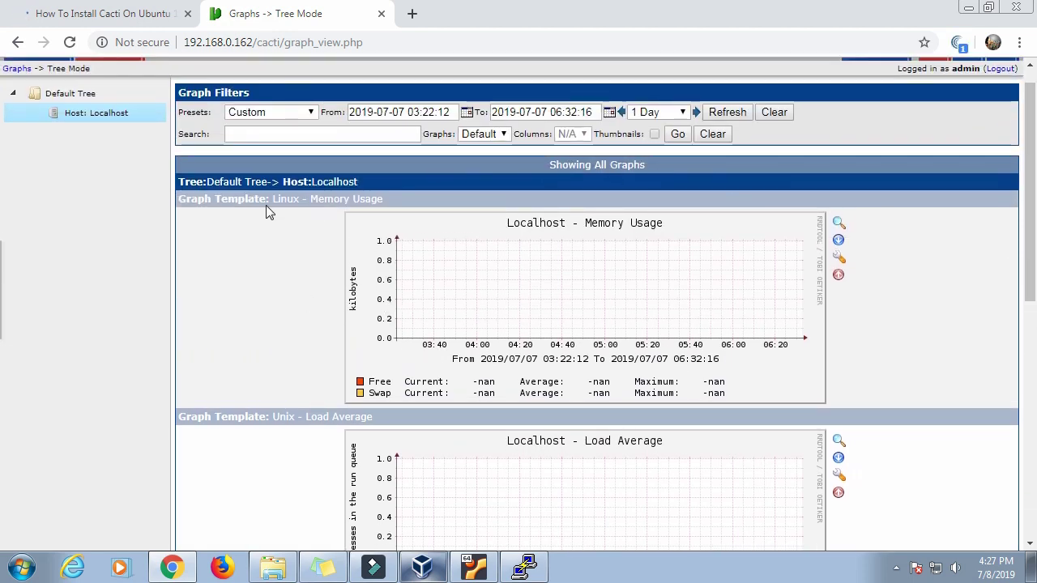
Step: Highlight the Memory Usage through Processes graph labels and reload the graph page
drag(183, 204, 380, 204)
drag(222, 419, 369, 414)
scroll(241, 440, down, 4)
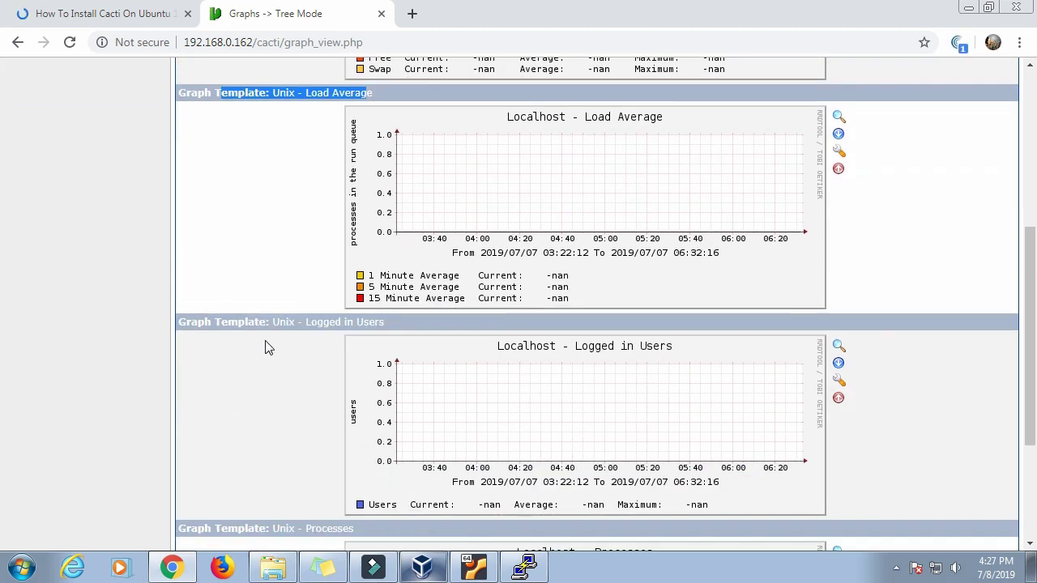
drag(274, 322, 357, 342)
scroll(166, 401, down, 3)
drag(281, 325, 373, 328)
key(F5)
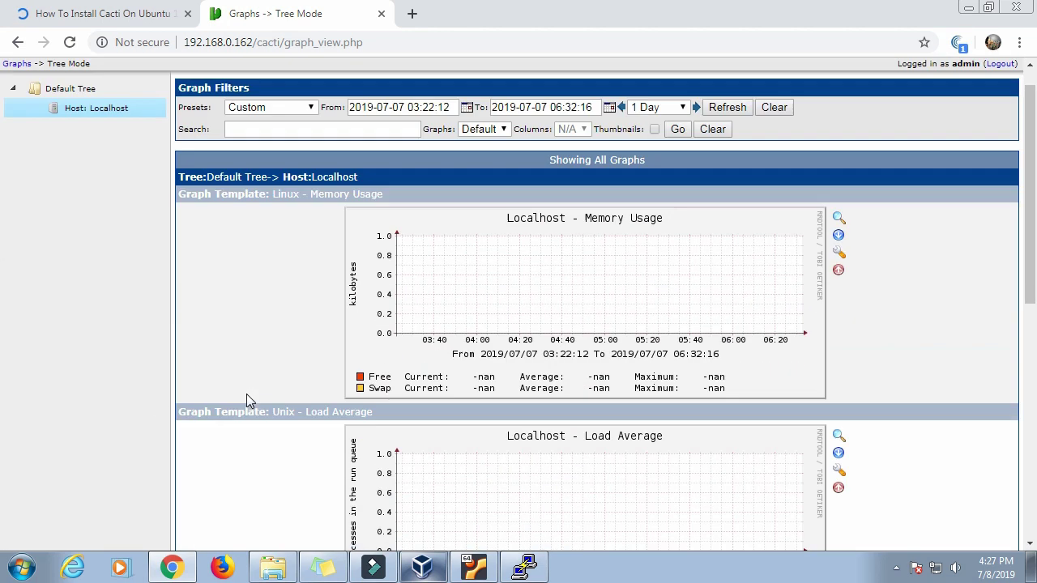
click(72, 43)
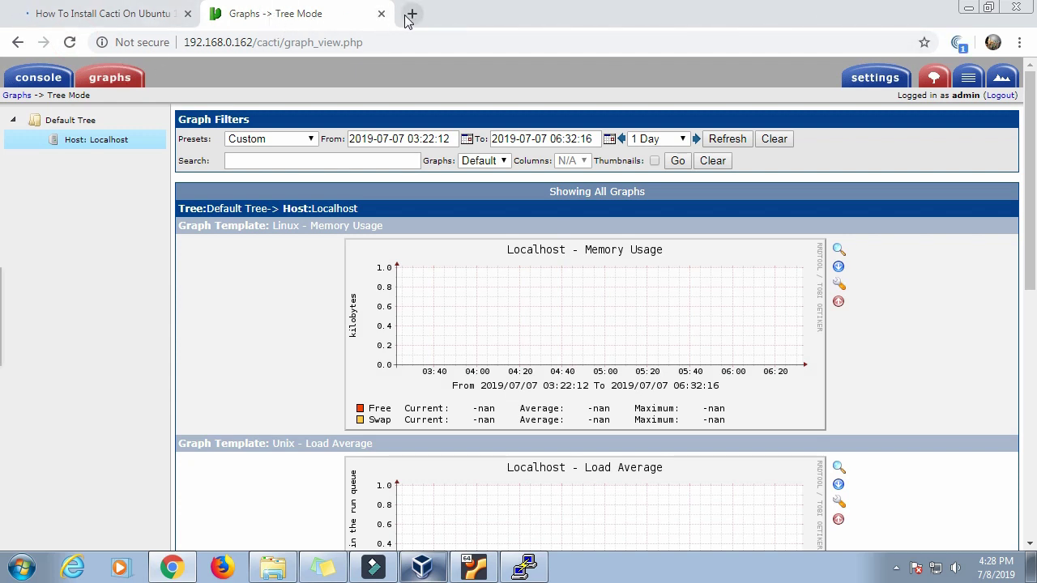
click(969, 9)
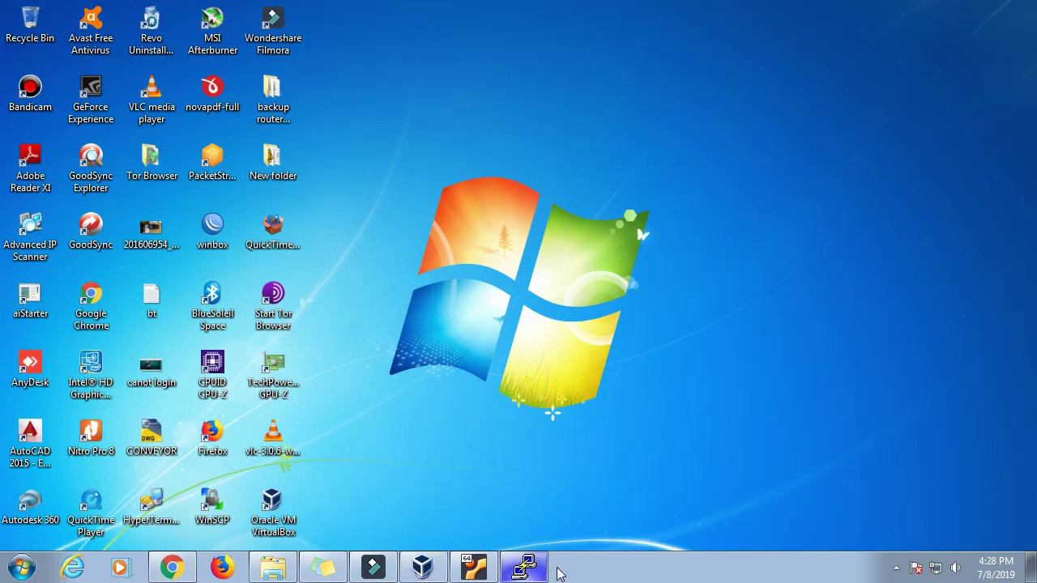
Step: Shut down the Ubuntu server with sudo halt, dismiss the connection error, and close PuTTY
click(535, 569)
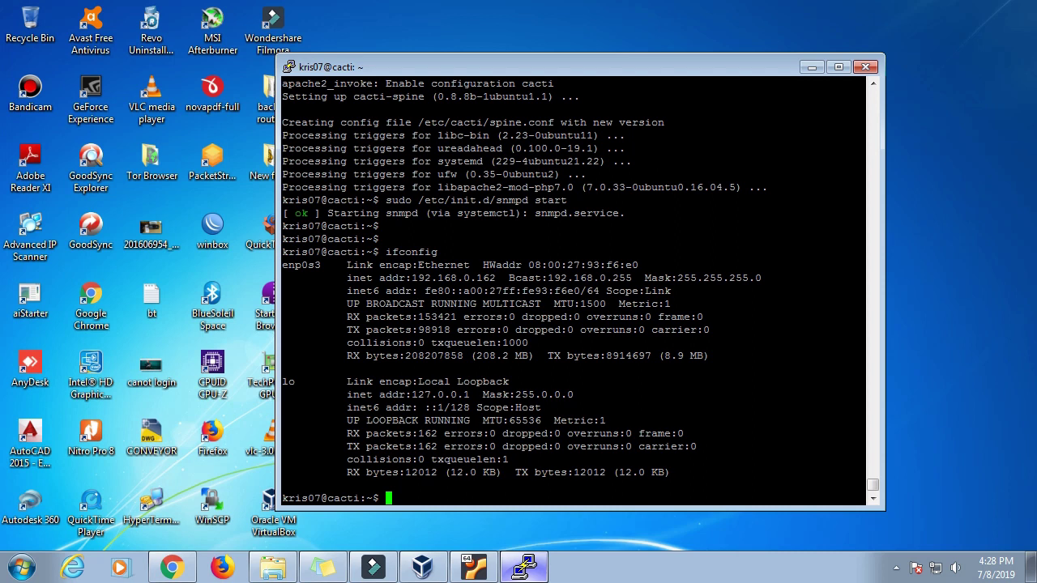
text(sudo halt)
key(Return)
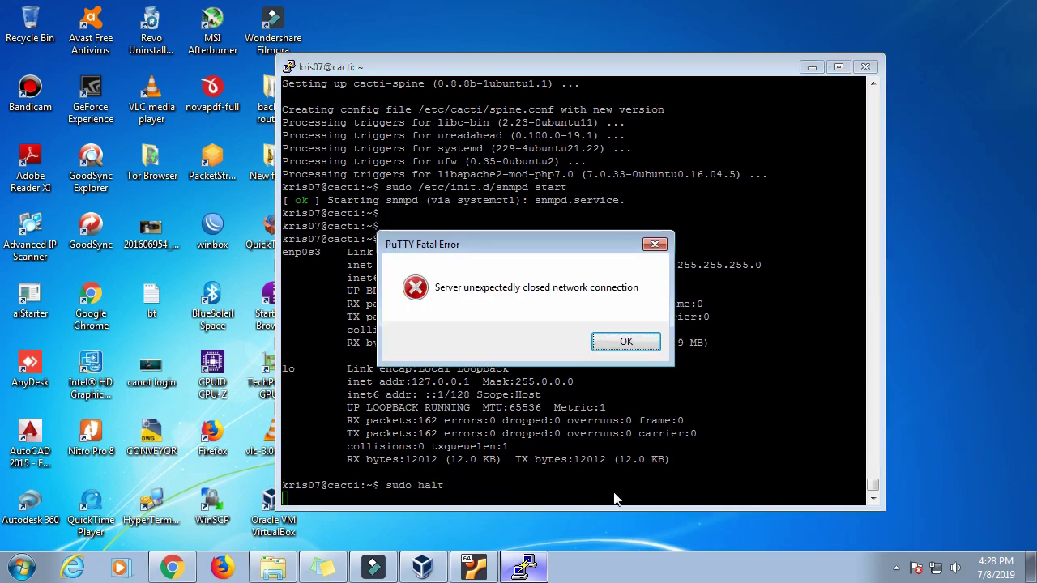
click(638, 339)
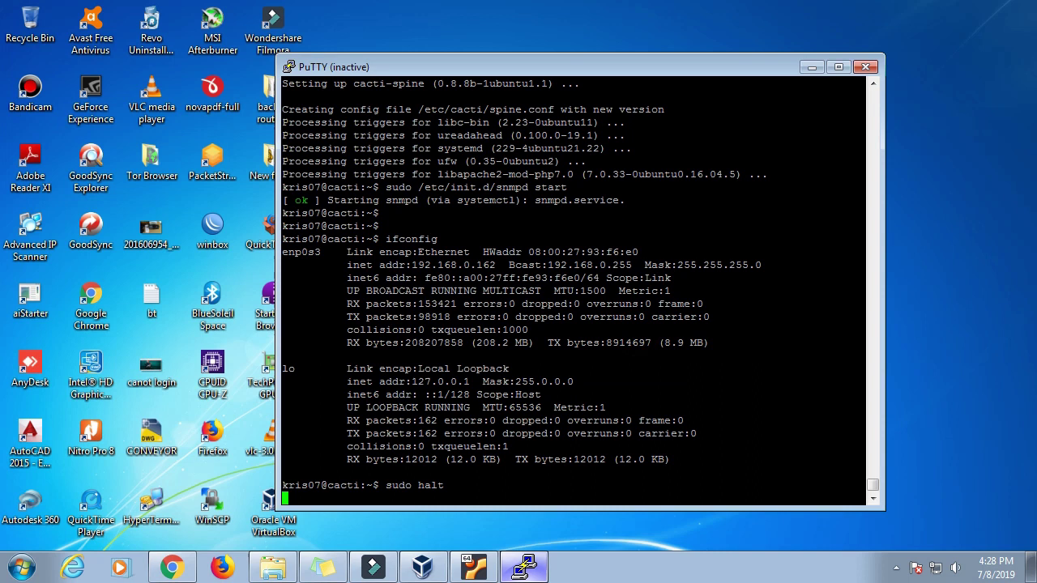
click(865, 67)
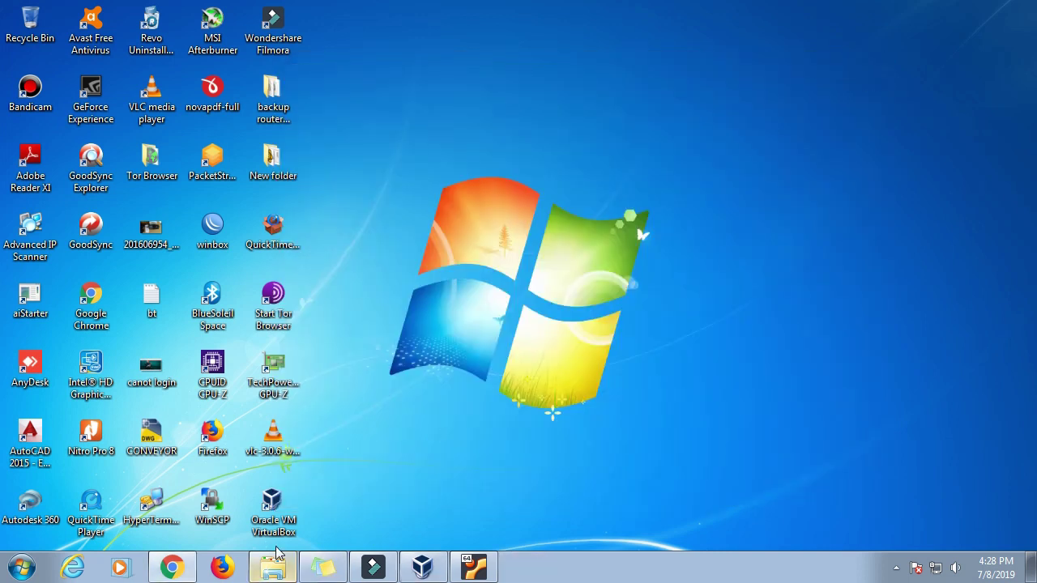
Step: Close Chrome's Cacti and Unixmen tabs, shutting the browser
click(194, 573)
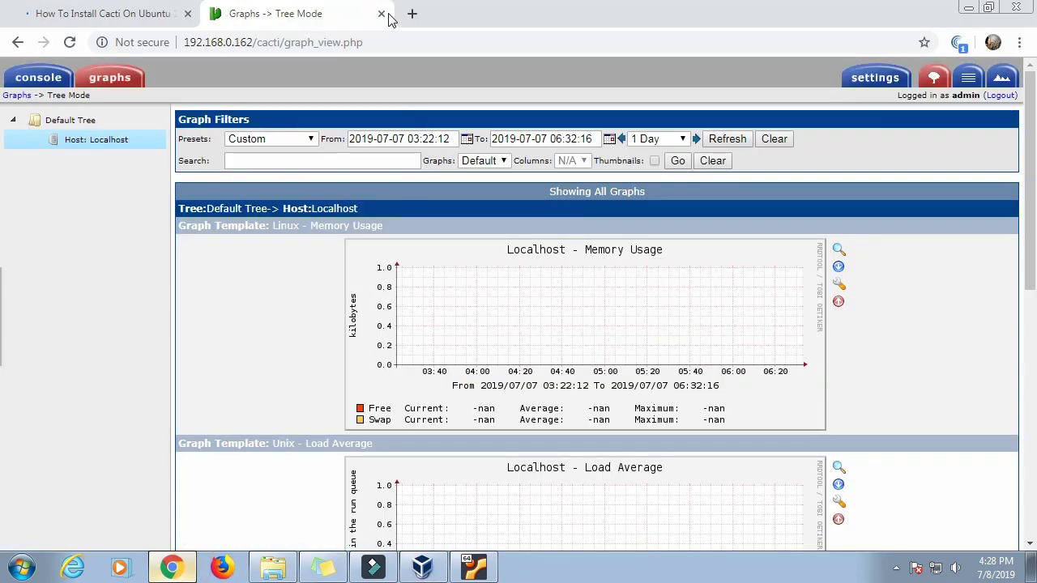
click(393, 14)
click(187, 14)
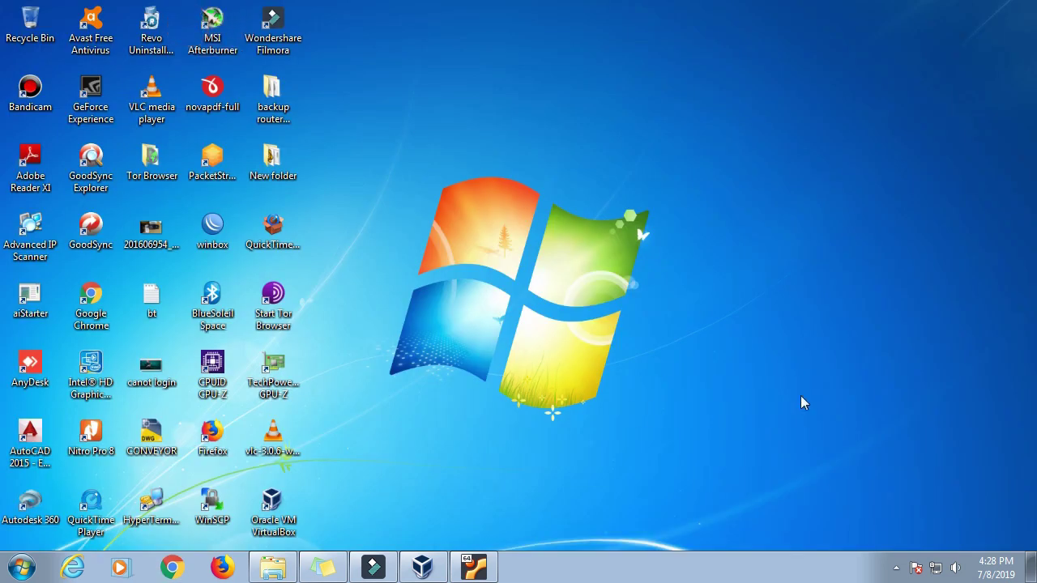